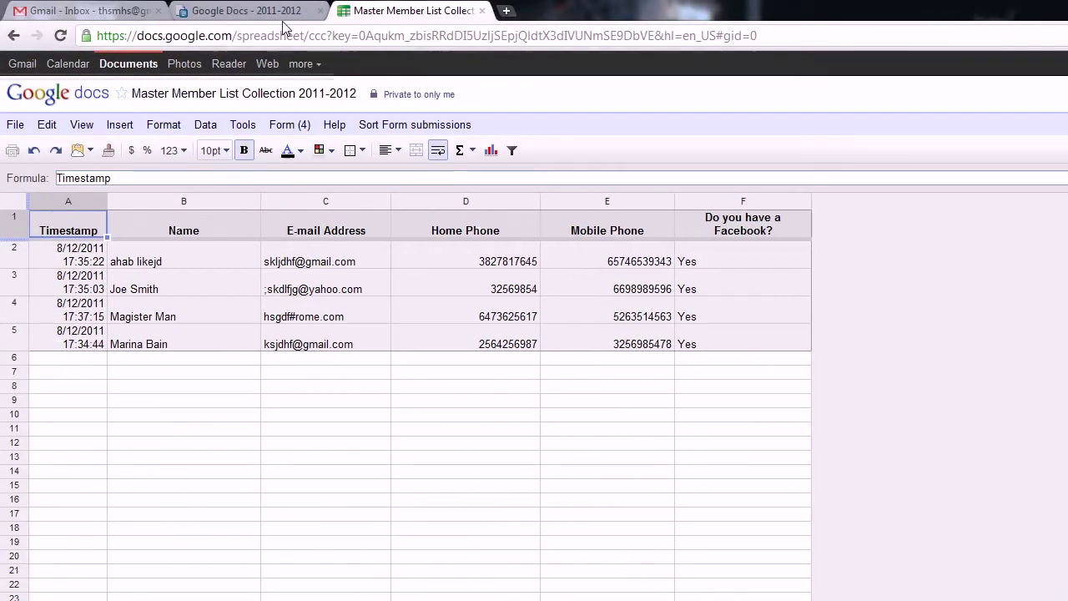
# Step: Switch to the 2011-2012 collection list of Master Member List, Meeting Notes and Attendance Sheets
pyautogui.click(267, 12)
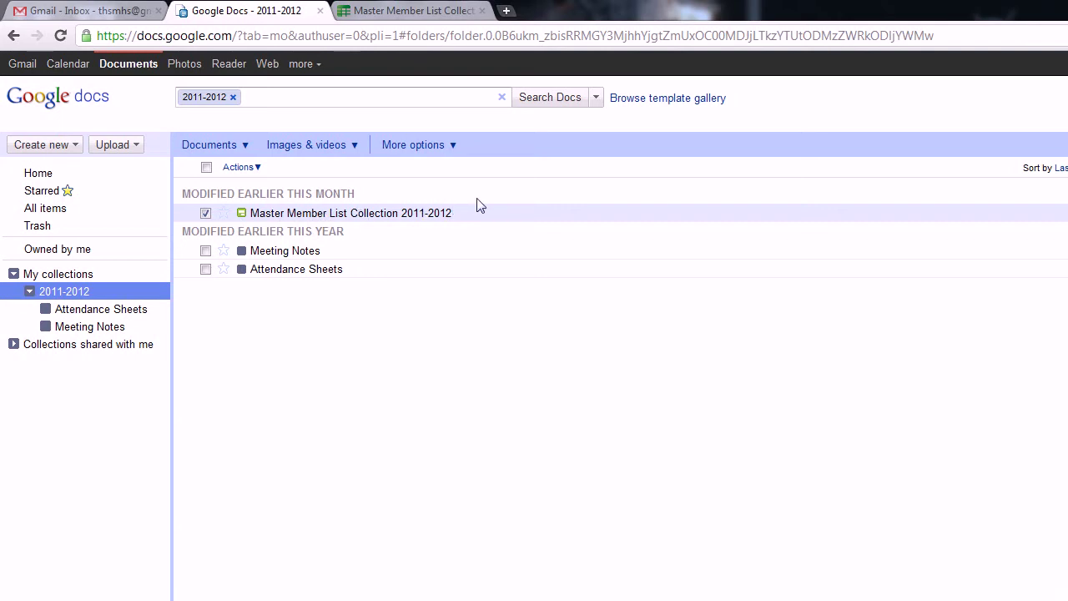
# Step: Return to the Master Member List Collection spreadsheet tab
pyautogui.click(430, 11)
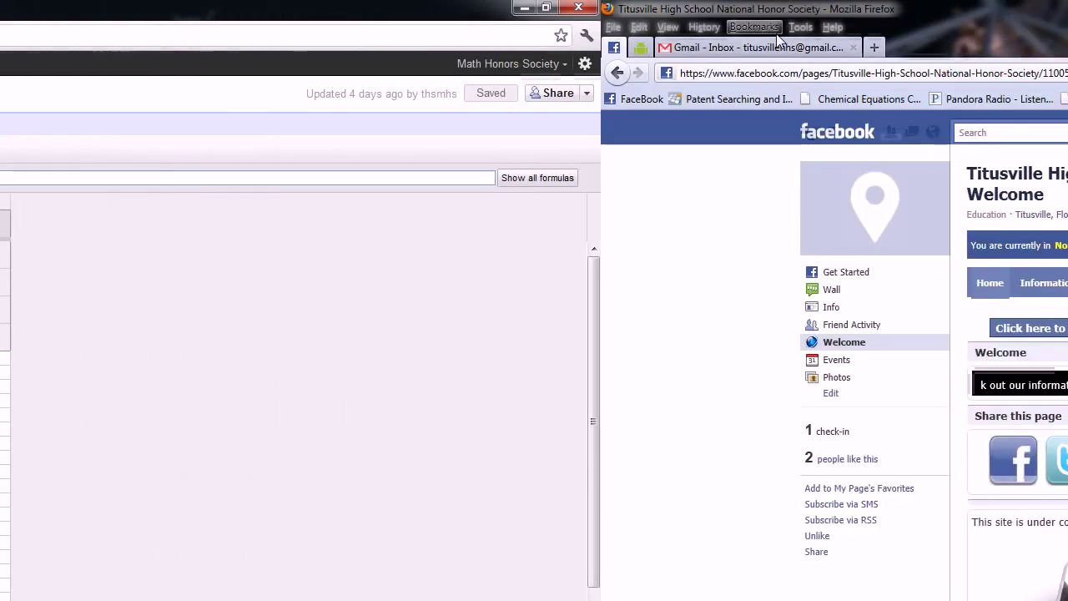
# Step: Go from Gmail to the Google Docs list and hide the Firefox Bookmarks Toolbar
pyautogui.click(779, 46)
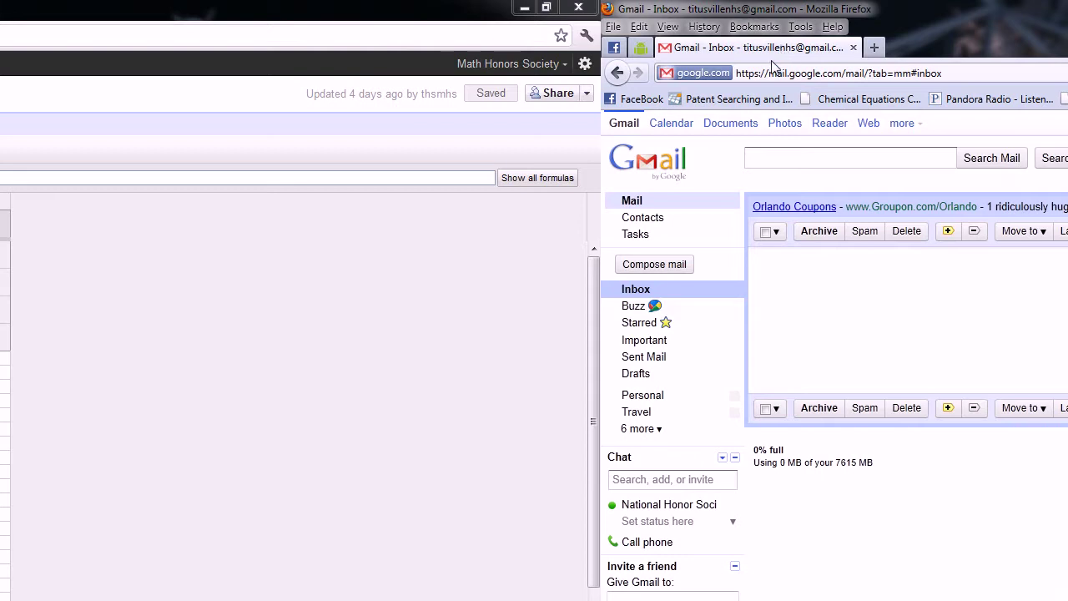
pyautogui.click(731, 123)
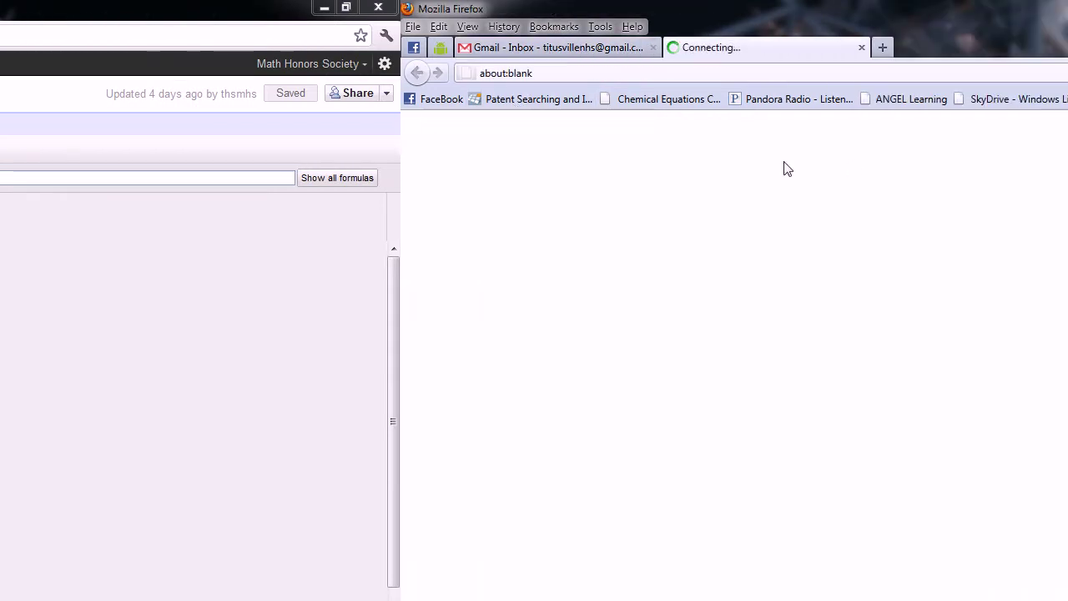
pyautogui.rightClick(1067, 106)
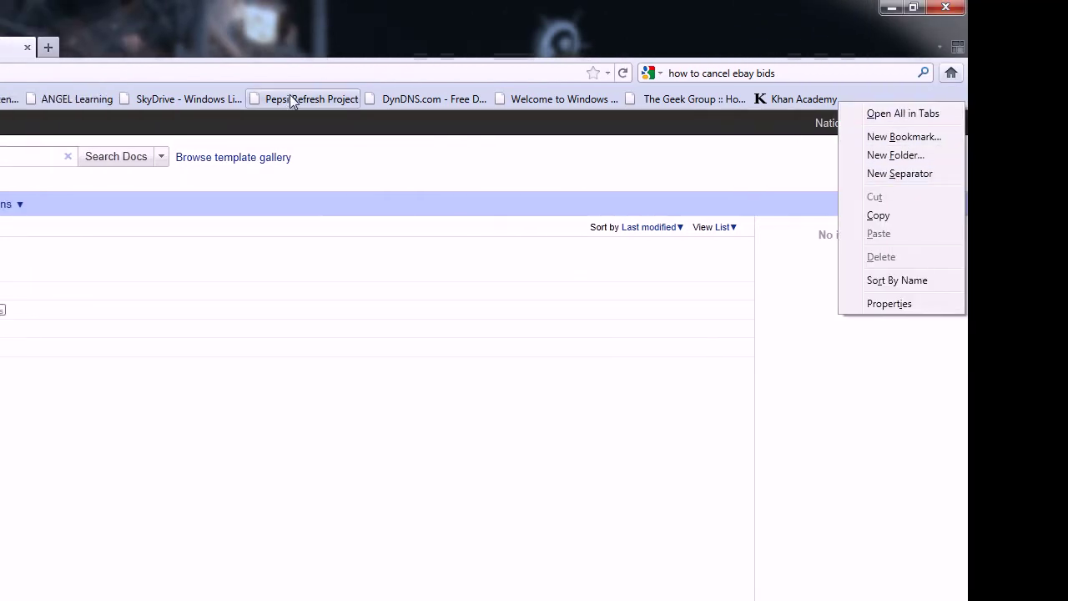
pyautogui.rightClick(299, 93)
pyautogui.rightClick(272, 87)
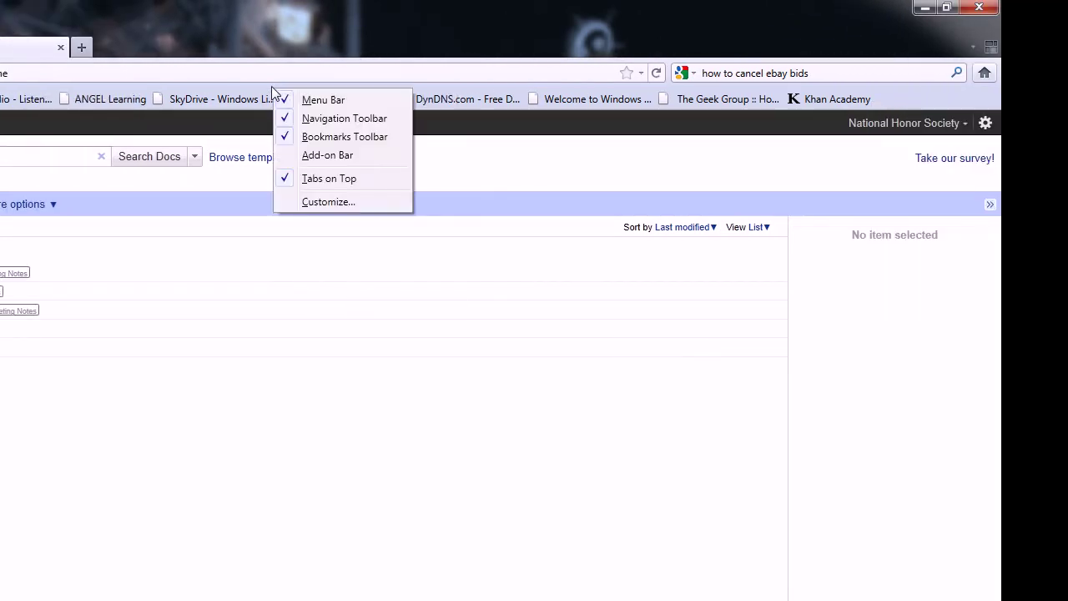
pyautogui.click(317, 140)
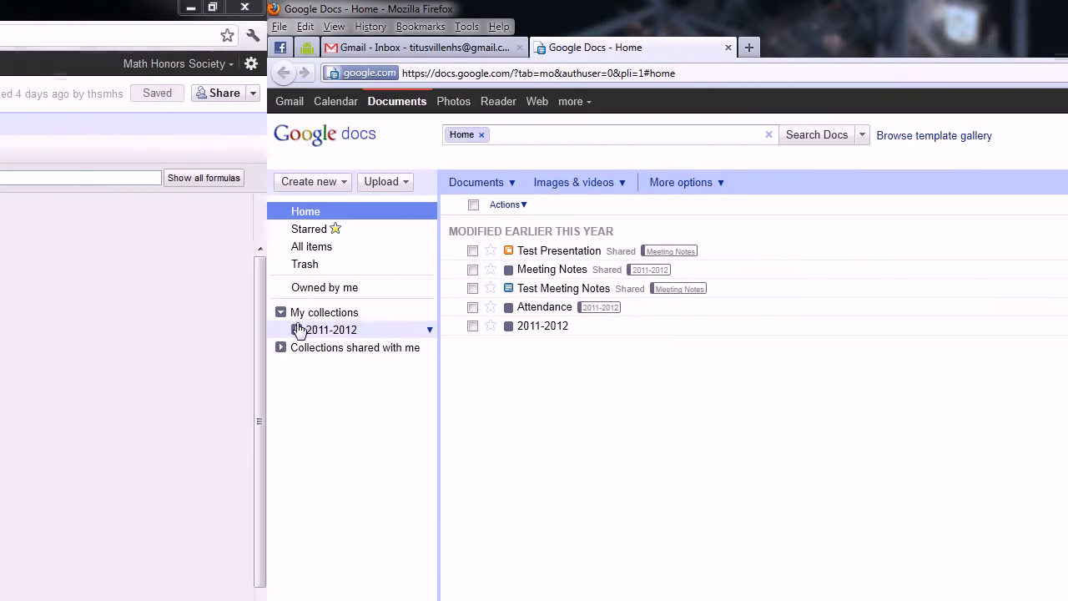
# Step: Create a new spreadsheet from the 2011-2012 collection's Create new menu
pyautogui.click(325, 330)
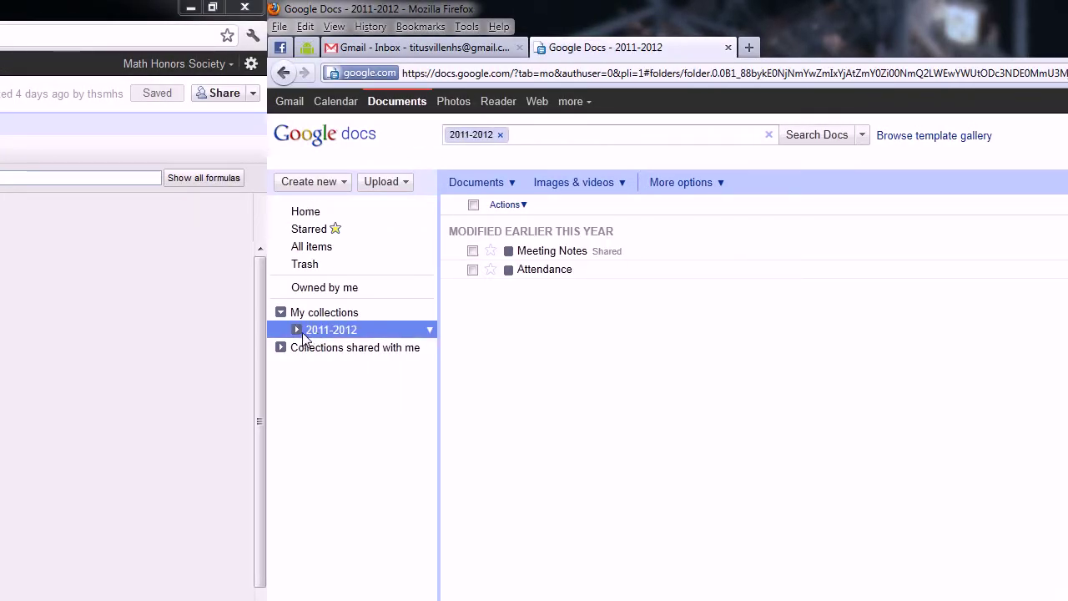
pyautogui.click(299, 330)
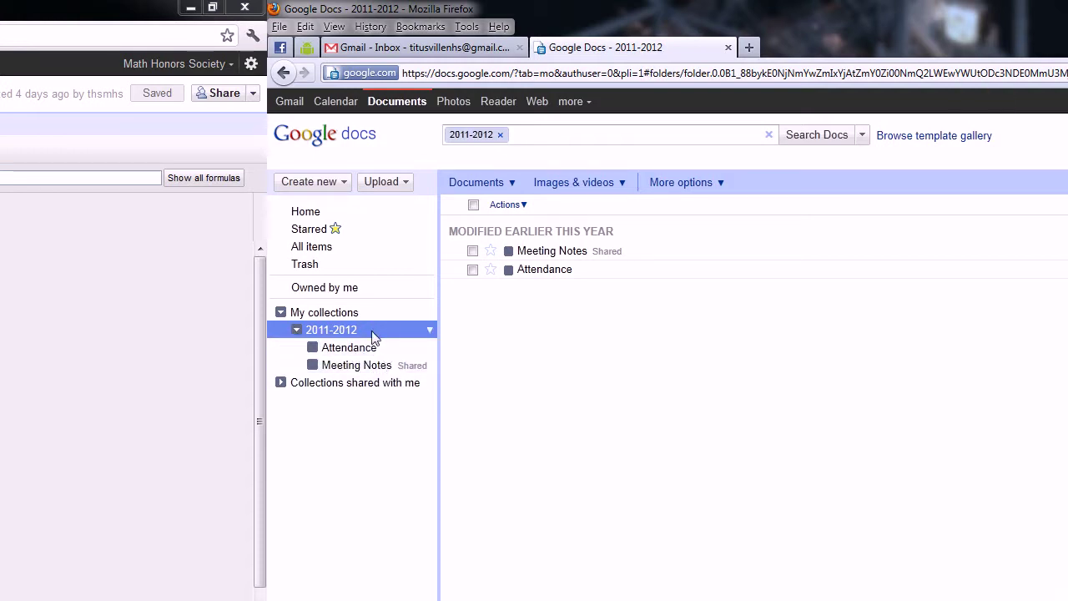
pyautogui.click(430, 331)
pyautogui.moveTo(458, 348)
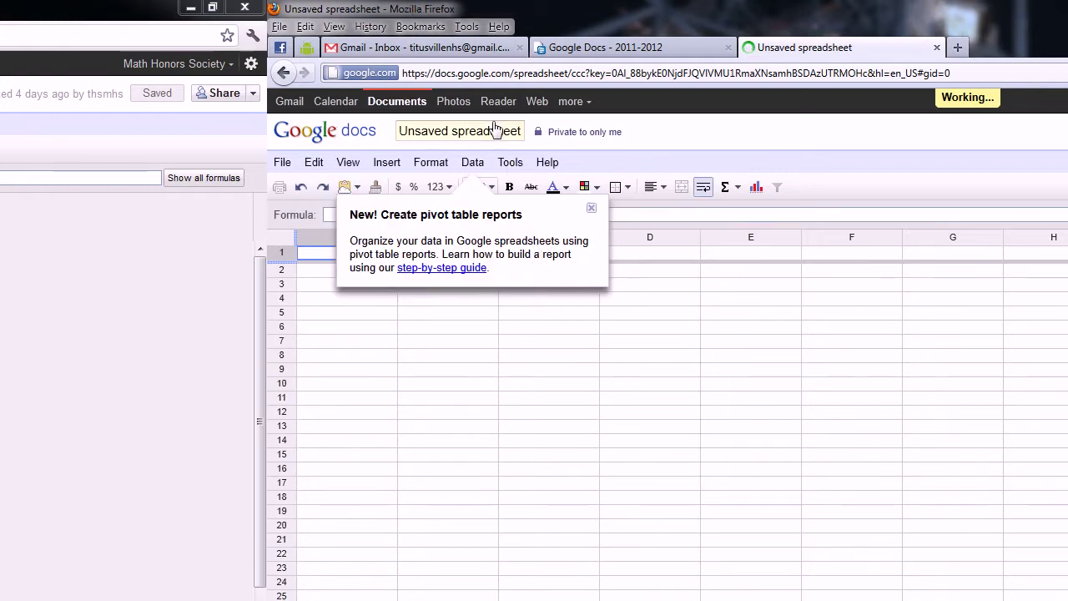
# Step: Rename the unsaved spreadsheet to 'Master Members List Collection 2011-2012'
pyautogui.click(492, 136)
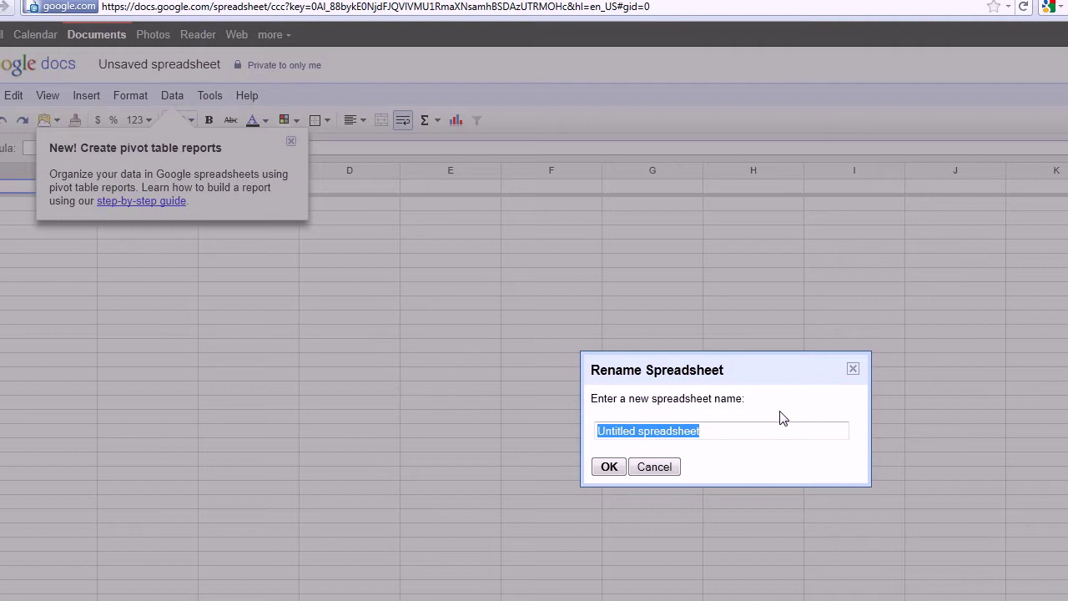
pyautogui.write('Master M')
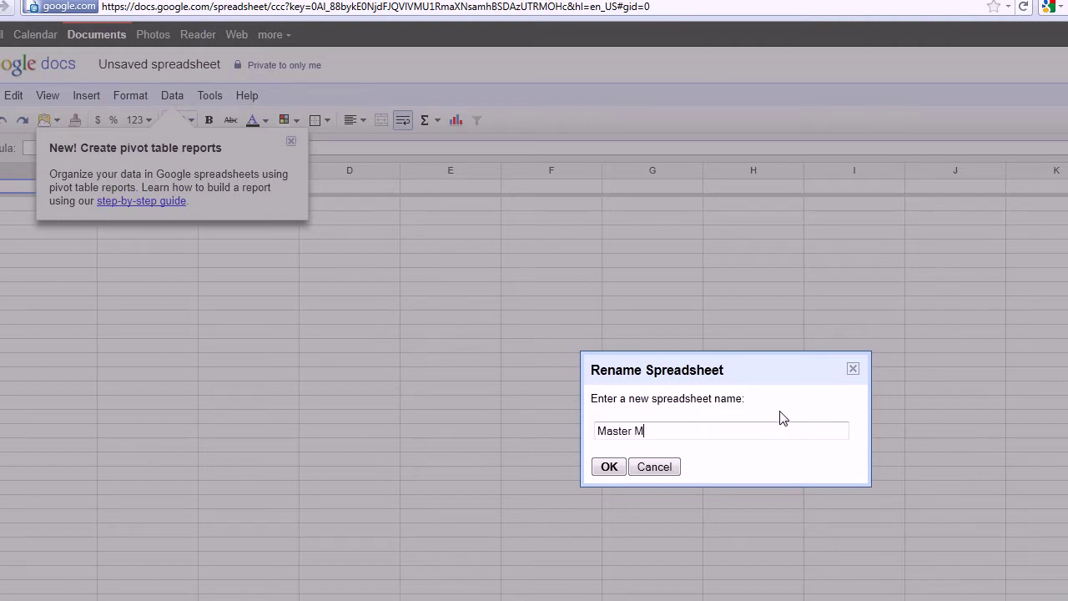
pyautogui.write('embers List Collection 2011')
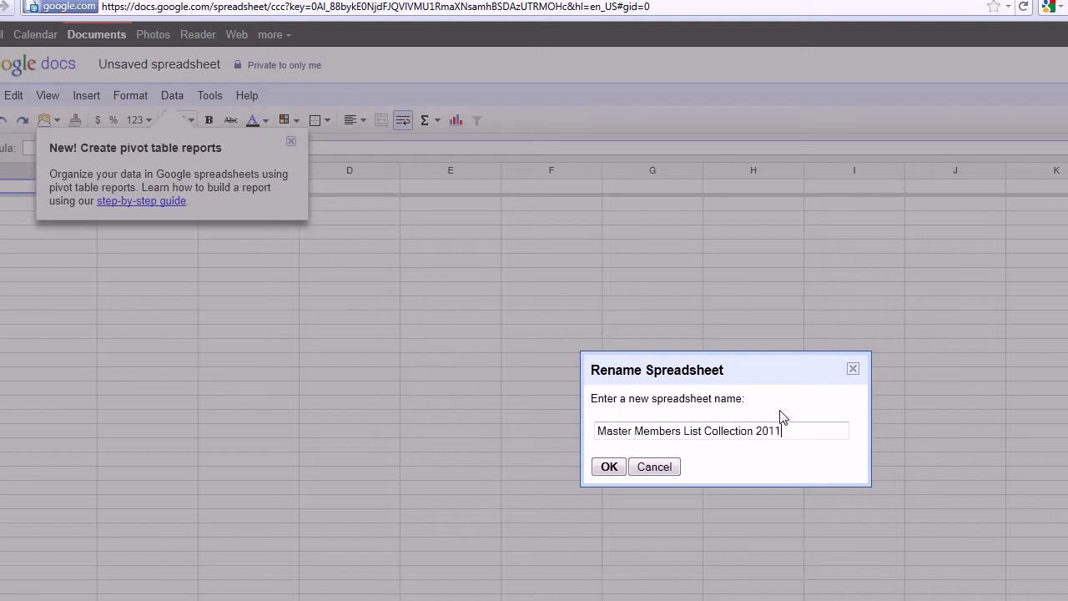
pyautogui.write('-2012')
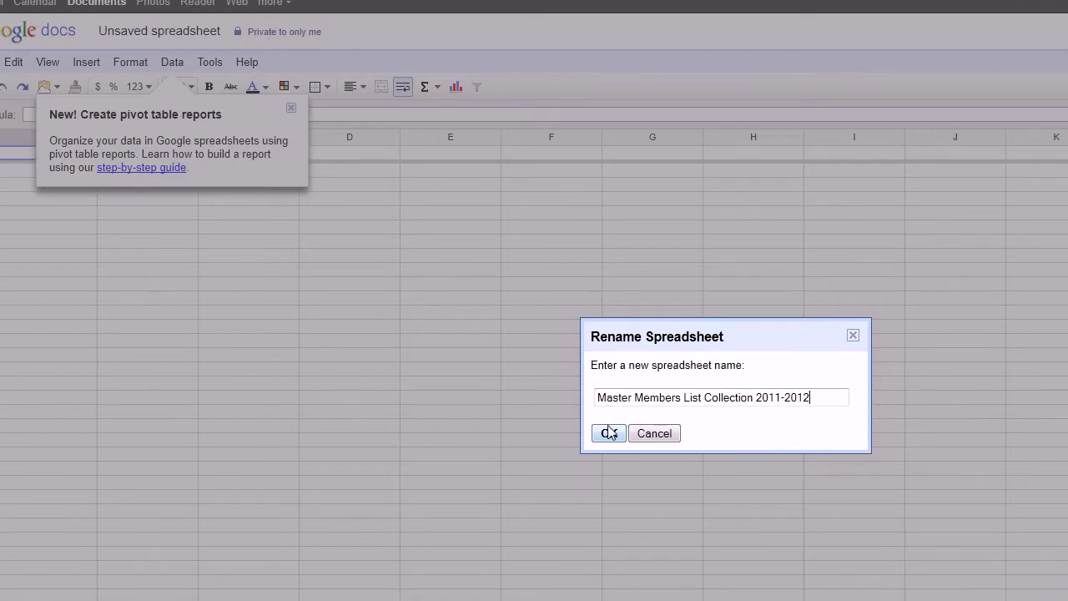
pyautogui.click(609, 465)
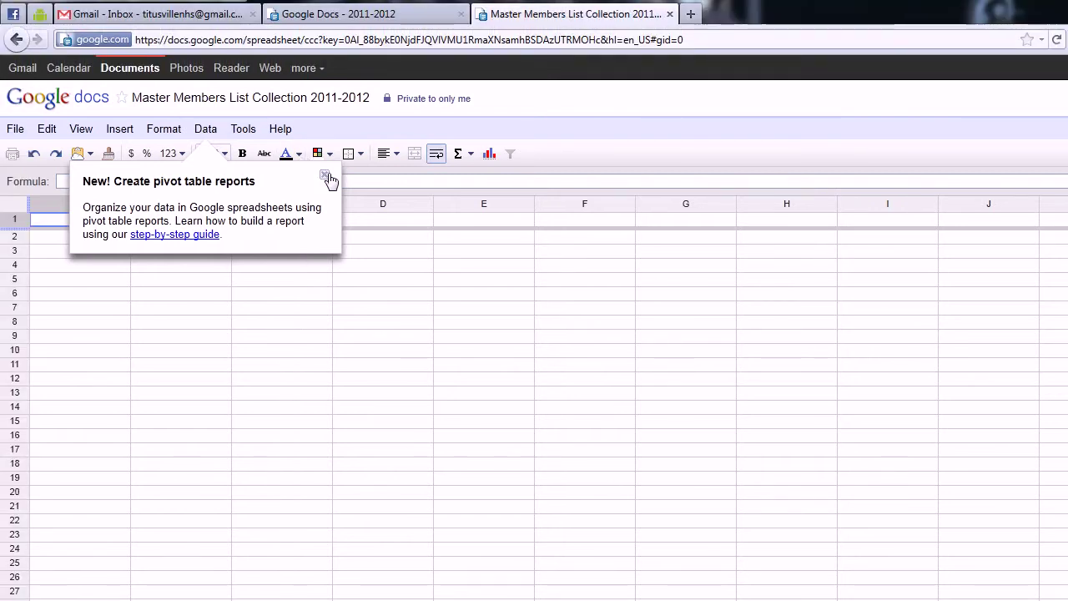
# Step: Dismiss the pivot-table notice and enter headers Name, E-mail Address and Home Phone in A1–C1
pyautogui.click(291, 107)
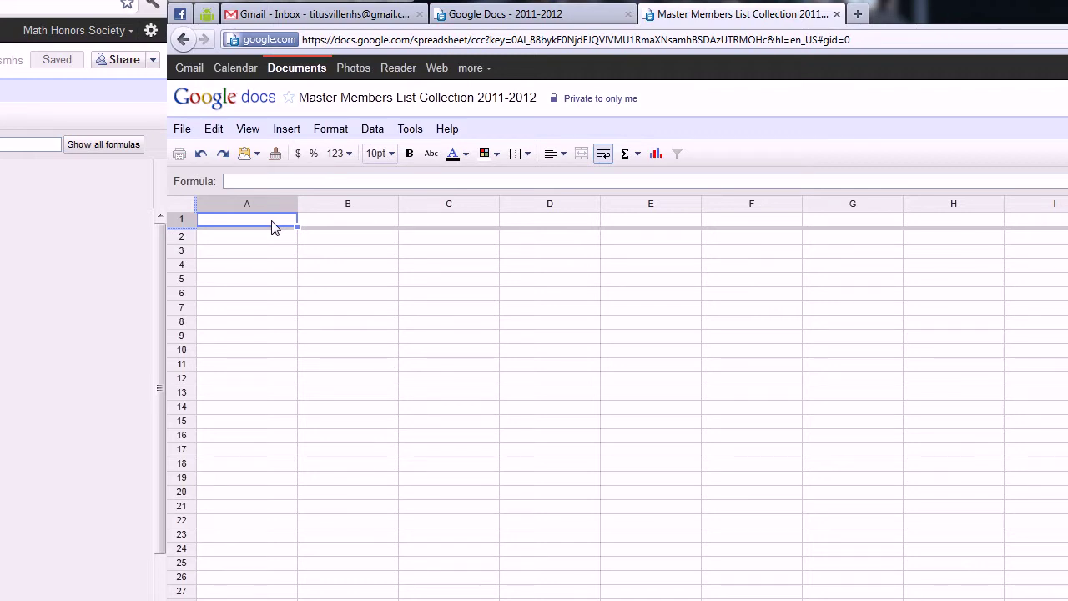
pyautogui.doubleClick(275, 226)
pyautogui.write('Name')
pyautogui.press('Tab')
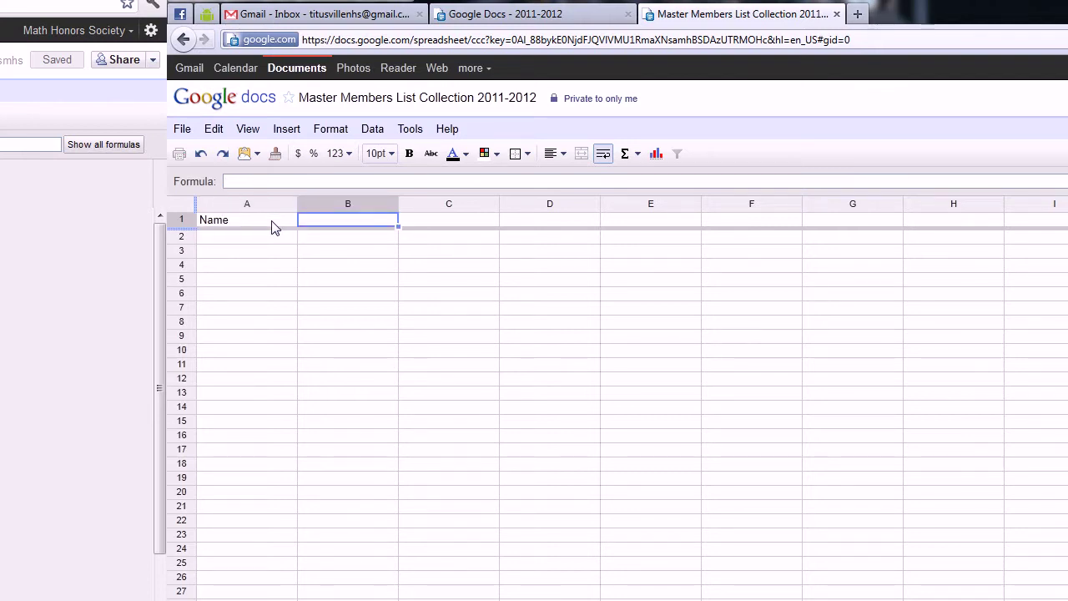
pyautogui.write('E-mail')
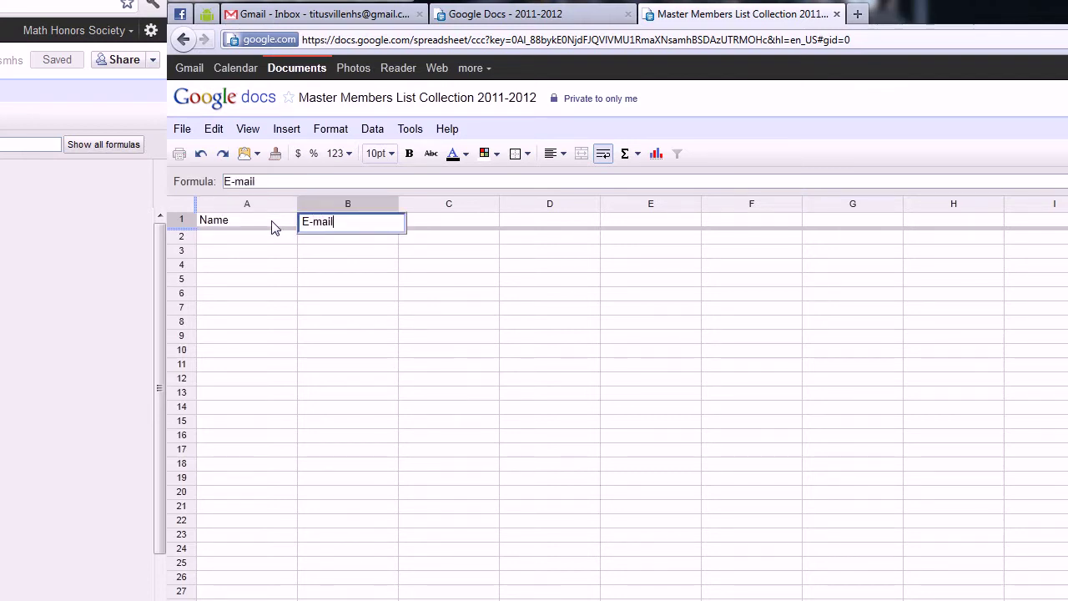
pyautogui.write(' Address')
pyautogui.click(472, 223)
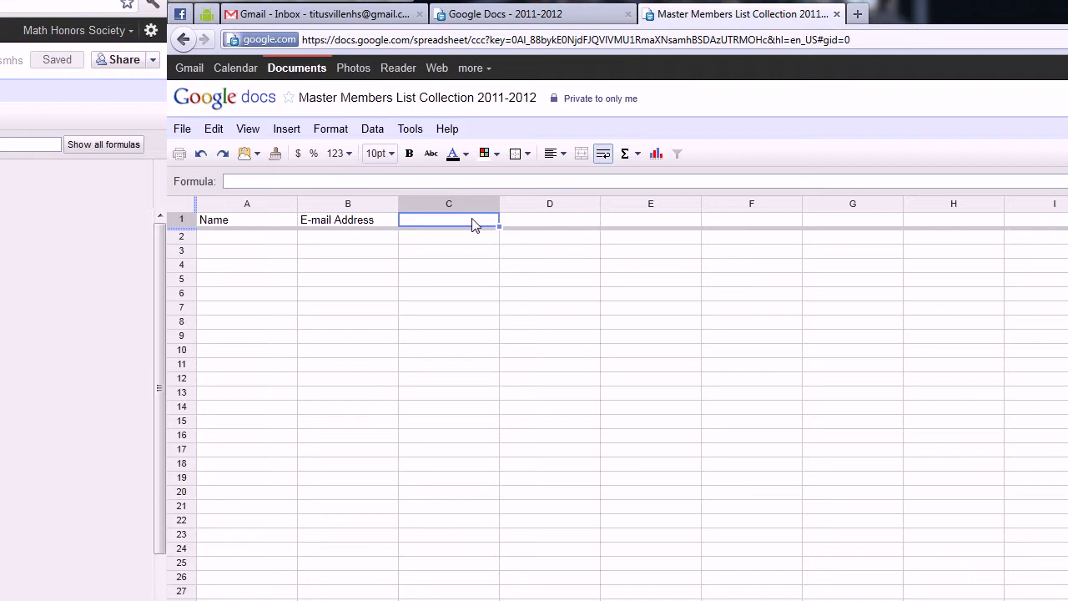
pyautogui.write('Home Phone')
pyautogui.press('Tab')
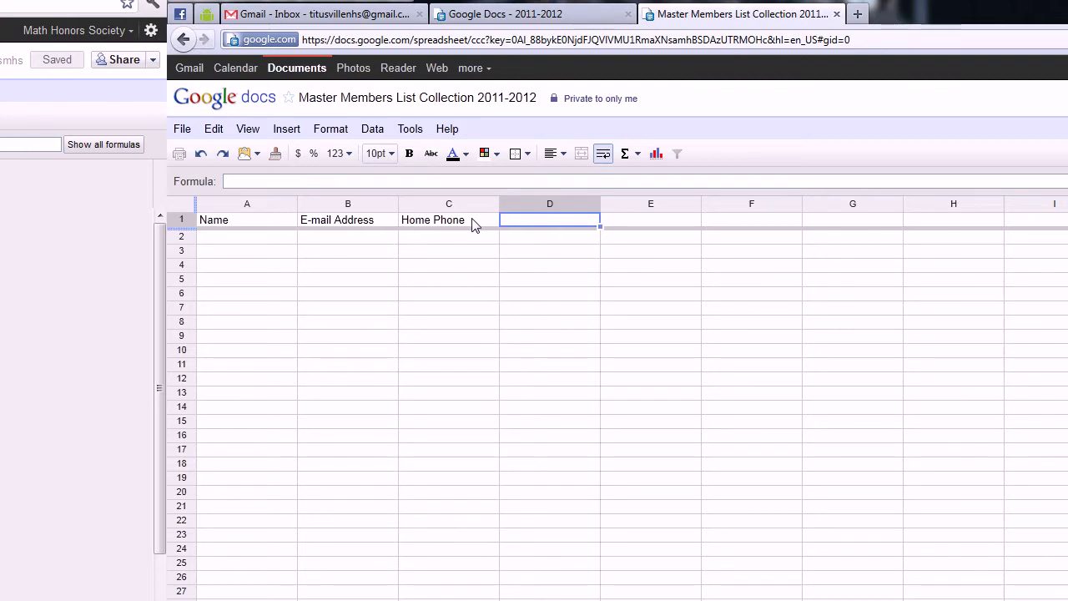
# Step: Add 'Mobile Phone' in D1 and 'Do you if have Facebook?' in a widened column E
pyautogui.write('M')
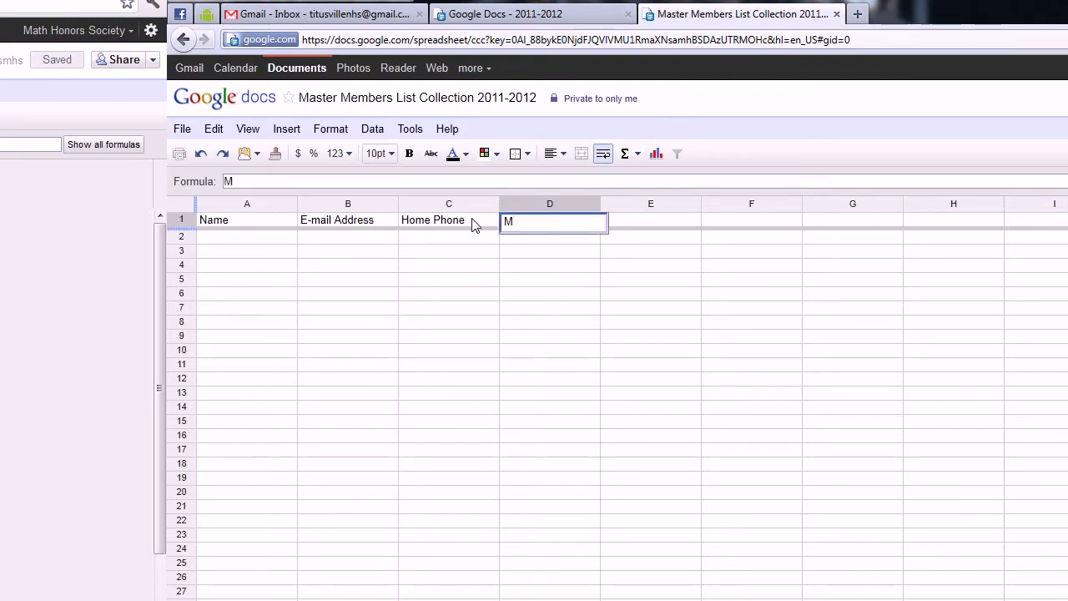
pyautogui.write('obile Phone')
pyautogui.press('Tab')
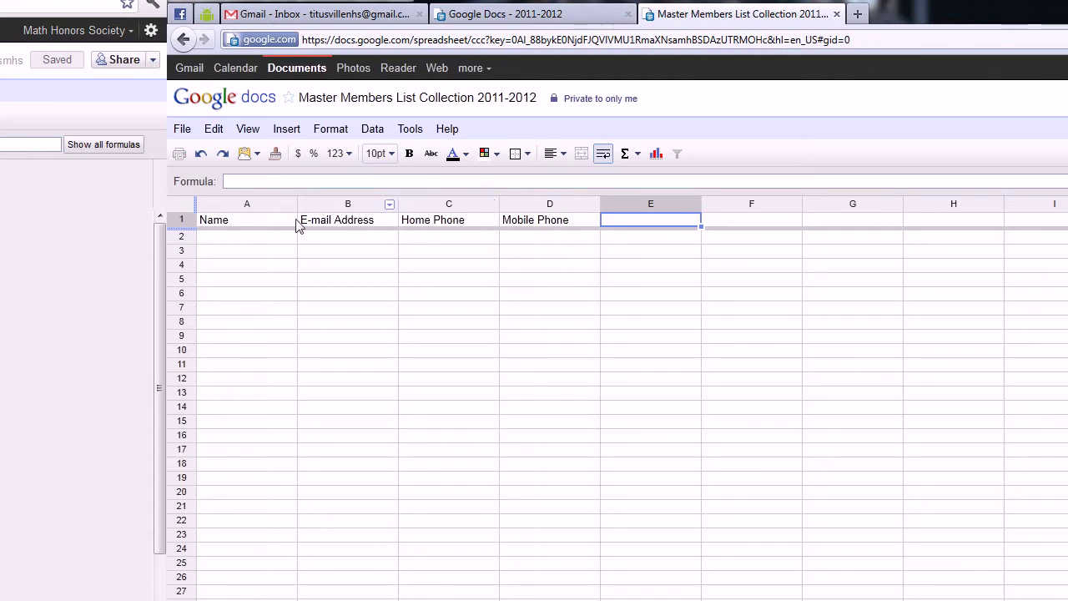
pyautogui.moveTo(703, 202); pyautogui.dragTo(774, 199)
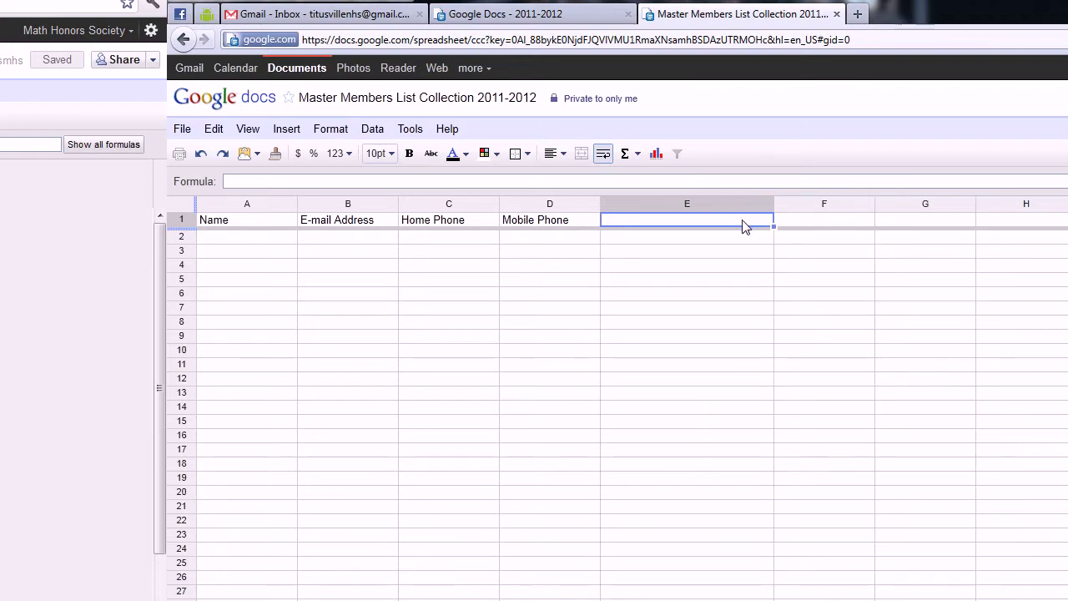
pyautogui.write('Do')
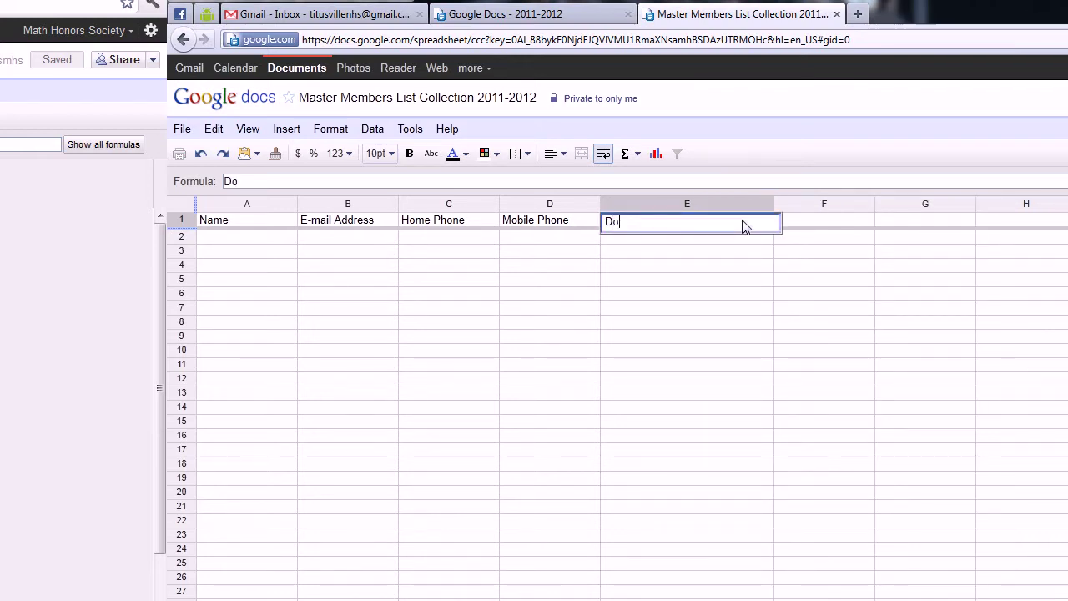
pyautogui.write(' you if have Face')
pyautogui.write('book?')
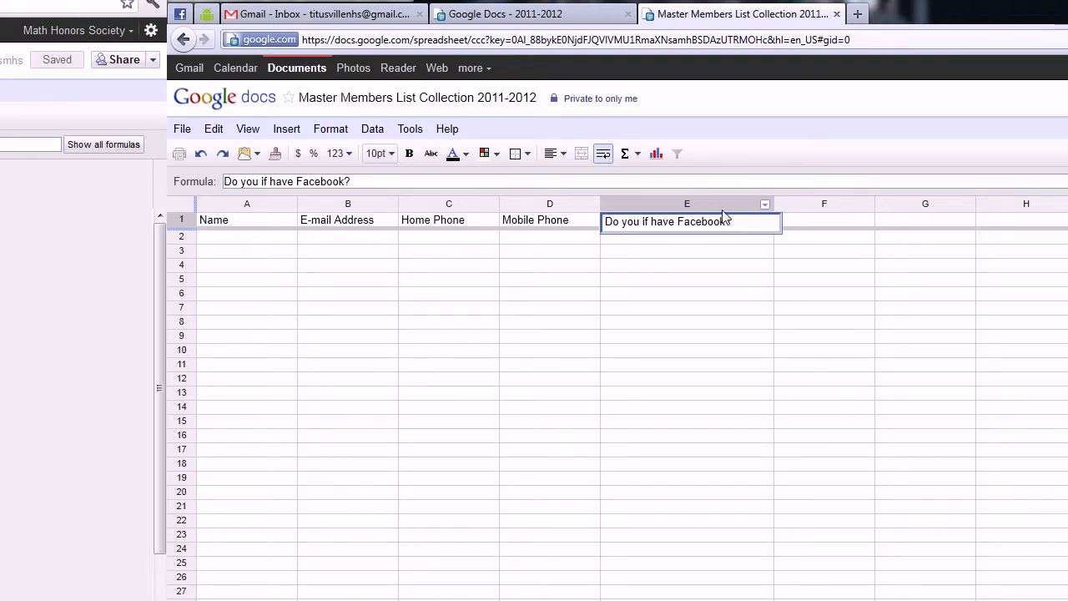
pyautogui.click(257, 240)
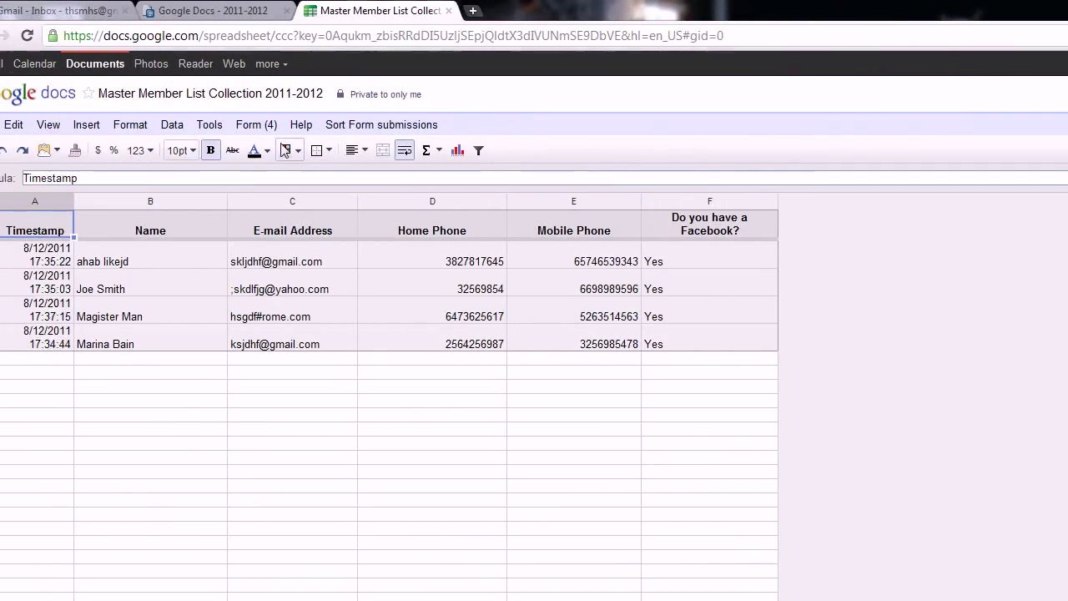
# Step: Close the form and File menus and open the Insert menu showing Form..
pyautogui.click(263, 124)
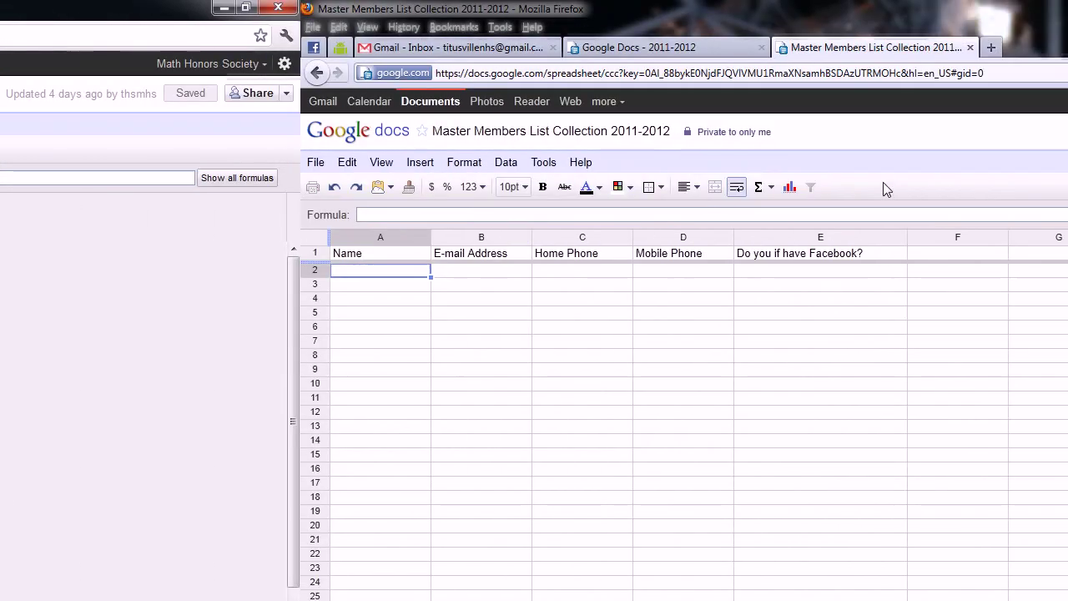
pyautogui.click(316, 163)
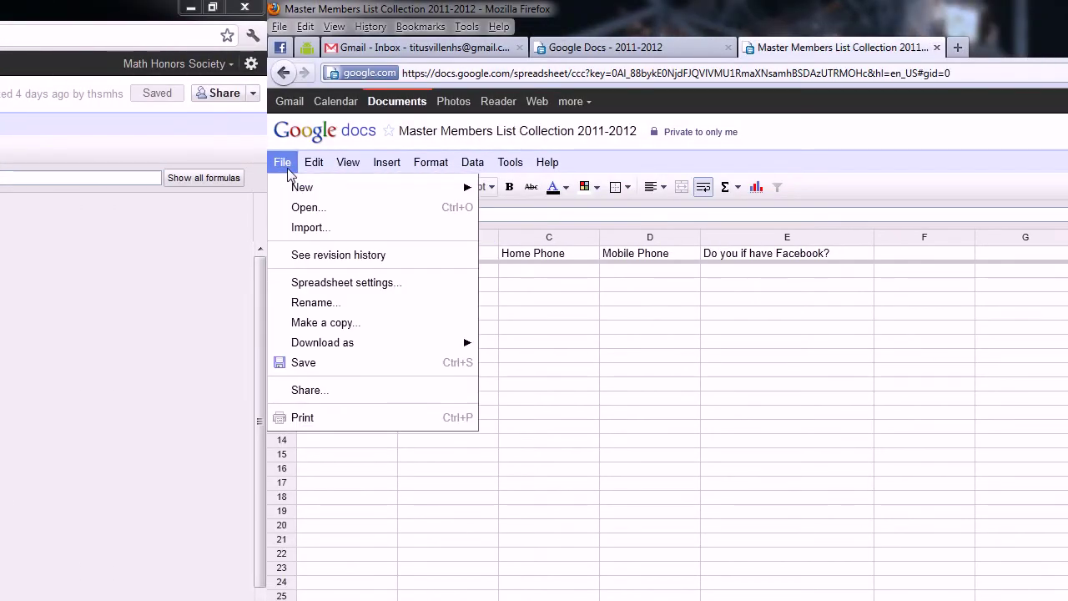
pyautogui.moveTo(292, 190)
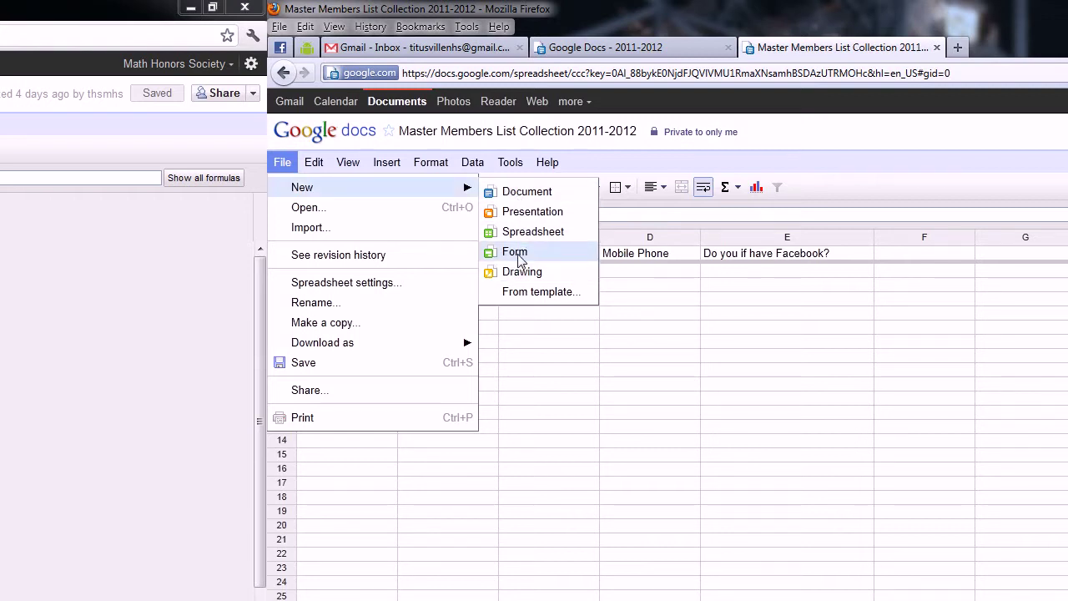
pyautogui.click(387, 163)
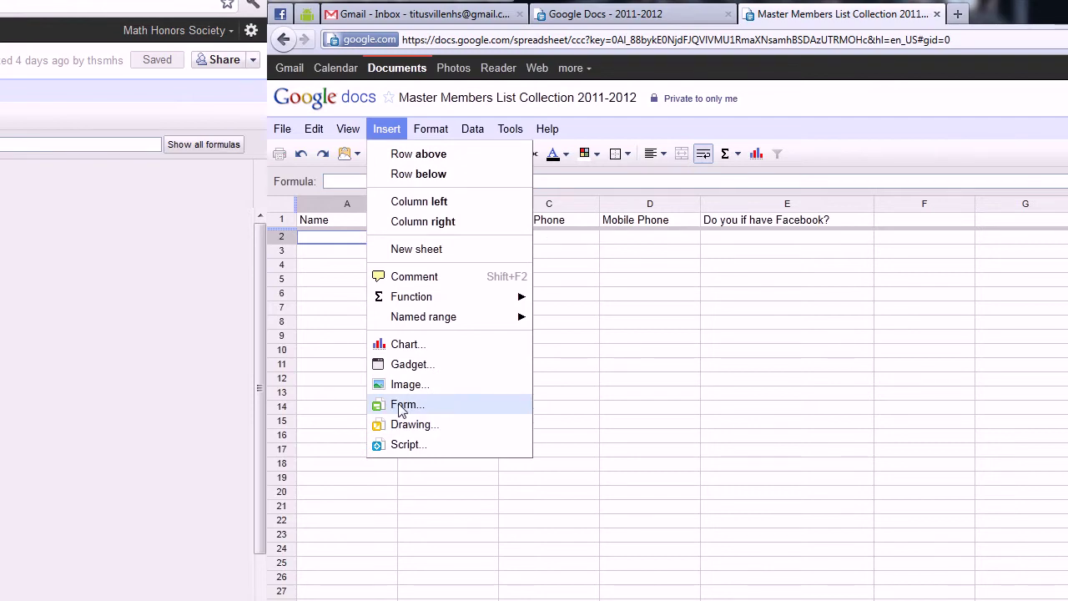
# Step: Create a linked form, make Name required and keep Home Phone as a text answer
pyautogui.click(404, 404)
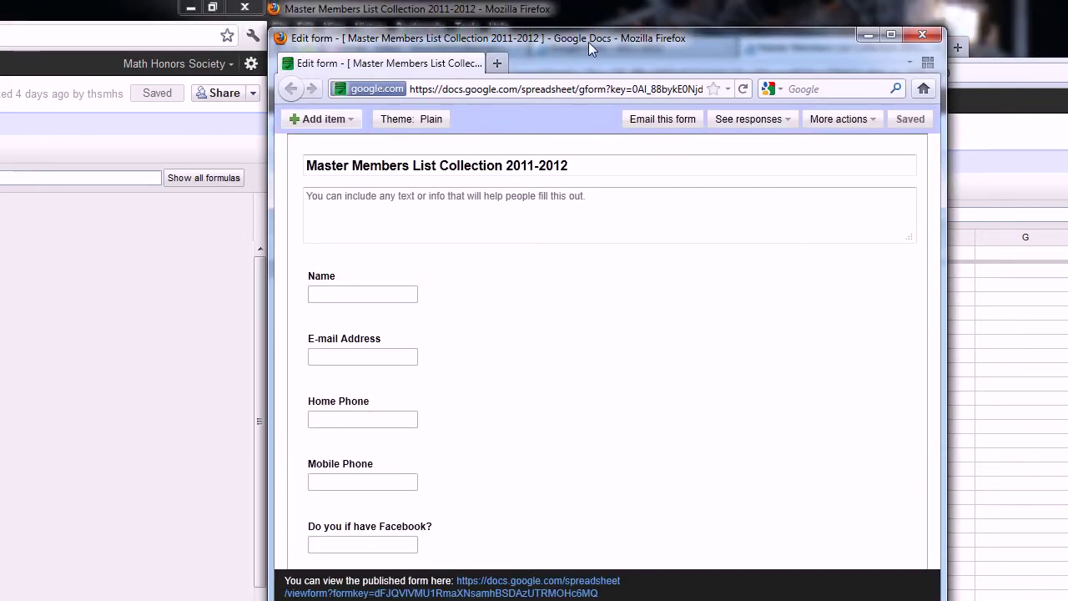
pyautogui.moveTo(588, 9); pyautogui.dragTo(883, 89)
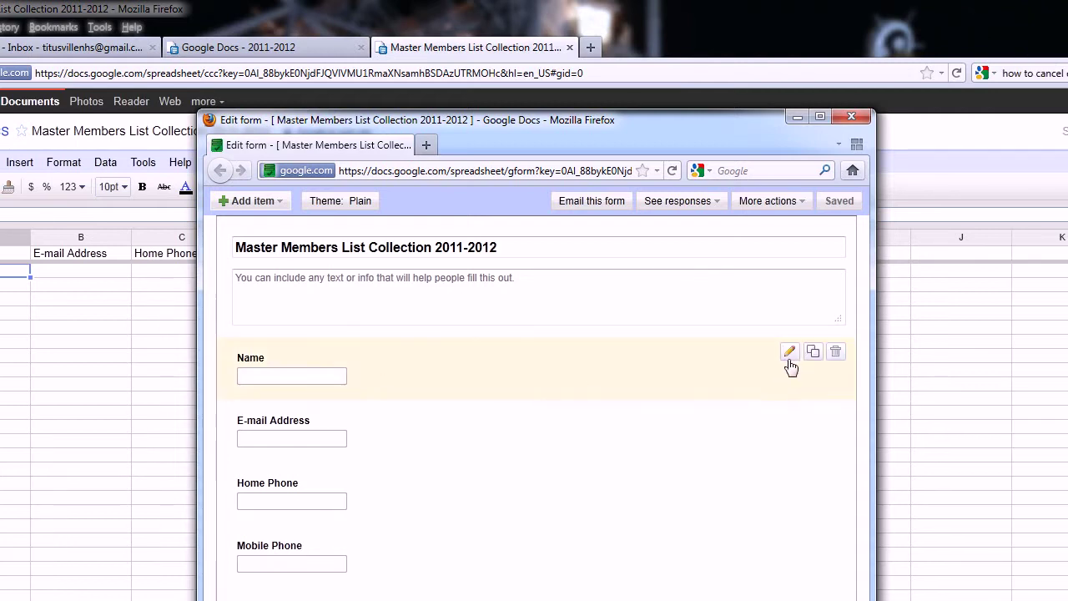
pyautogui.click(791, 362)
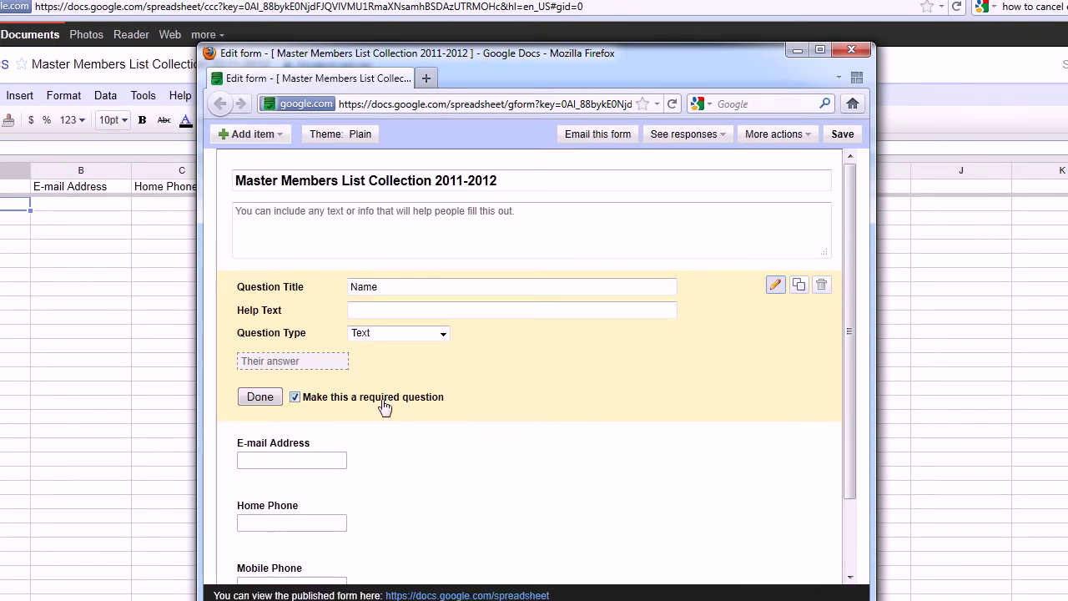
pyautogui.click(260, 396)
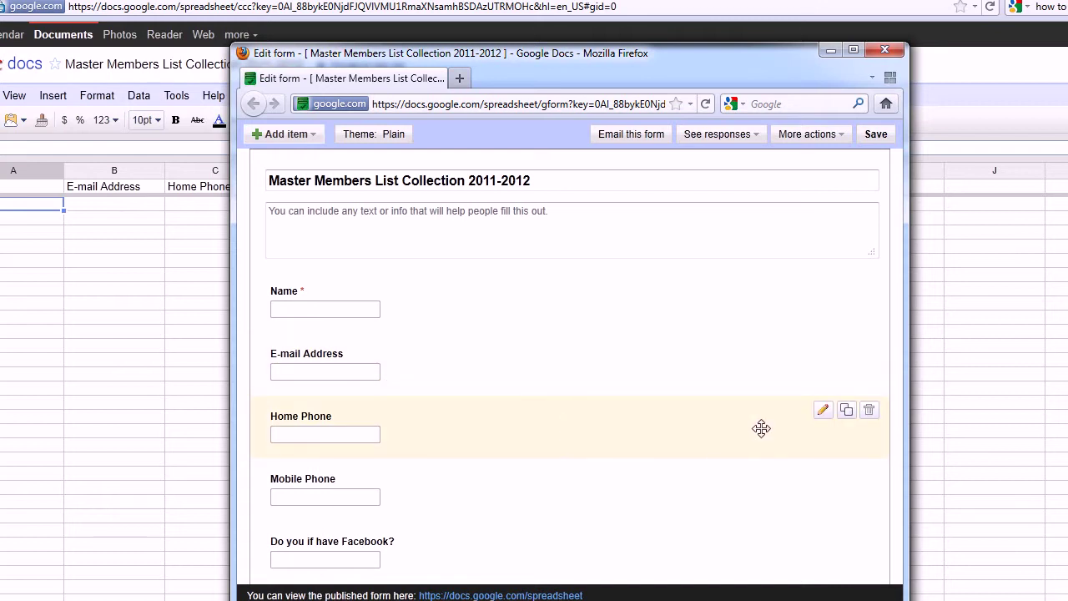
pyautogui.click(822, 411)
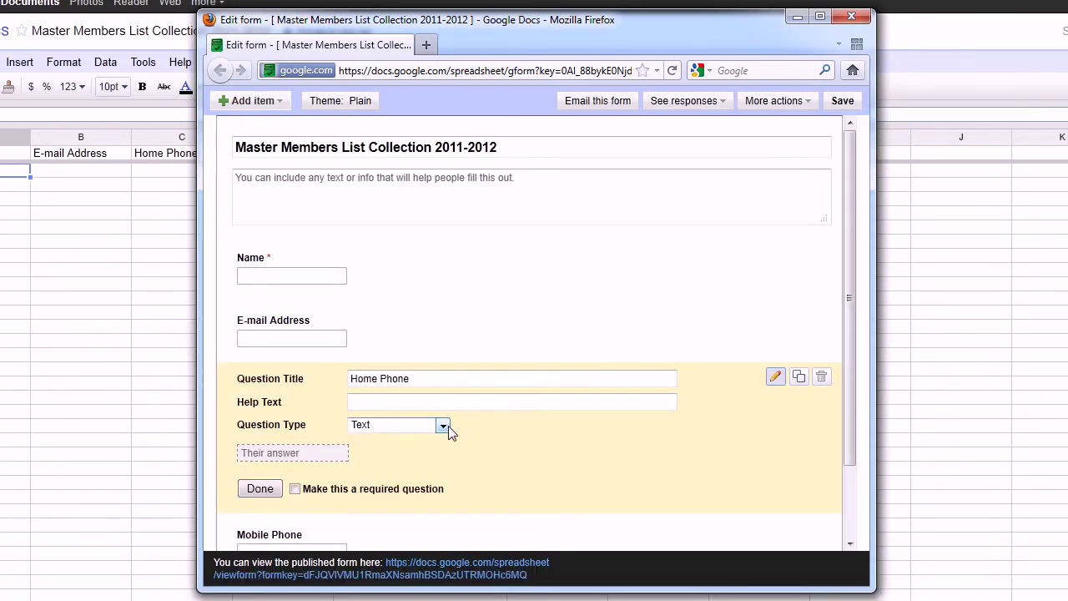
pyautogui.click(446, 459)
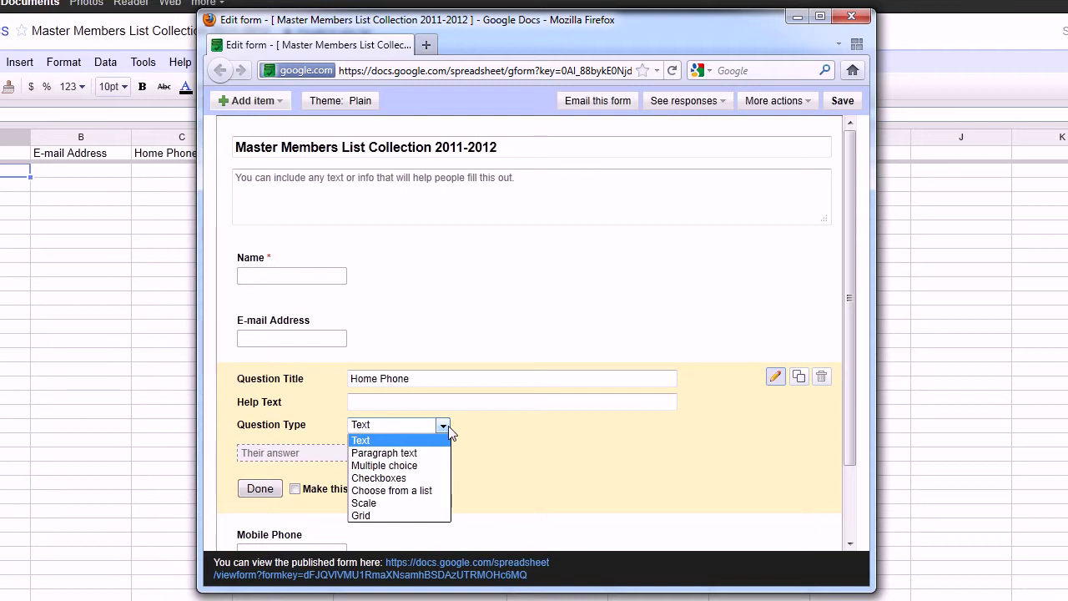
pyautogui.click(448, 425)
pyautogui.click(261, 490)
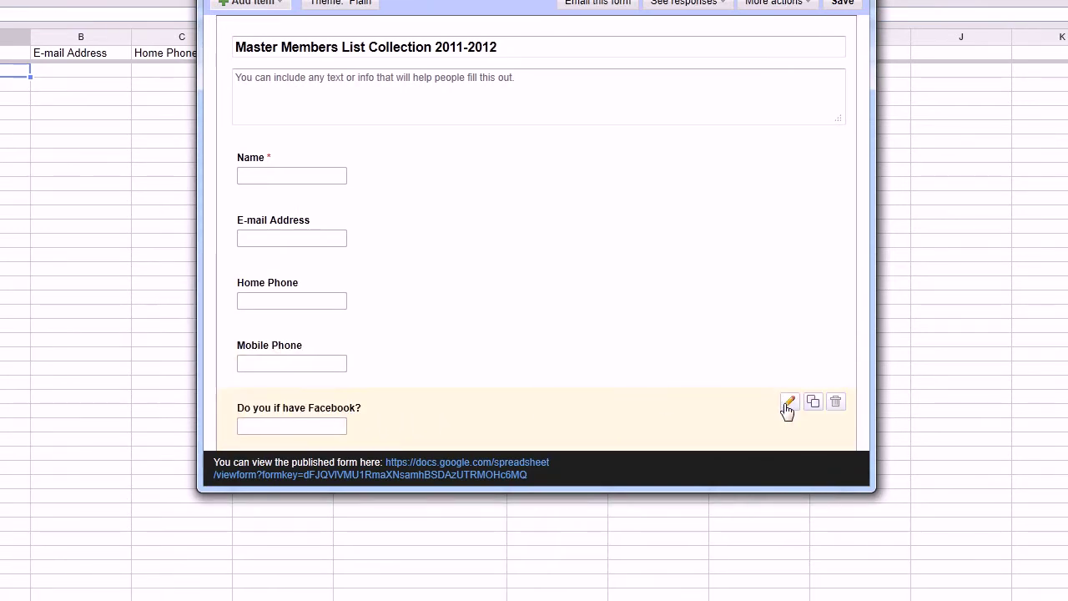
# Step: Make the Facebook question a required Choose-from-a-list with Yes and No options
pyautogui.click(822, 438)
pyautogui.scroll(-2, 631, 331)
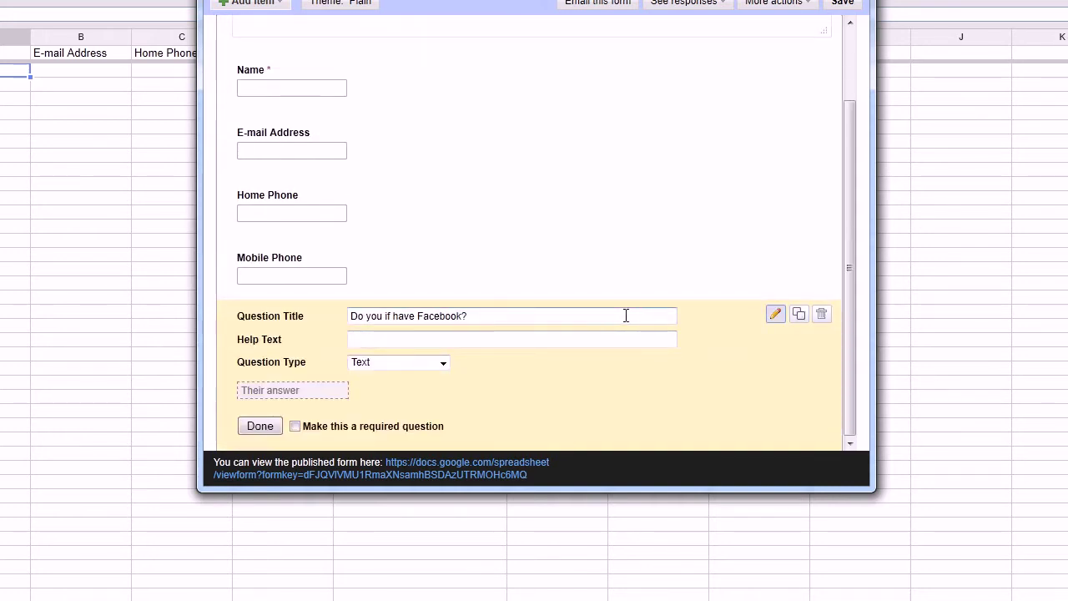
pyautogui.click(421, 364)
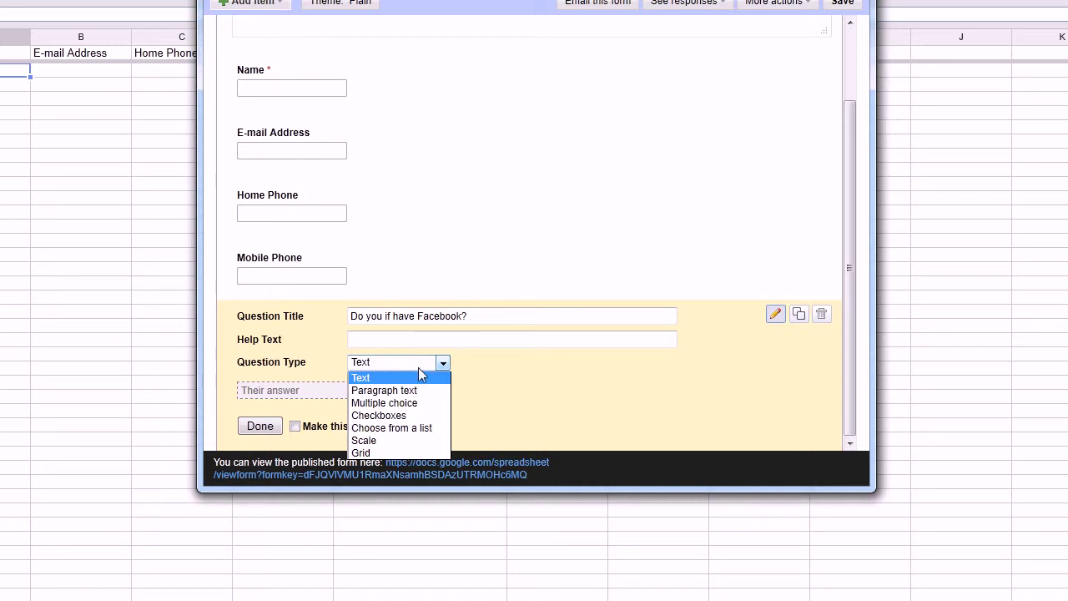
pyautogui.click(423, 428)
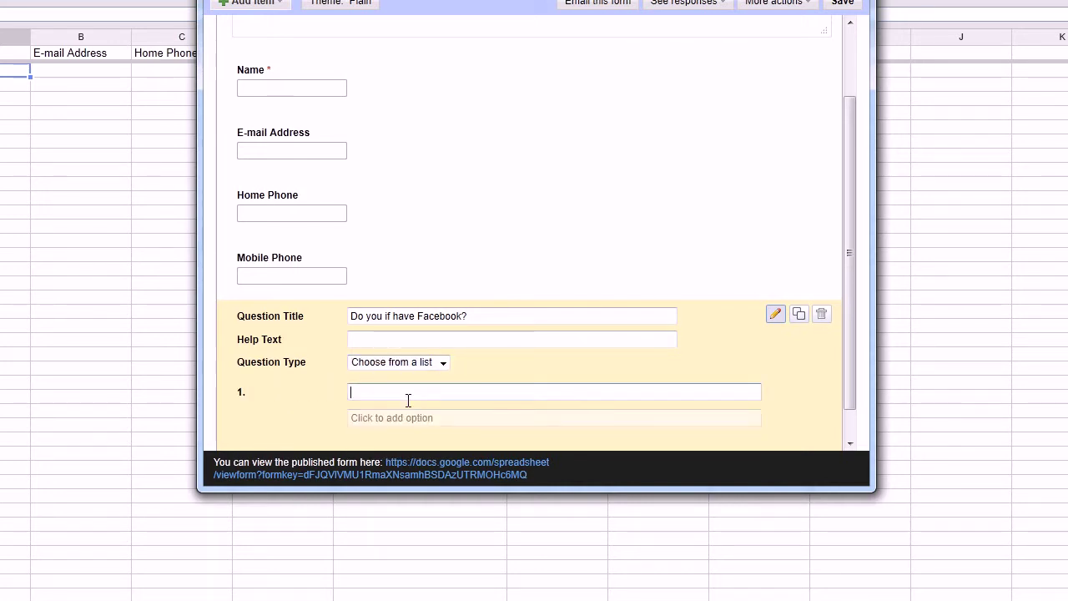
pyautogui.write('Yes')
pyautogui.click(417, 418)
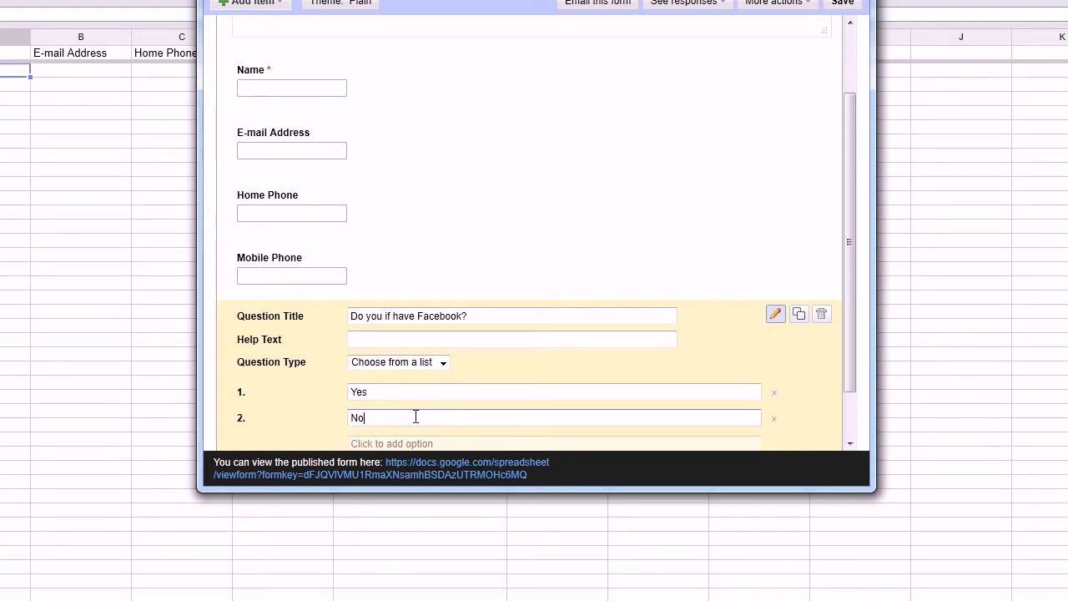
pyautogui.scroll(-2, 392, 283)
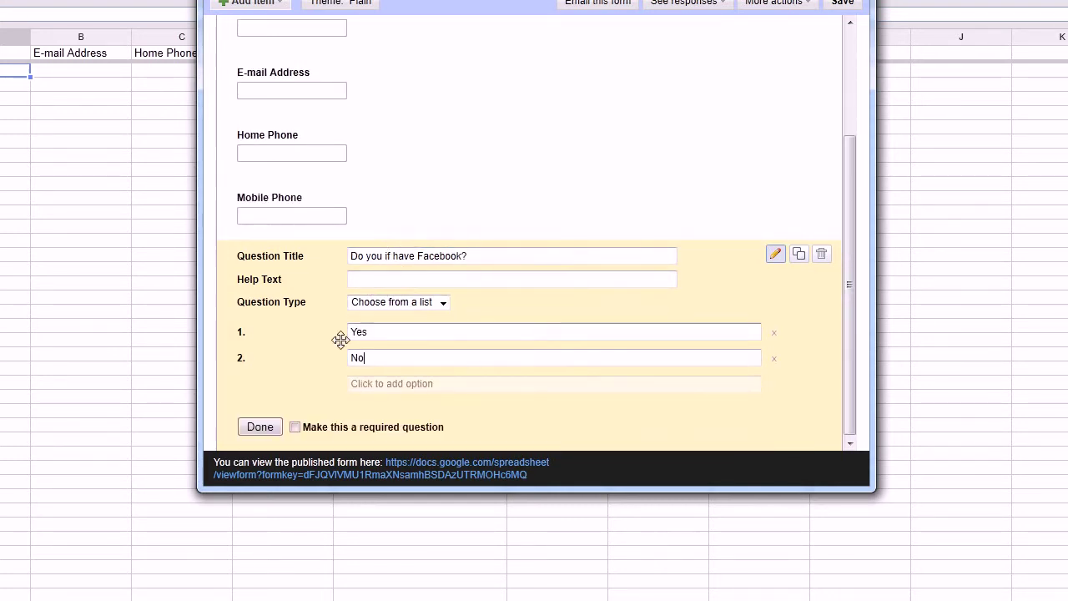
pyautogui.click(267, 427)
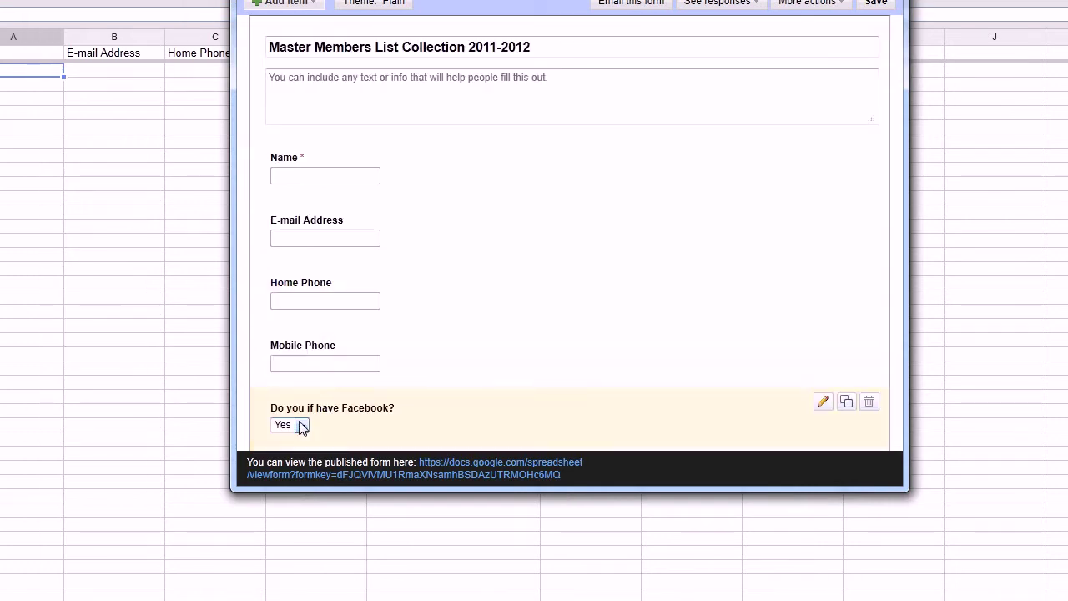
pyautogui.click(822, 403)
pyautogui.scroll(-3, 401, 415)
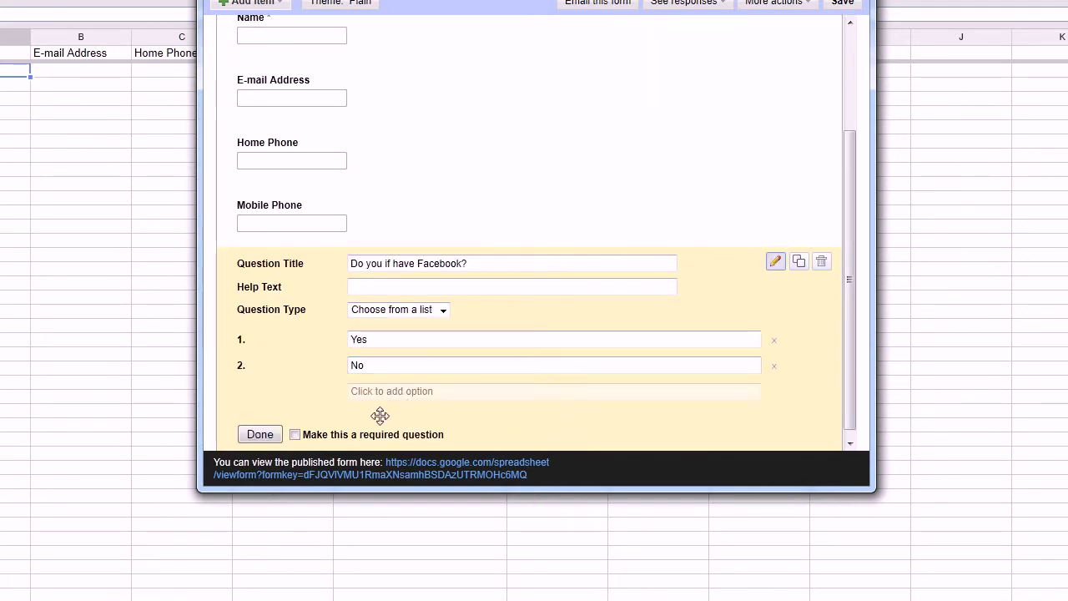
pyautogui.click(295, 434)
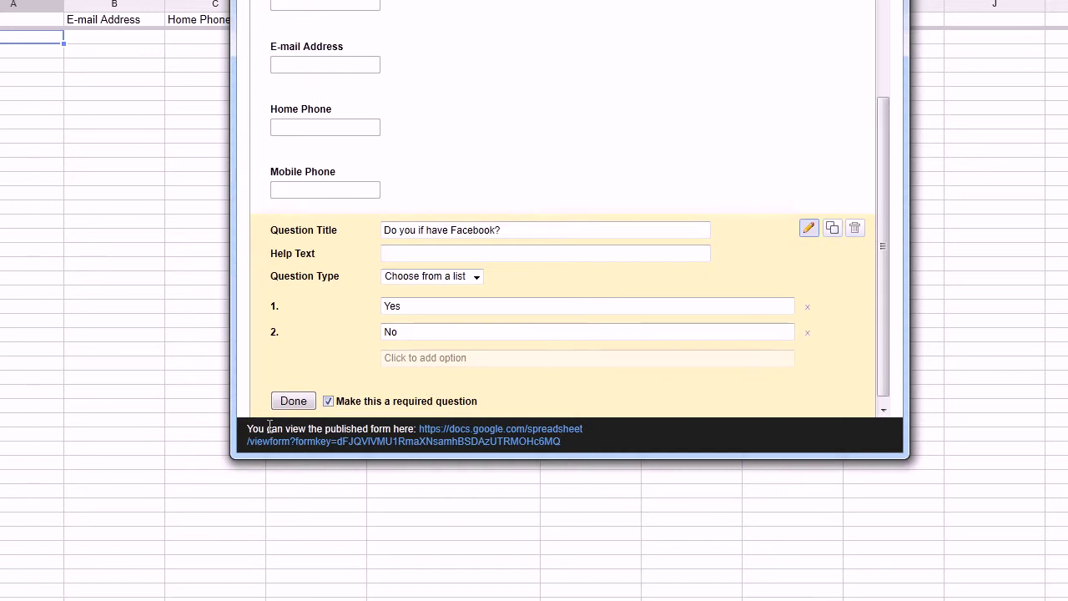
pyautogui.click(293, 401)
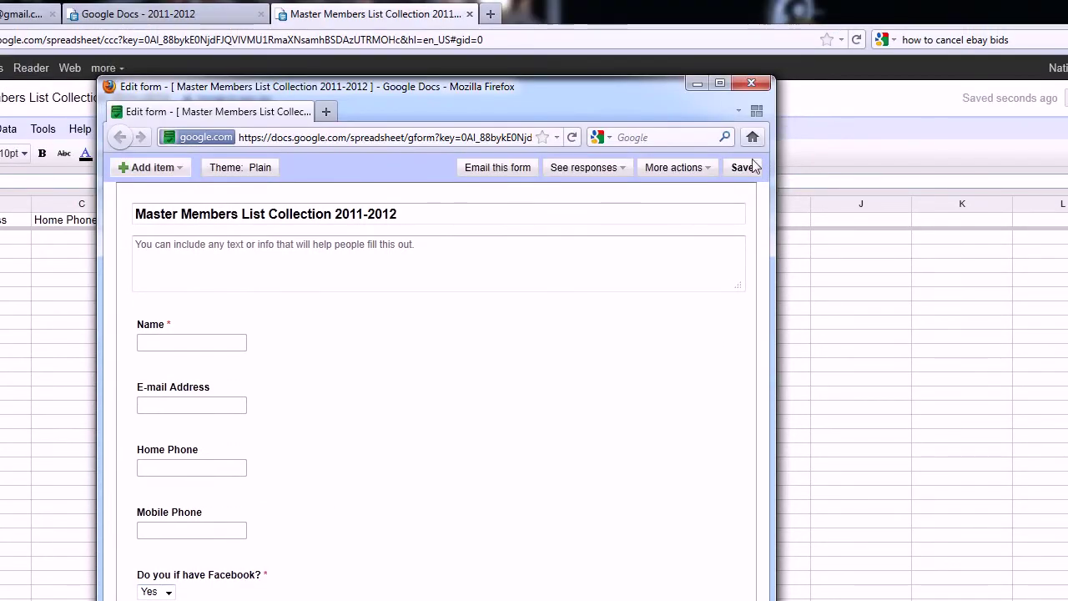
# Step: Save the form, close its editor, and view then close the live form
pyautogui.click(743, 167)
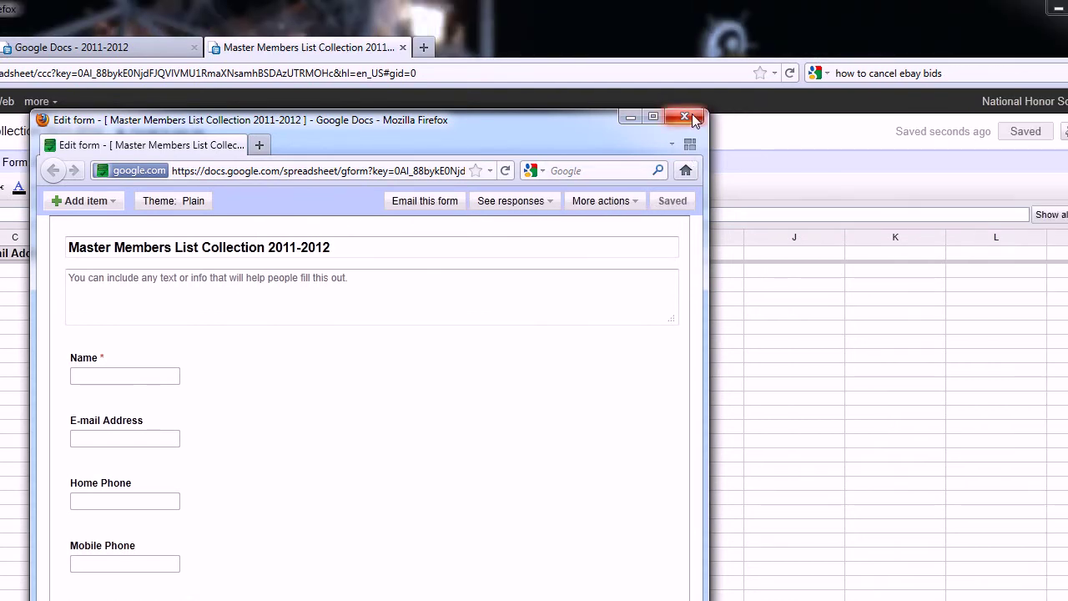
pyautogui.click(751, 82)
pyautogui.click(155, 163)
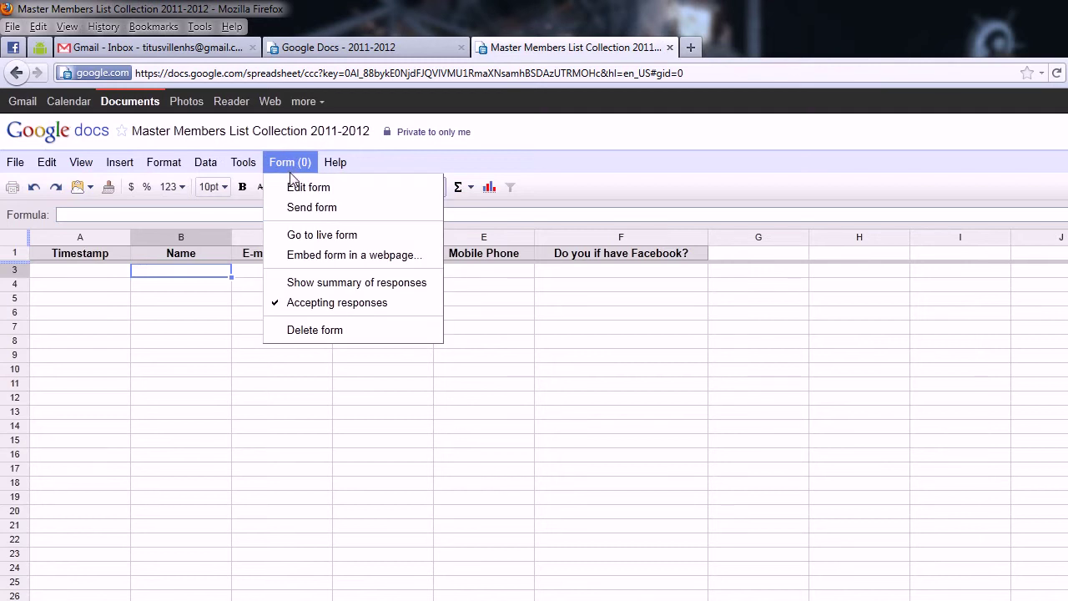
pyautogui.click(302, 235)
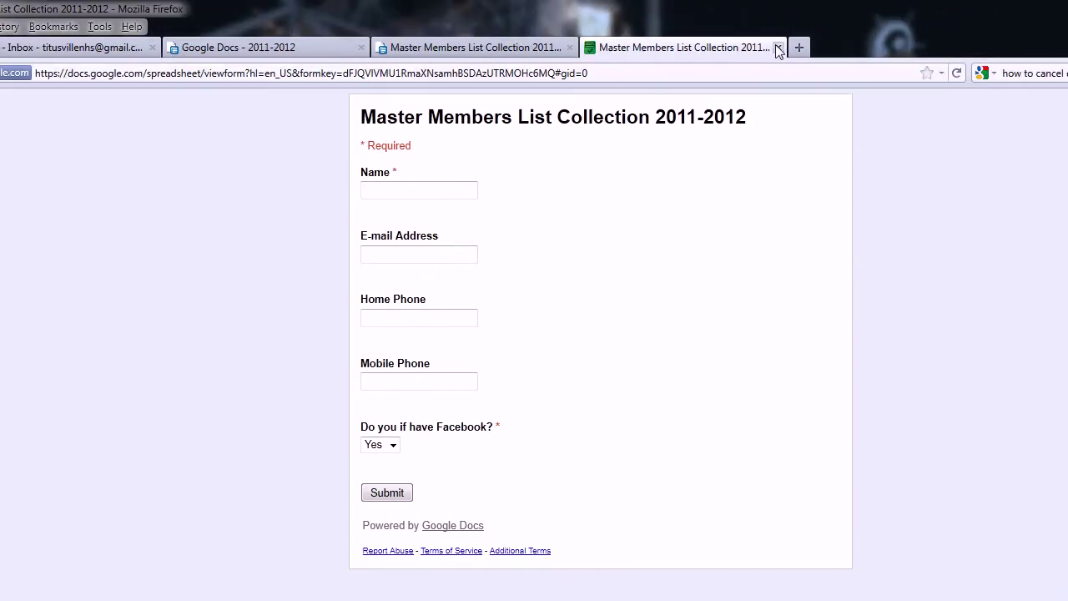
pyautogui.click(778, 50)
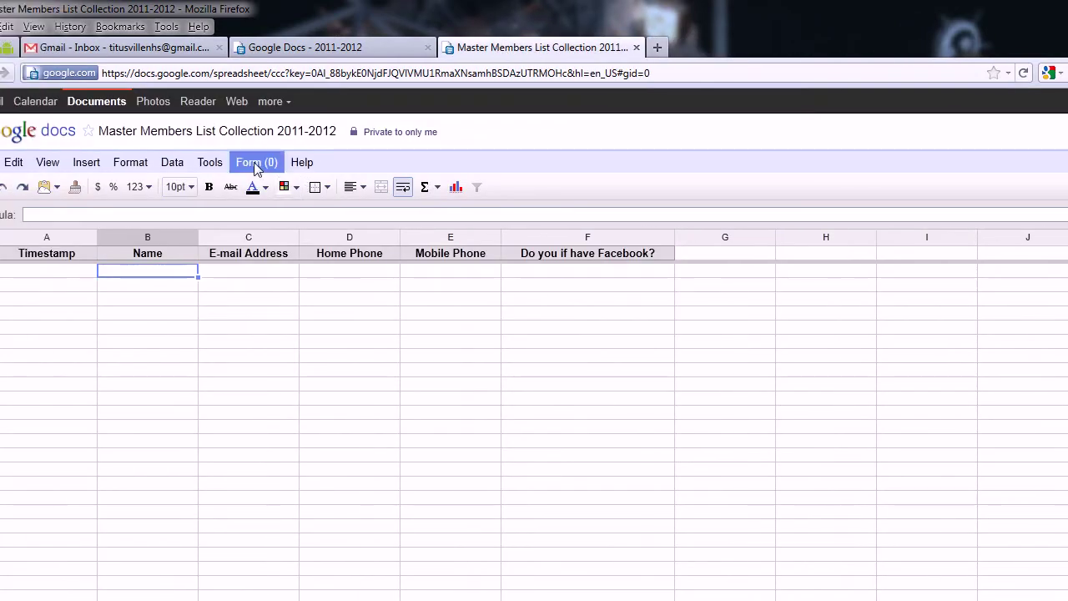
pyautogui.click(181, 163)
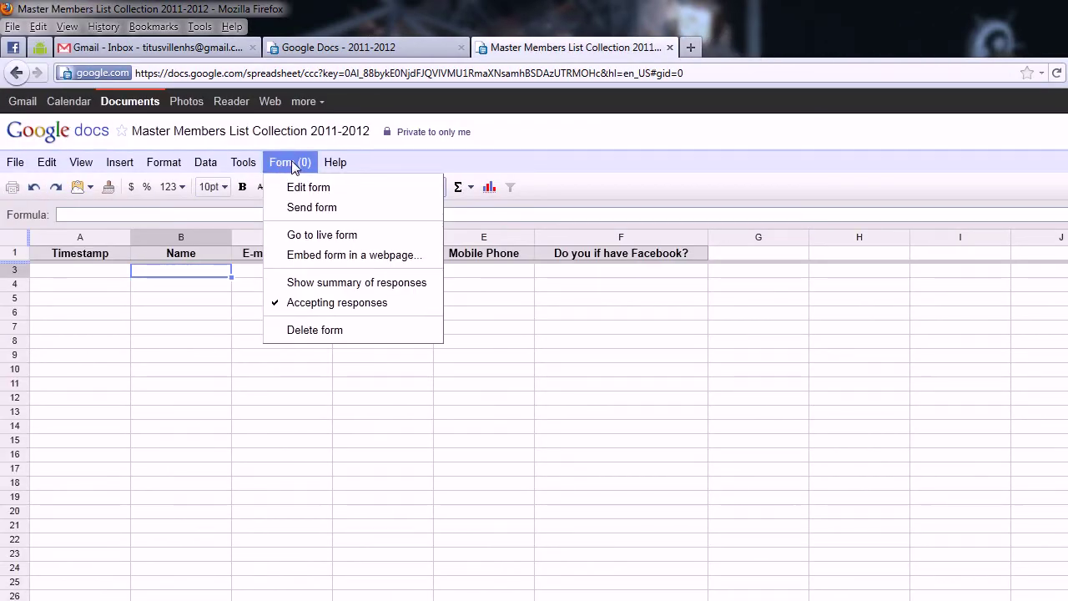
# Step: Reopen the form editor and browse the first page of its theme gallery
pyautogui.click(295, 188)
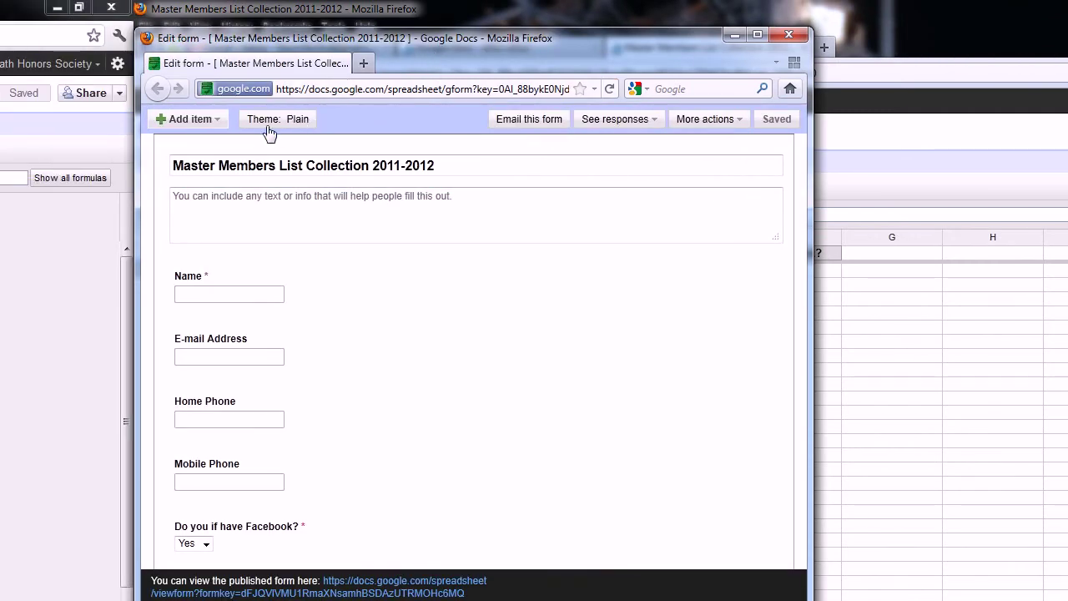
pyautogui.click(142, 119)
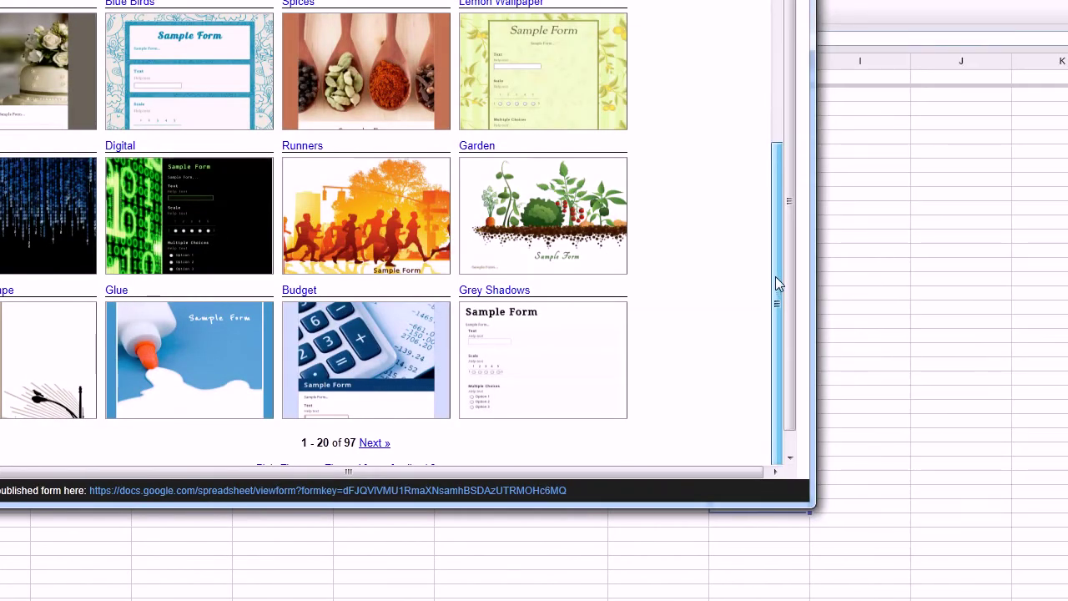
pyautogui.moveTo(775, 282); pyautogui.dragTo(790, 41)
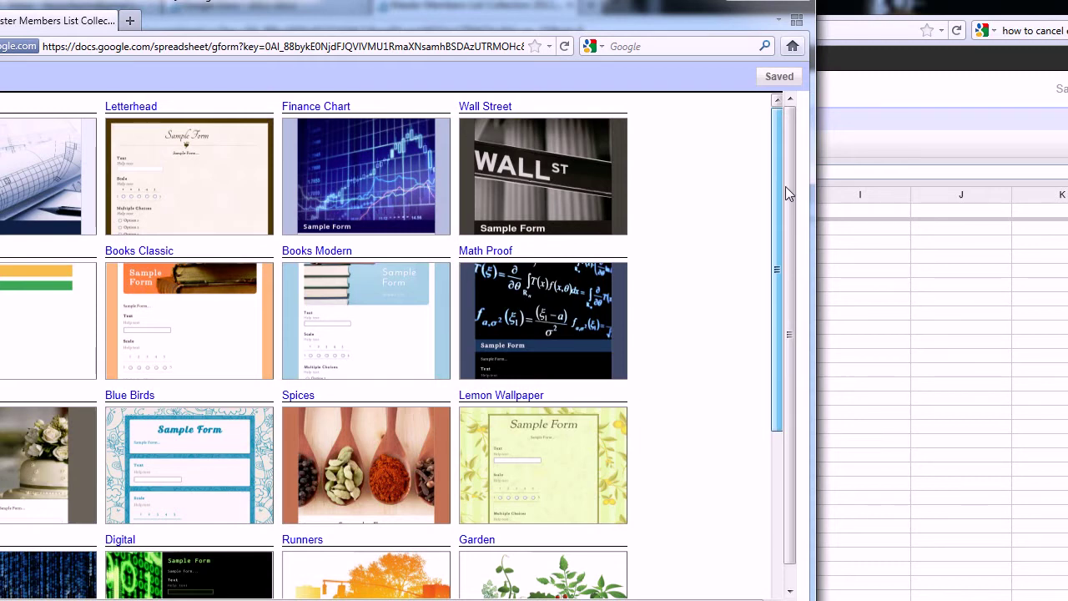
pyautogui.scroll(-1, 780, 206)
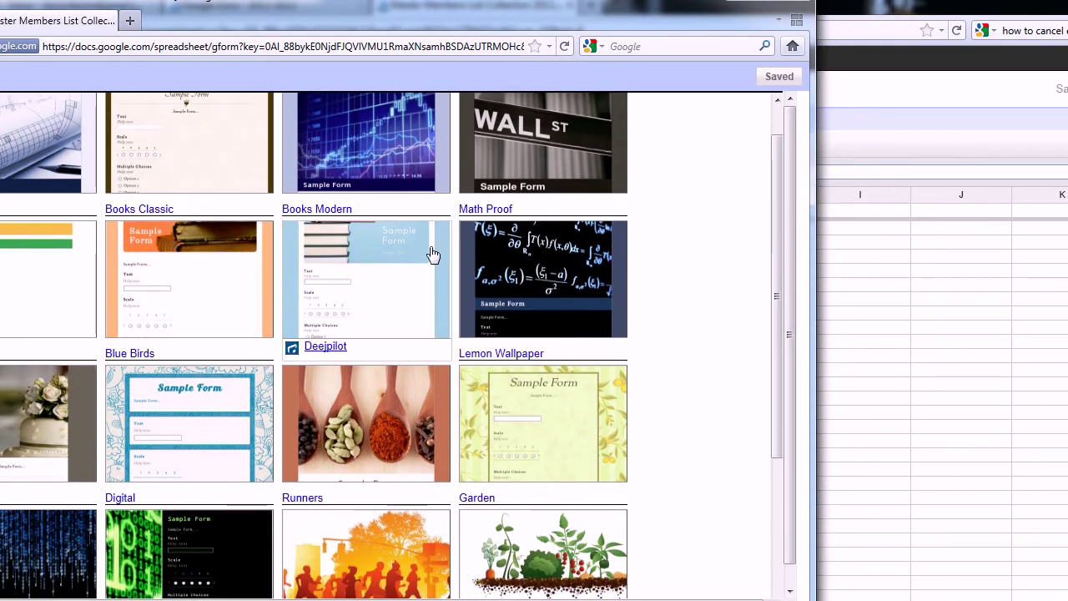
pyautogui.scroll(-5, 766, 240)
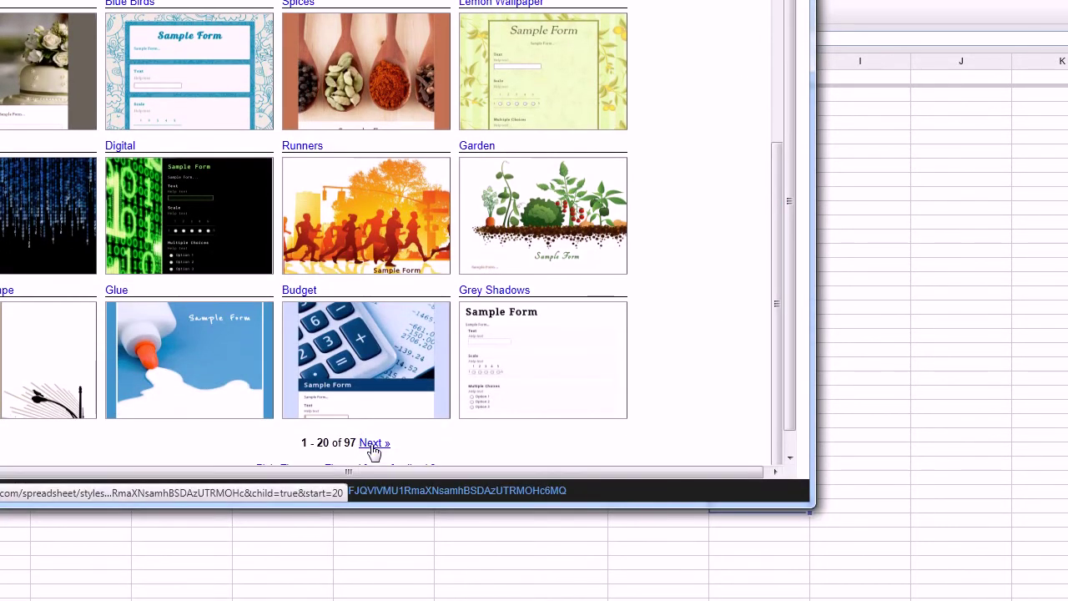
# Step: Page forward to themes 21–40, scrolling past Electric, Dusk, Blockheads and Snowflake
pyautogui.click(373, 444)
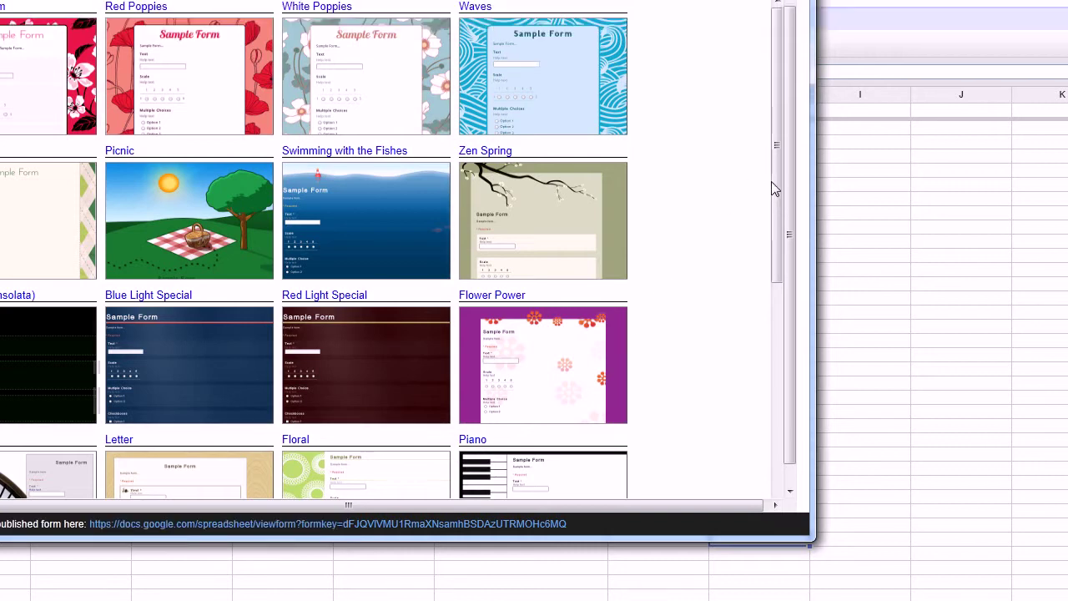
pyautogui.moveTo(777, 178); pyautogui.dragTo(746, 412)
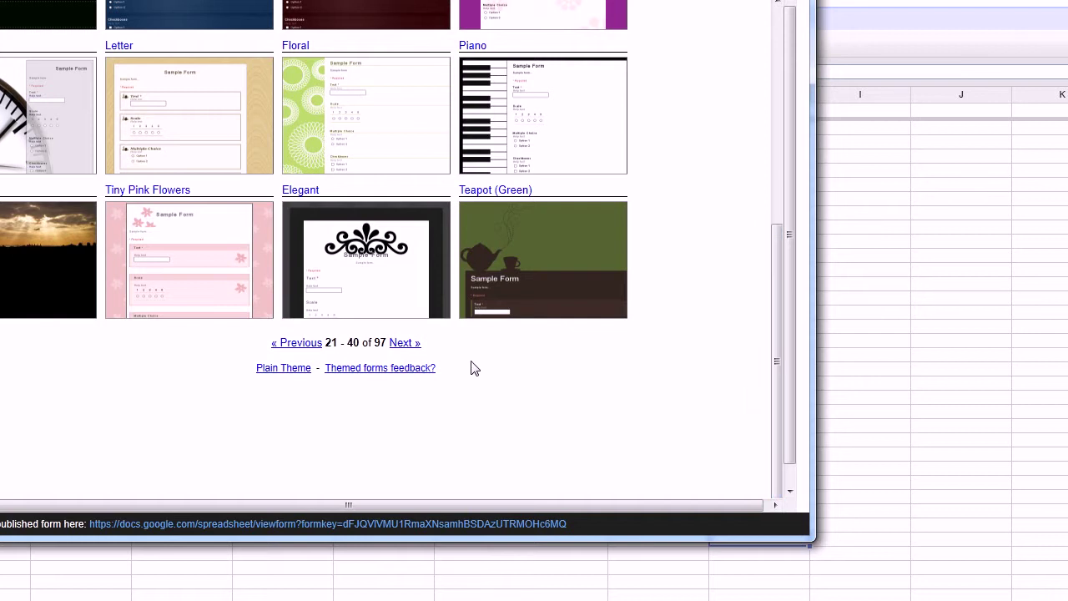
pyautogui.click(397, 349)
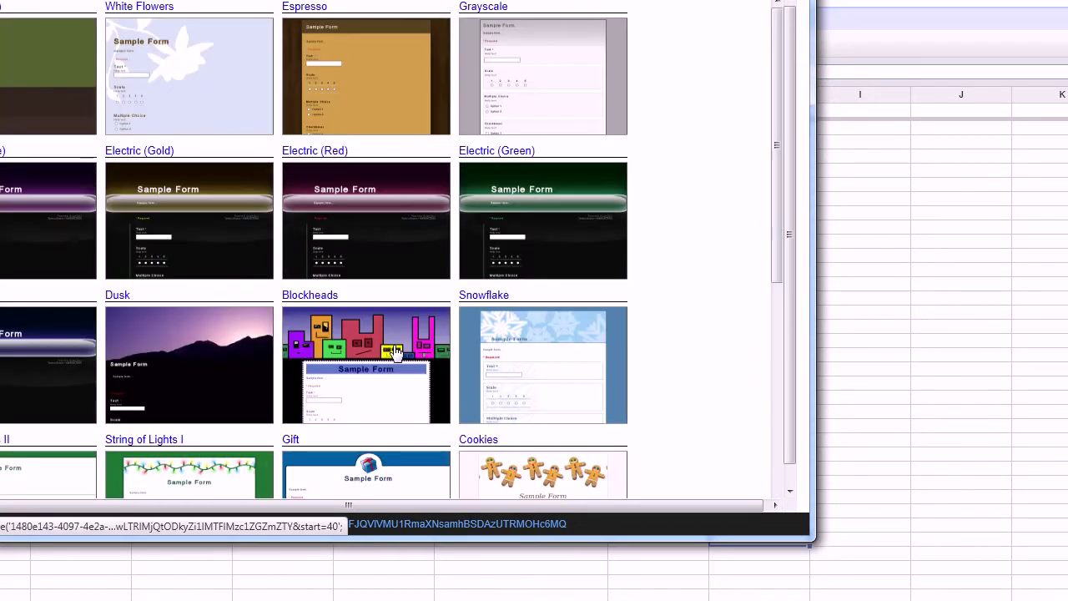
pyautogui.moveTo(773, 174); pyautogui.dragTo(768, 210)
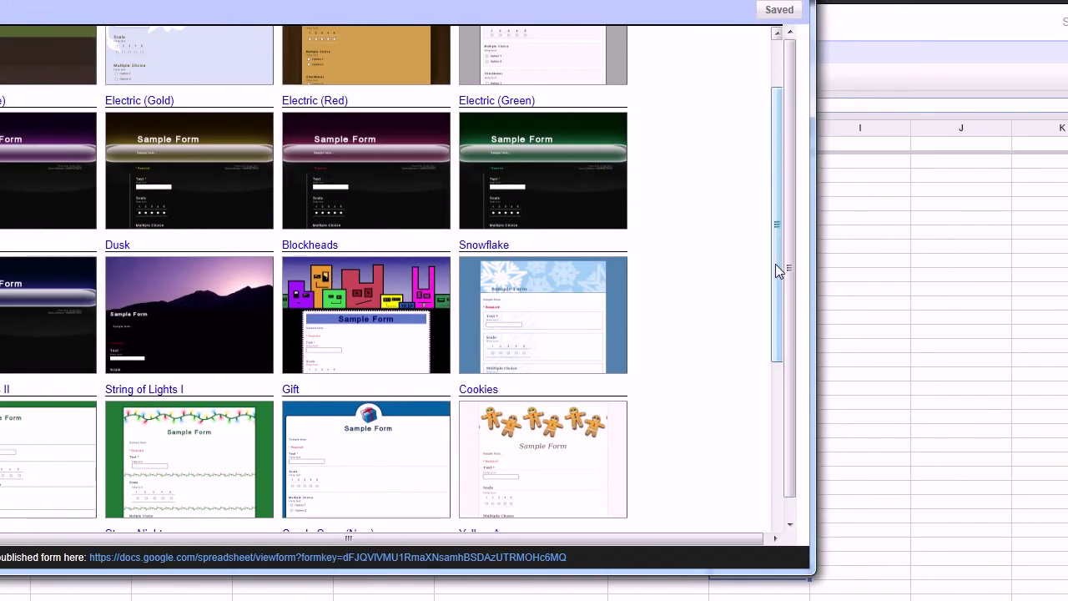
pyautogui.moveTo(976, 263); pyautogui.dragTo(988, 221)
pyautogui.moveTo(787, 221); pyautogui.dragTo(789, 216)
pyautogui.scroll(-2, 484, 465)
pyautogui.moveTo(779, 276); pyautogui.dragTo(778, 227)
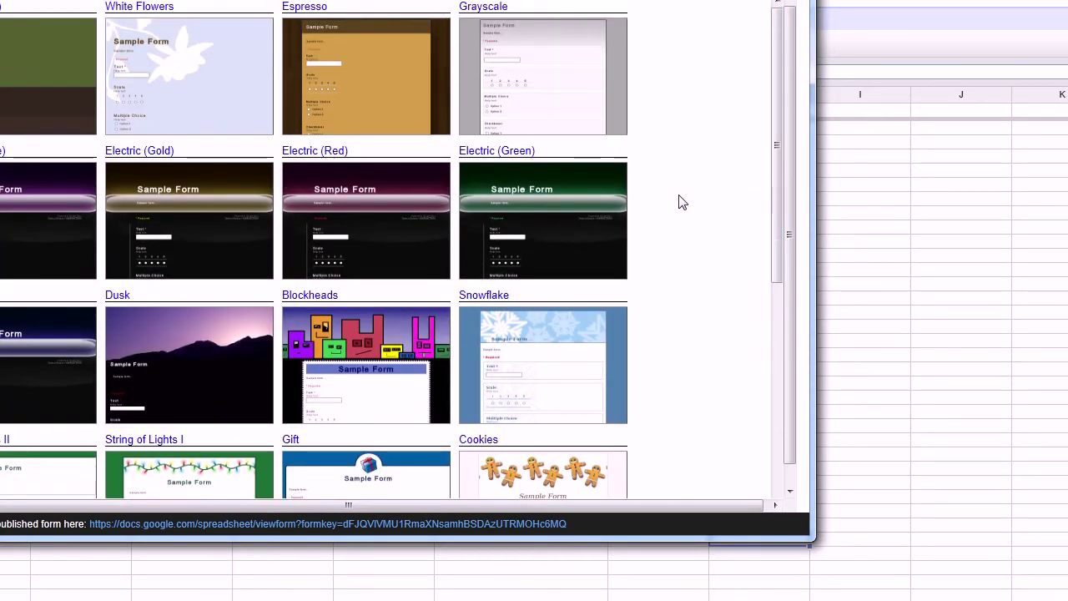
# Step: Preview Electric (Green), cancel it, then apply the Grayscale theme to the form
pyautogui.click(522, 204)
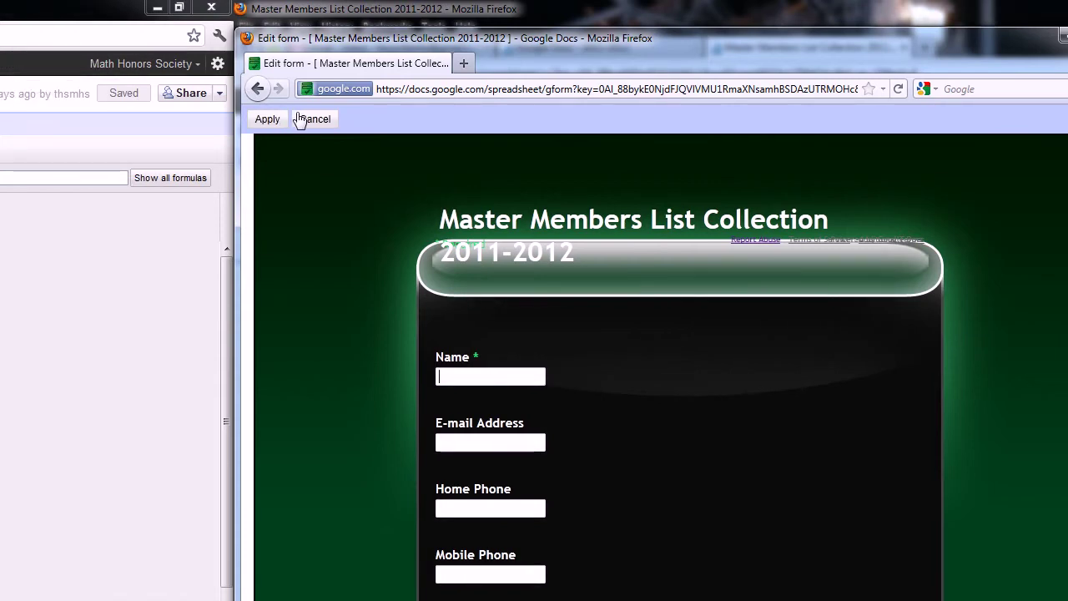
pyautogui.click(5, 77)
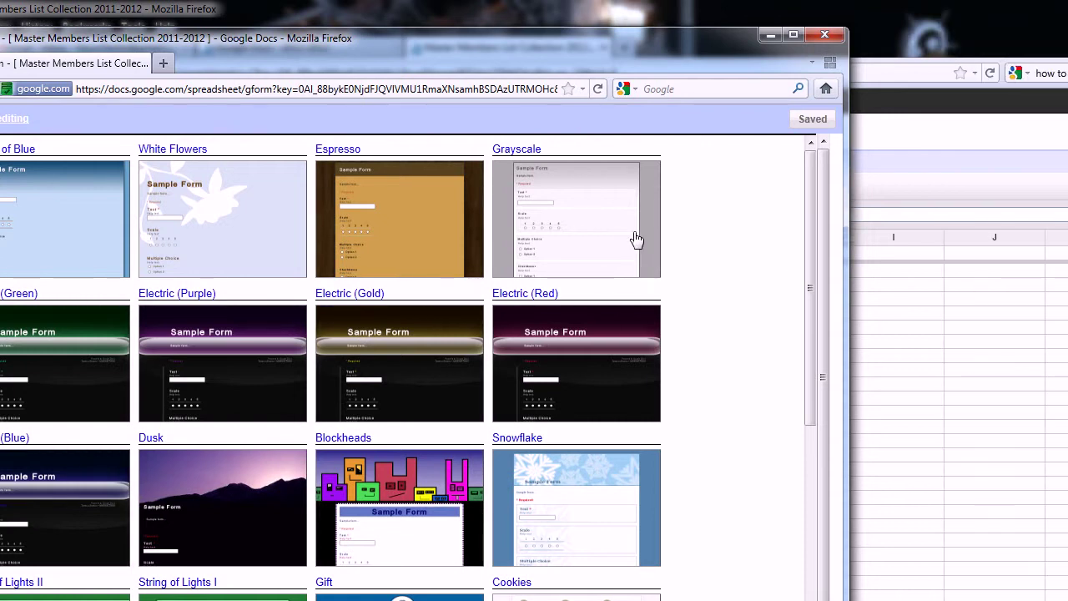
pyautogui.click(636, 239)
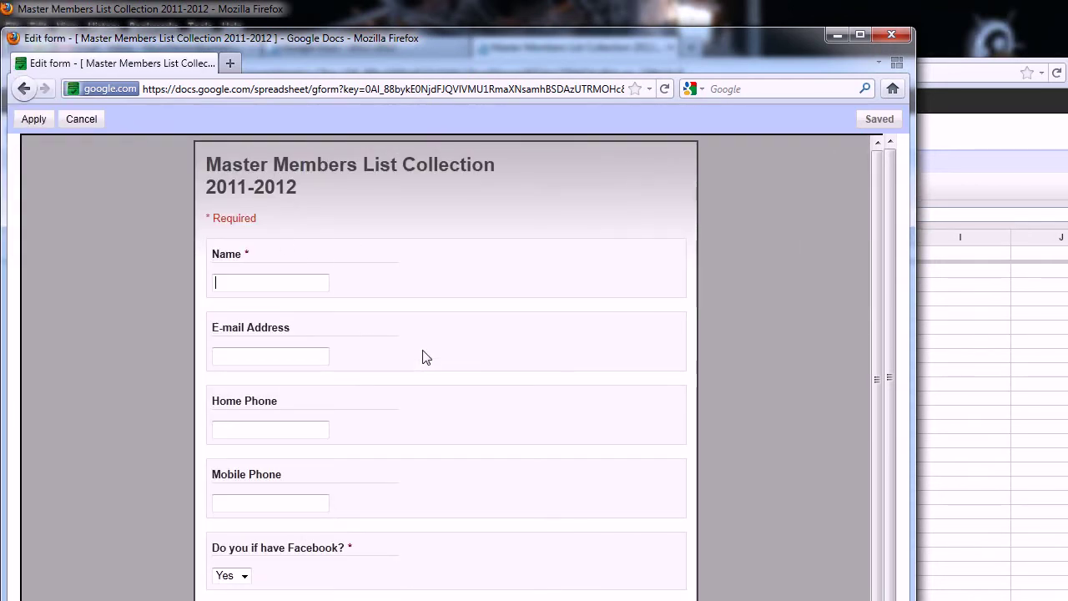
pyautogui.scroll(-2, 354, 356)
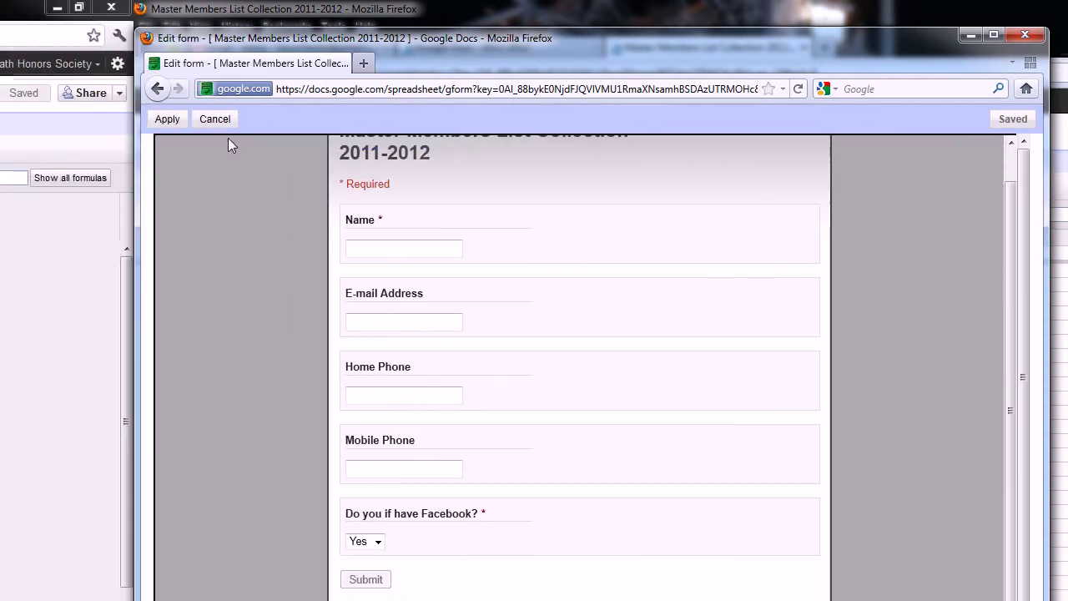
pyautogui.click(203, 121)
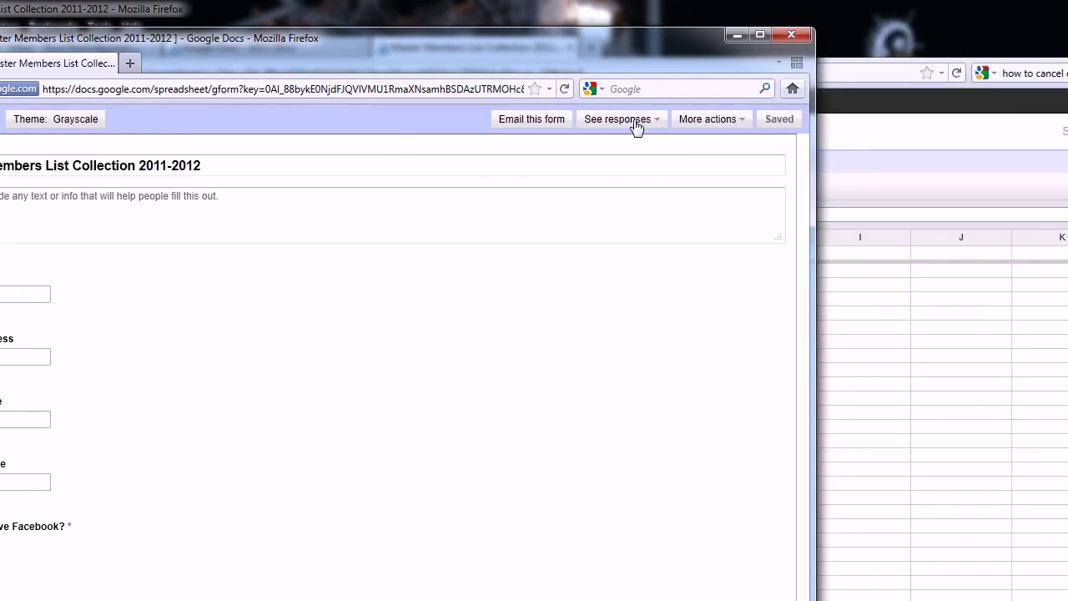
# Step: Open the response spreadsheet, view the live form from the Form menu, then close that tab
pyautogui.click(639, 121)
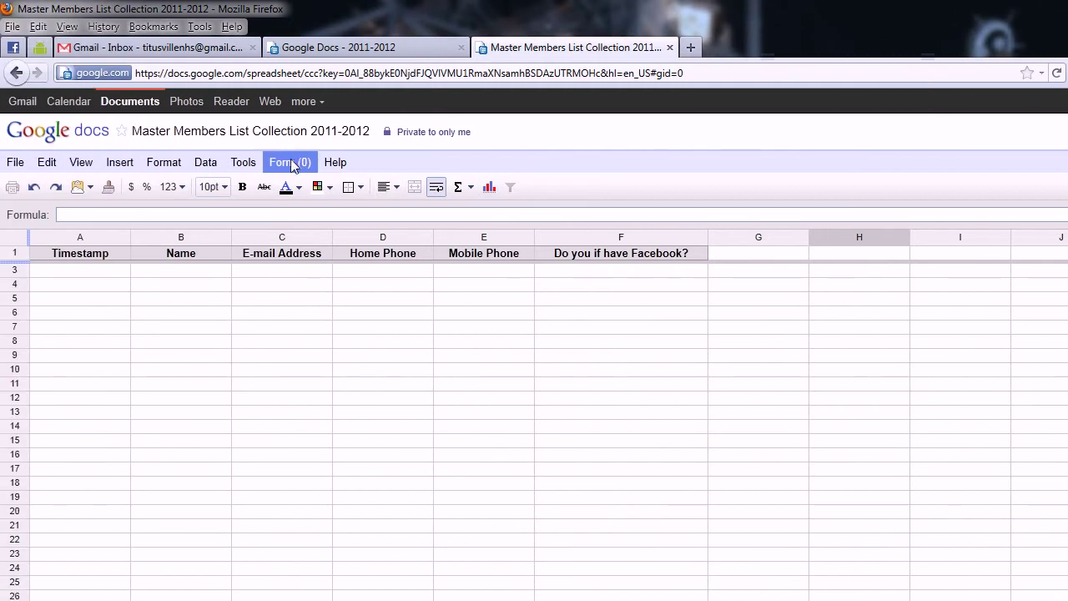
pyautogui.click(189, 162)
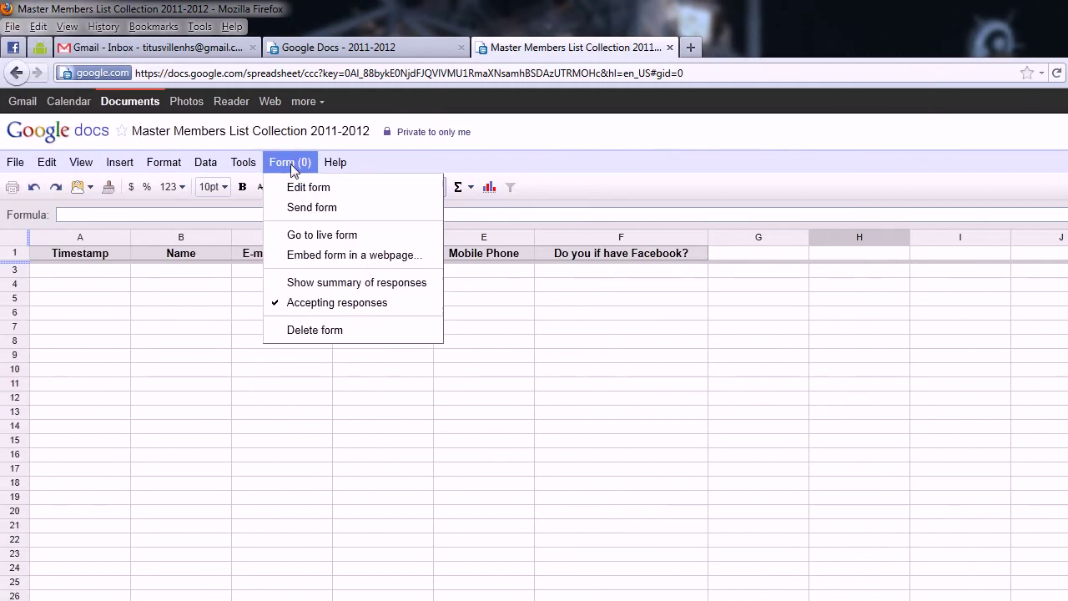
pyautogui.click(313, 237)
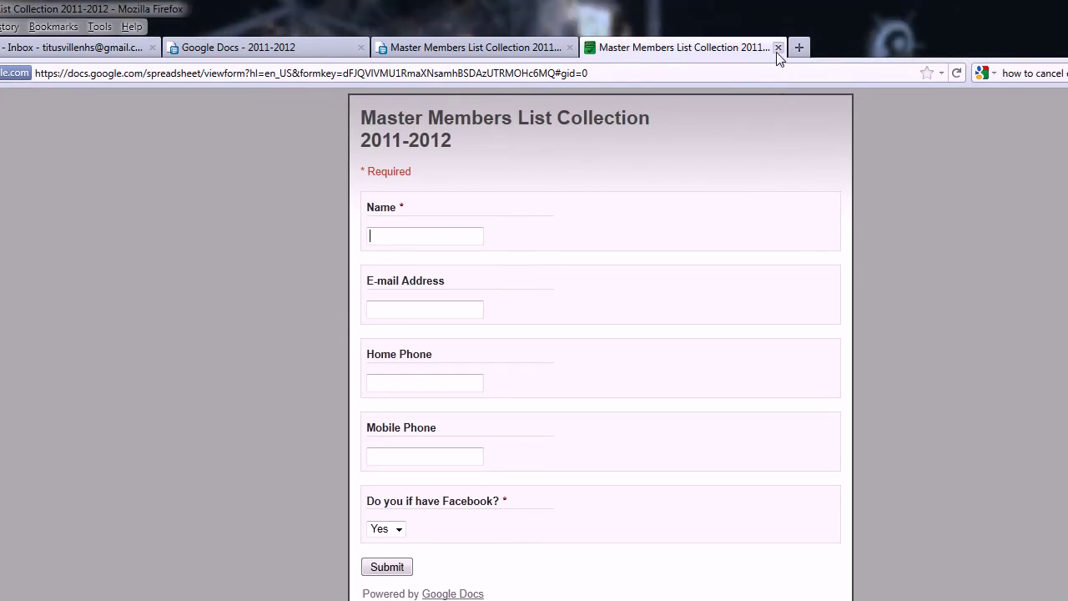
pyautogui.click(778, 48)
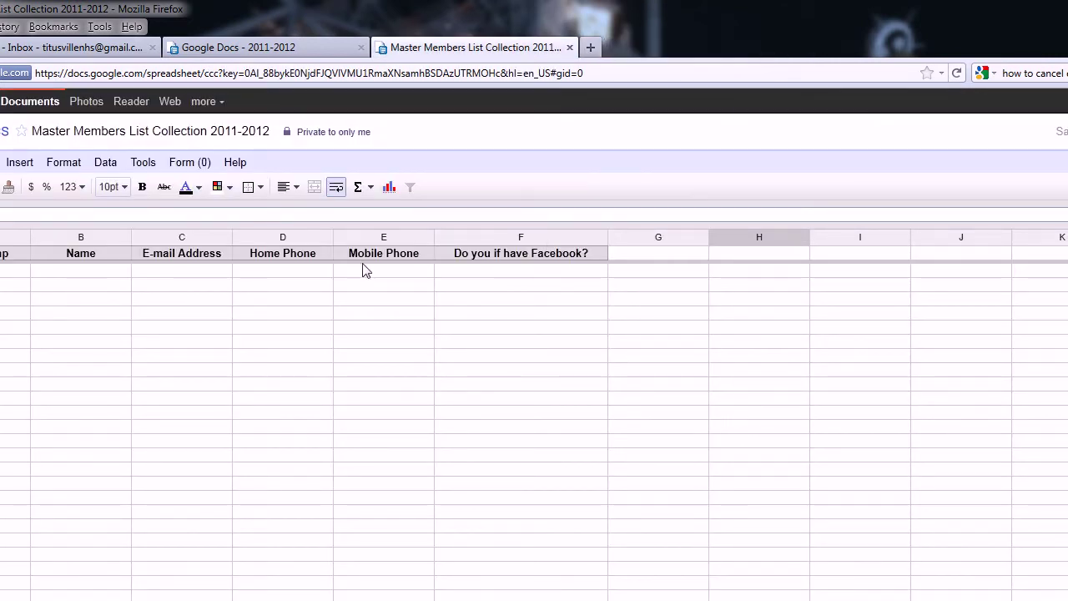
# Step: Select header cells F1 and A1, then open the spreadsheet's Form menu
pyautogui.click(477, 259)
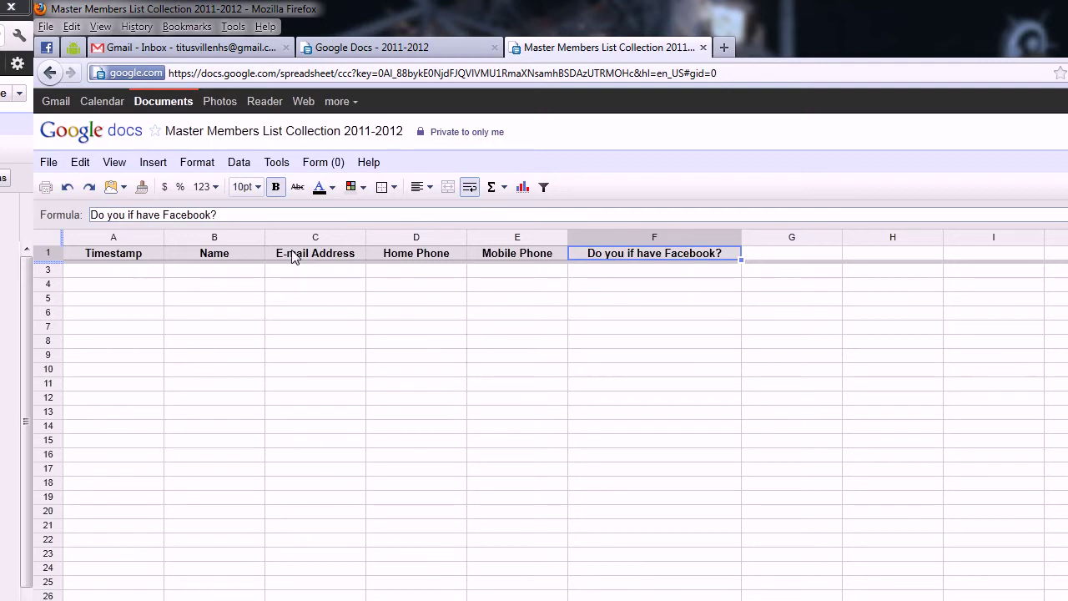
pyautogui.click(147, 257)
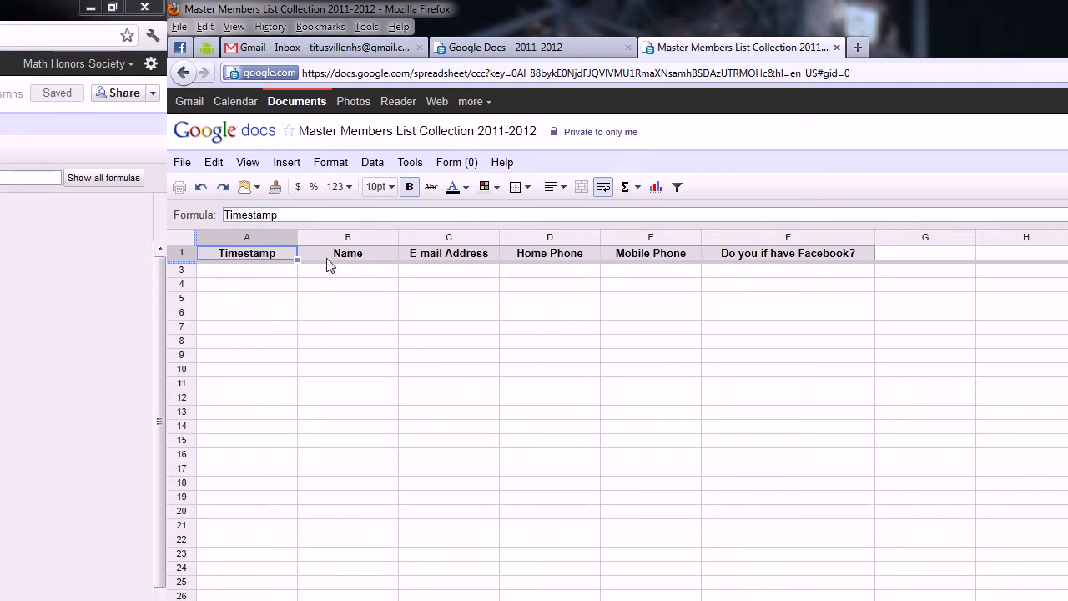
pyautogui.click(446, 164)
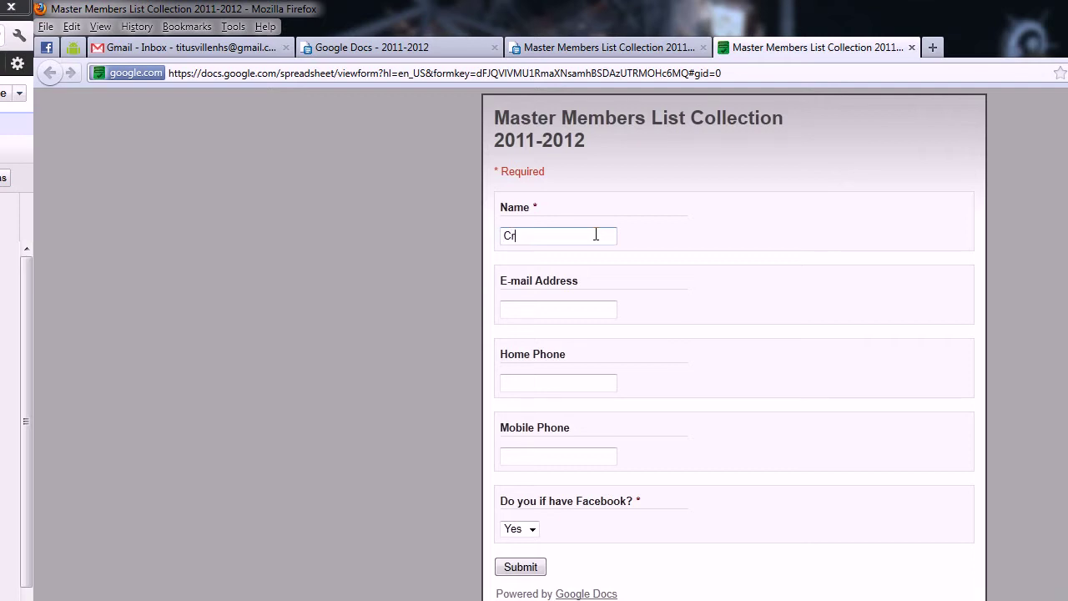
# Step: Fill in the test response's name, e-mail, home phone and mobile phone fields
pyautogui.press('BackSpace')
pyautogui.press('BackSpace')
pyautogui.press('Tab')
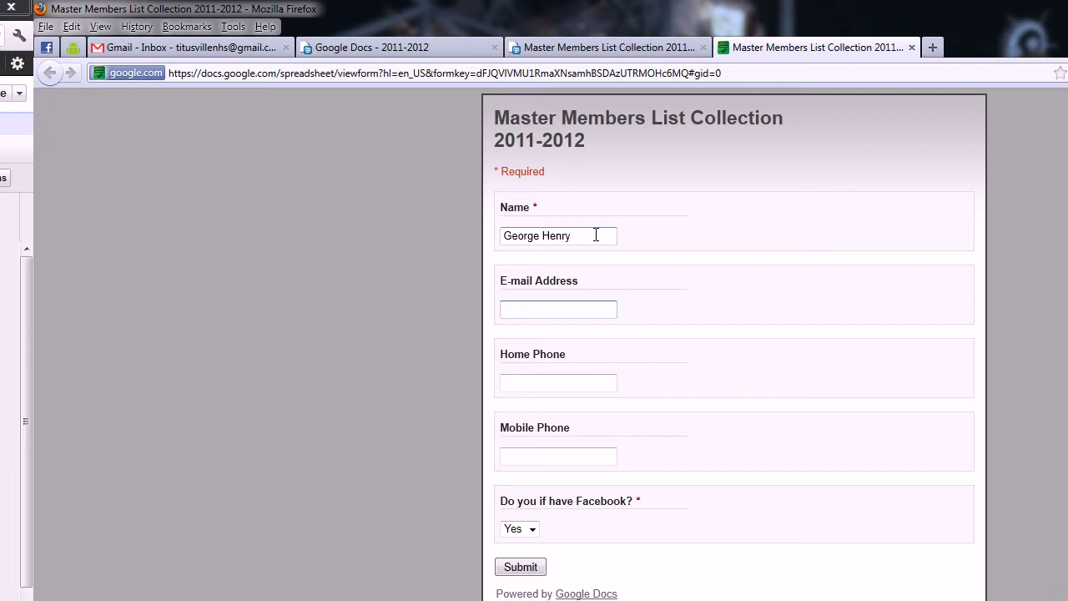
pyautogui.press('Tab')
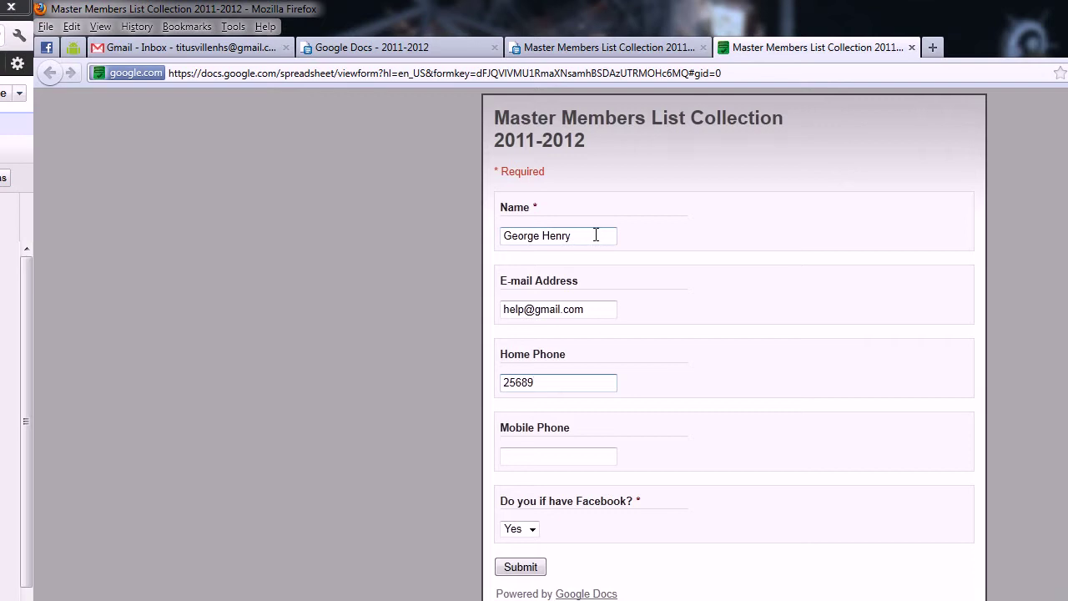
pyautogui.click(537, 464)
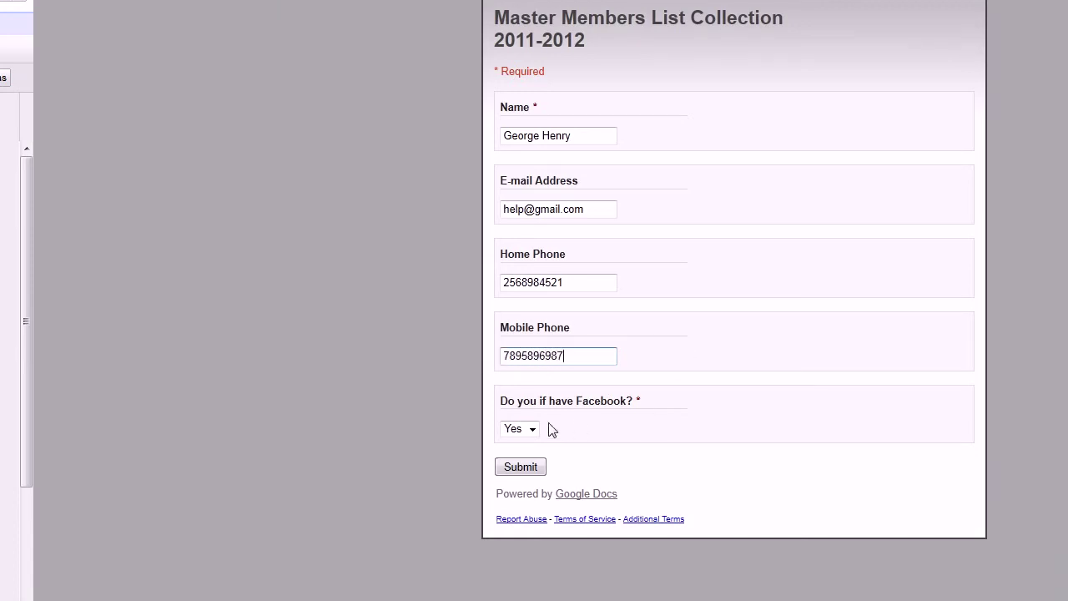
# Step: Answer No to the Facebook question, submit the response, and return to the spreadsheet
pyautogui.click(532, 462)
pyautogui.click(524, 424)
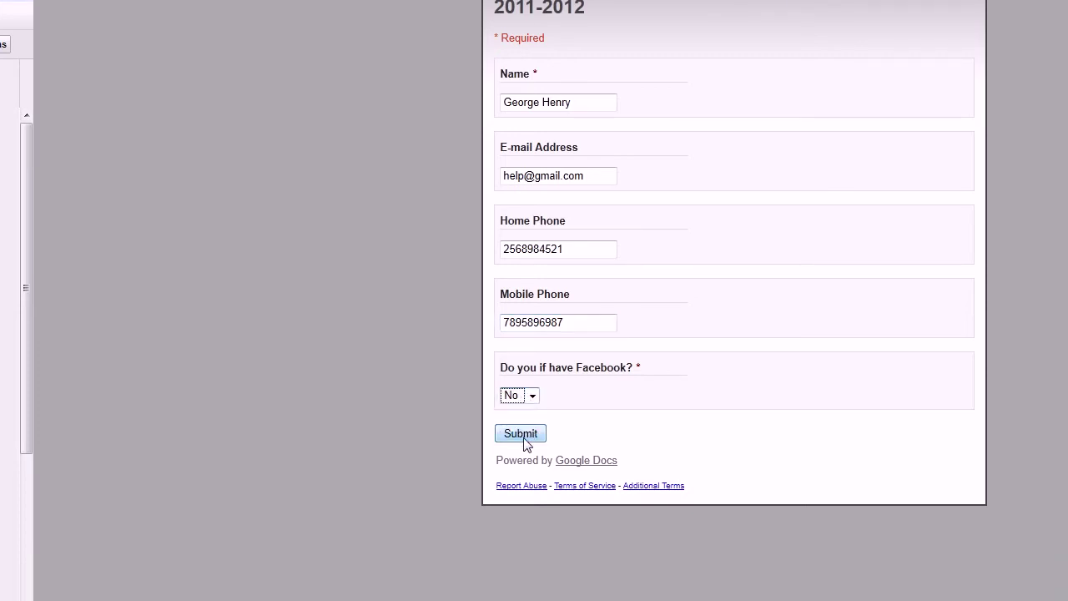
pyautogui.click(526, 436)
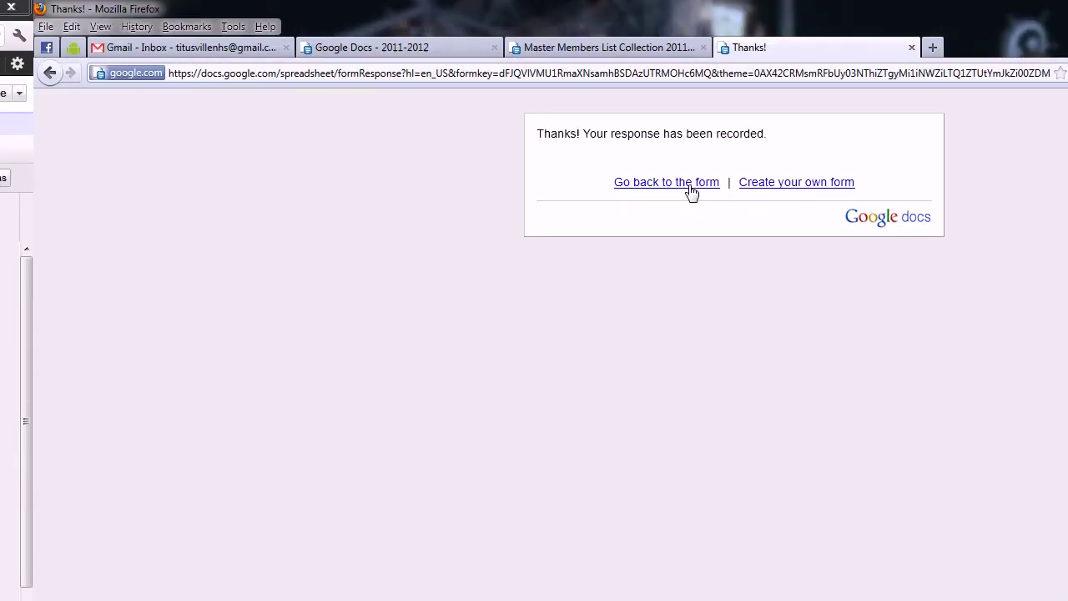
pyautogui.click(692, 48)
pyautogui.click(643, 46)
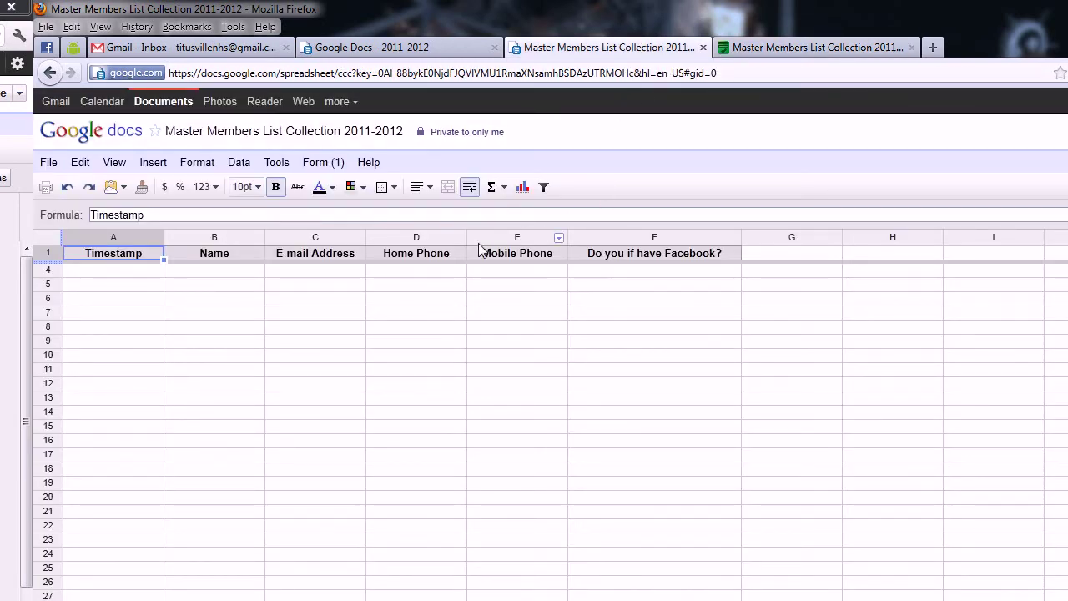
pyautogui.click(49, 163)
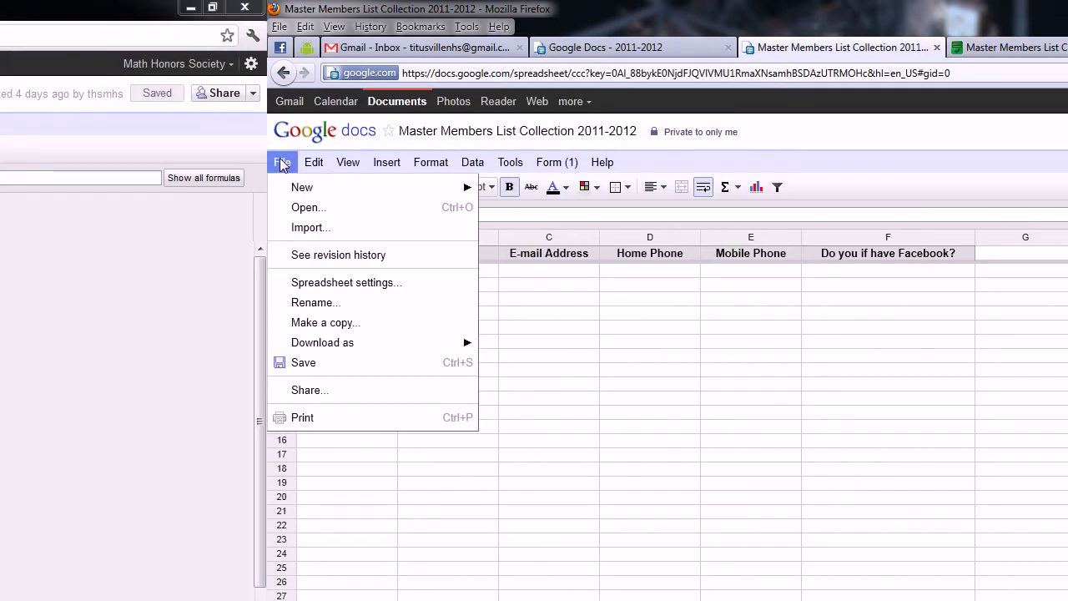
# Step: Save the sheet, dismiss the warning, and reopen Master Members List Collection from the Docs list
pyautogui.click(293, 367)
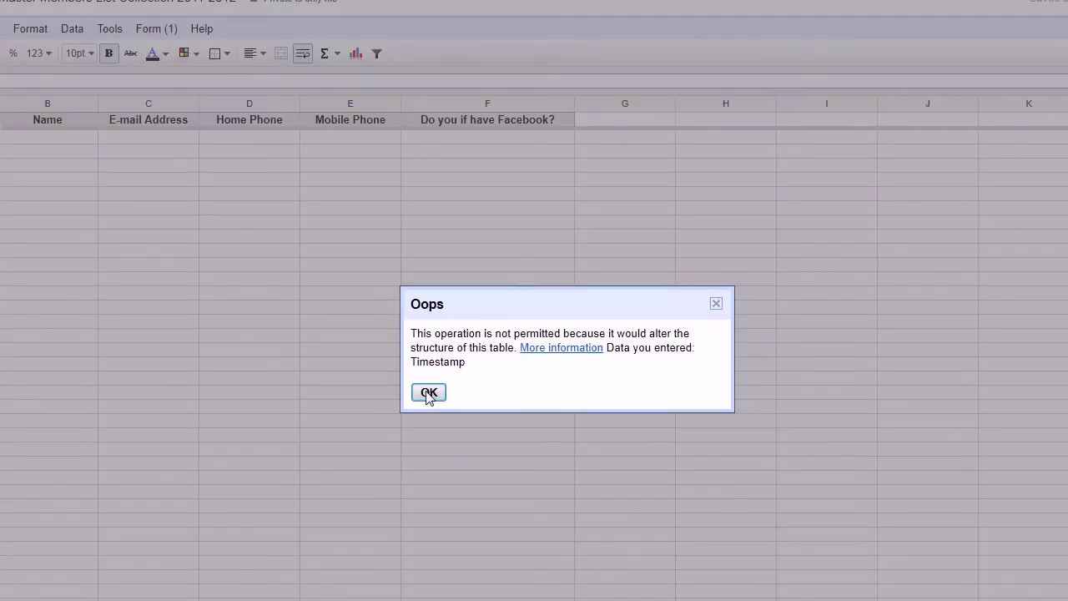
pyautogui.click(428, 526)
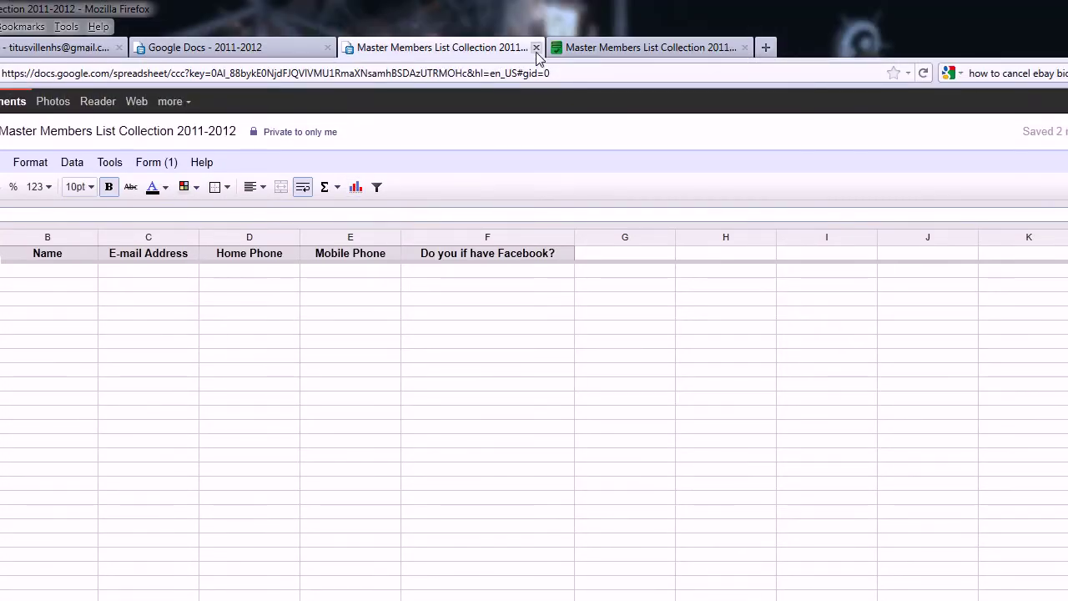
pyautogui.click(534, 49)
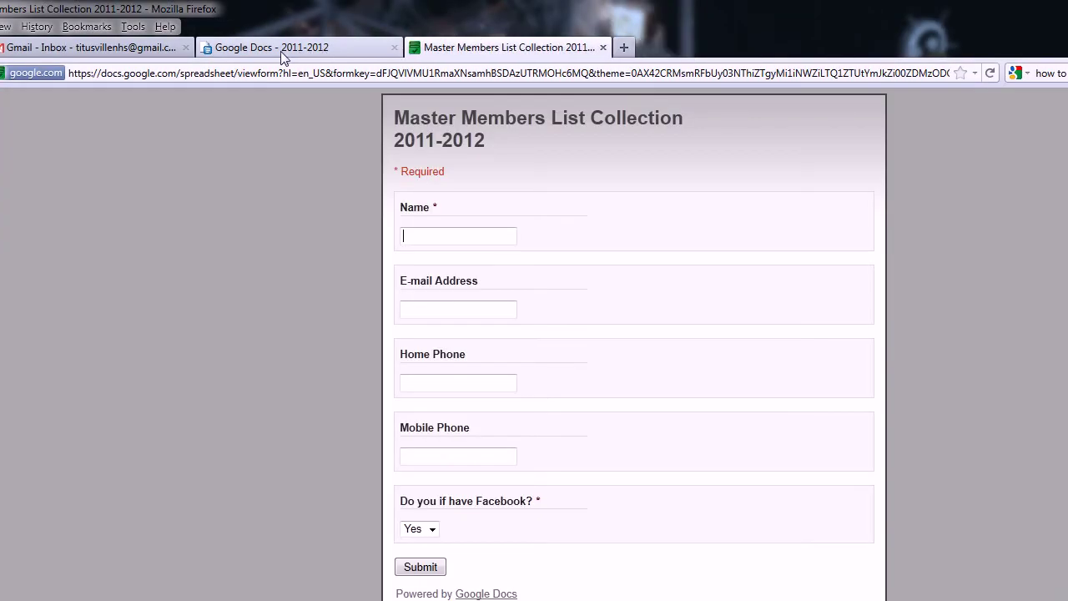
pyautogui.click(282, 54)
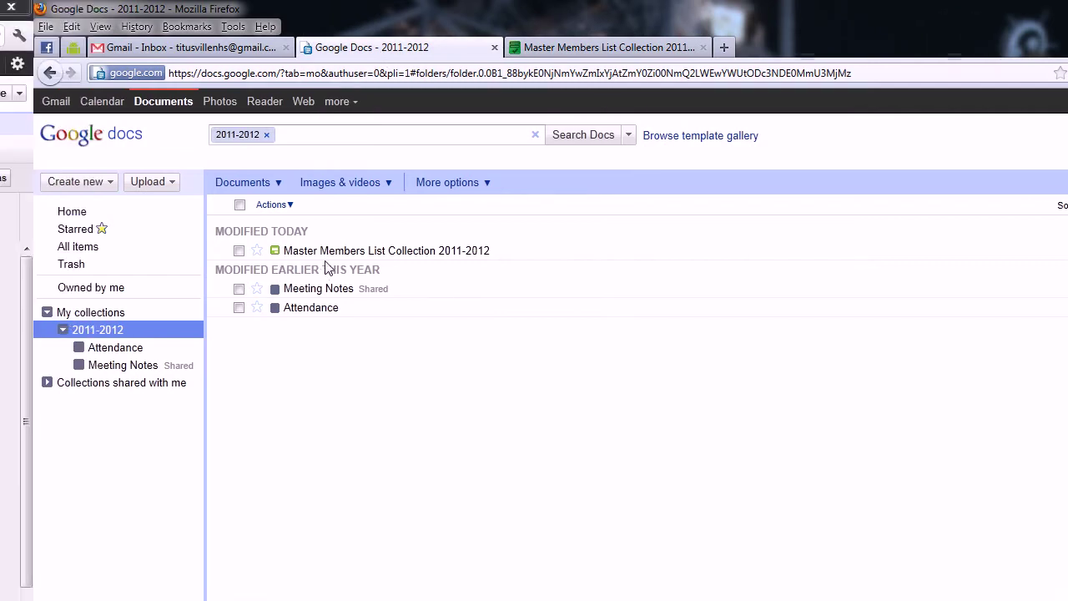
pyautogui.click(328, 249)
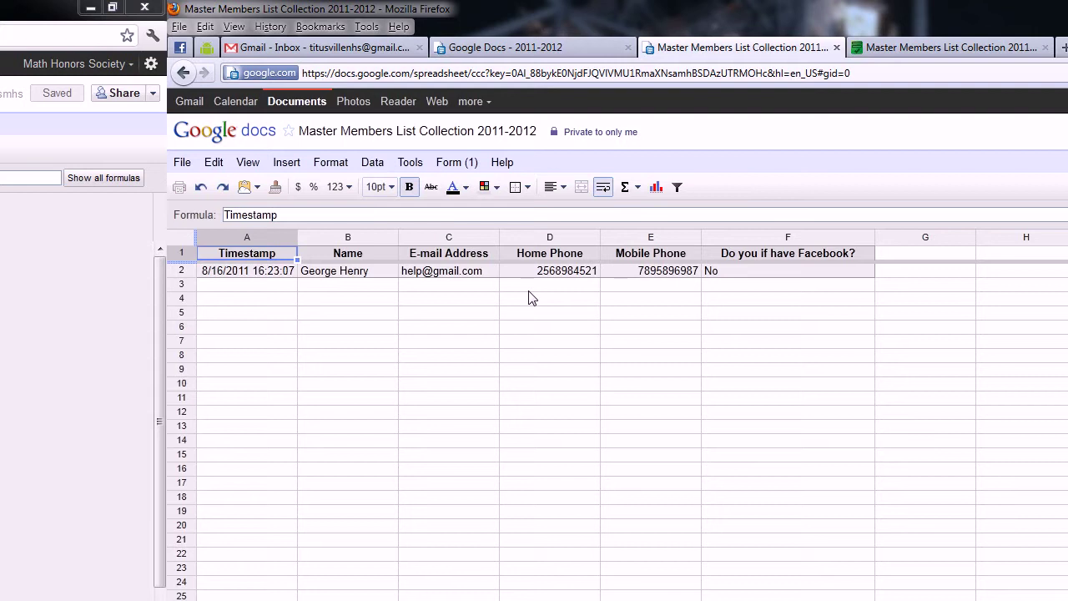
# Step: Copy the live form's web address from its tab
pyautogui.click(449, 164)
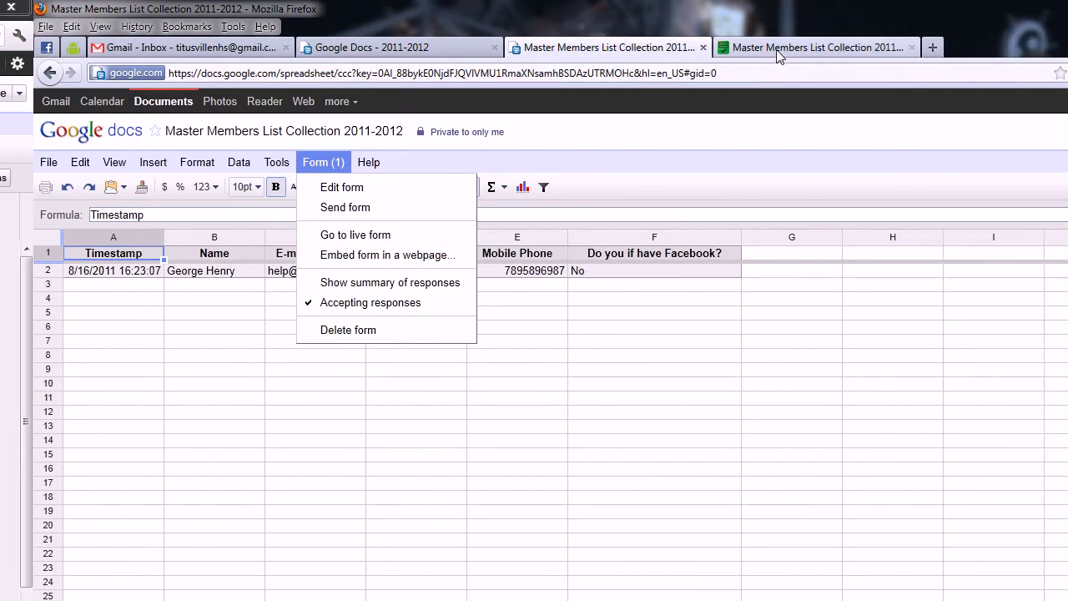
pyautogui.click(914, 49)
pyautogui.click(683, 73)
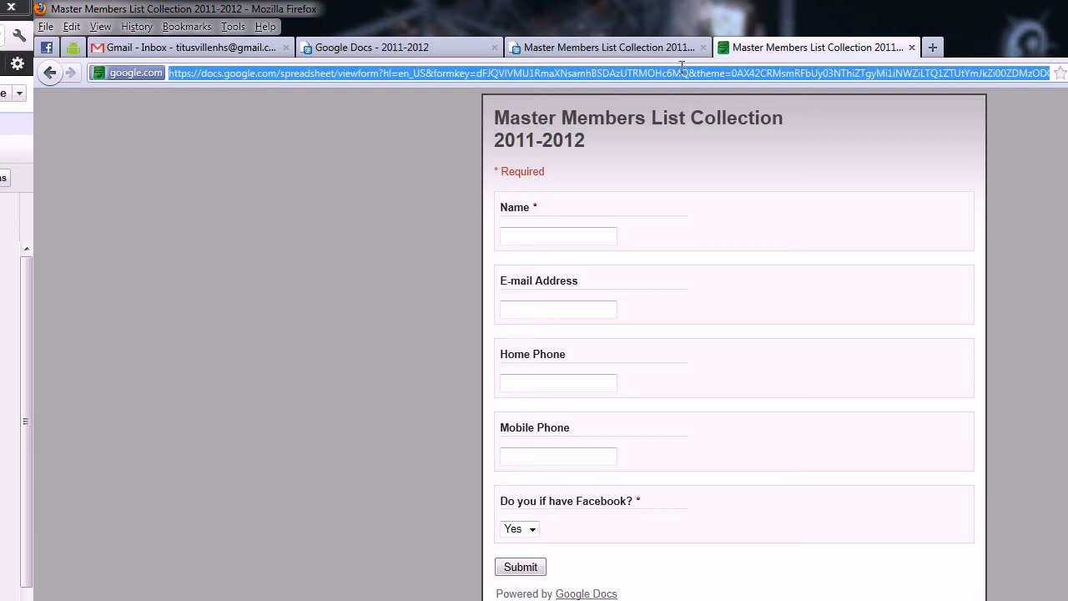
pyautogui.rightClick(682, 73)
pyautogui.click(716, 119)
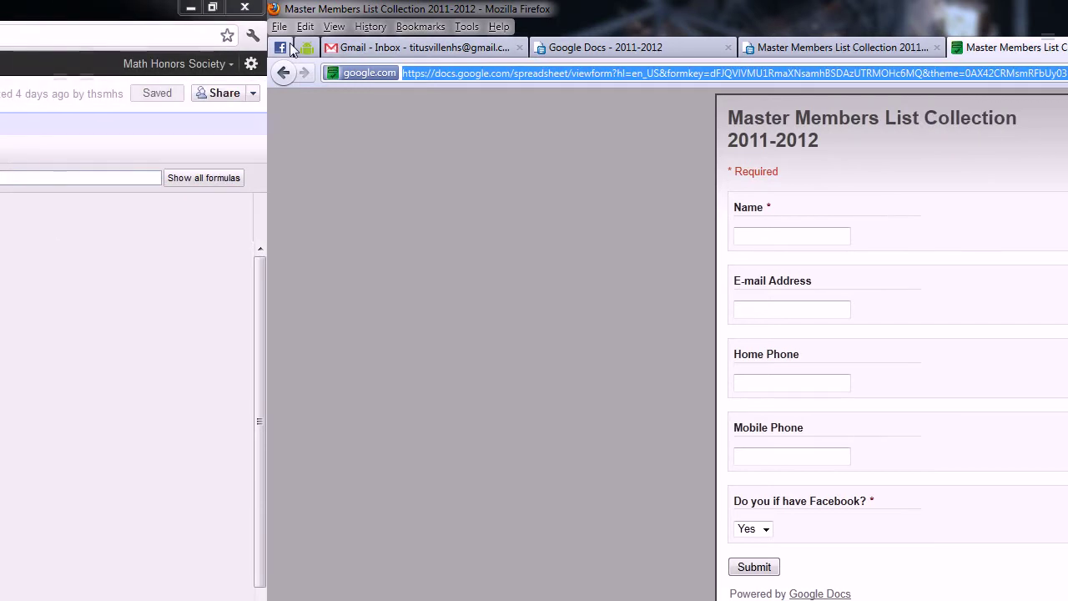
# Step: Show the Honor Society page's Announcements and open it in the Iwipa editor
pyautogui.click(47, 48)
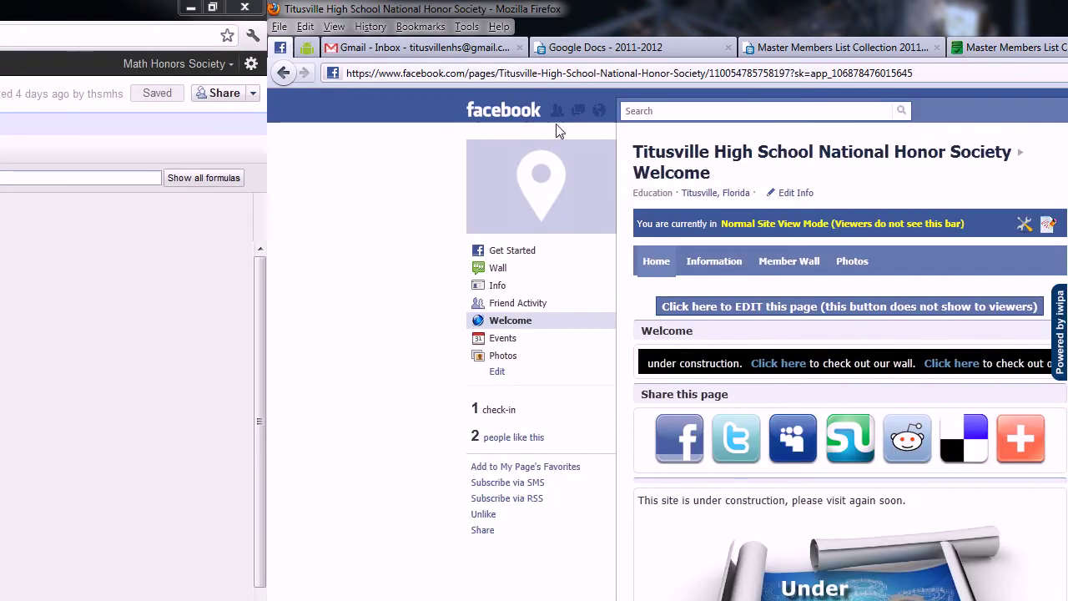
pyautogui.moveTo(726, 269)
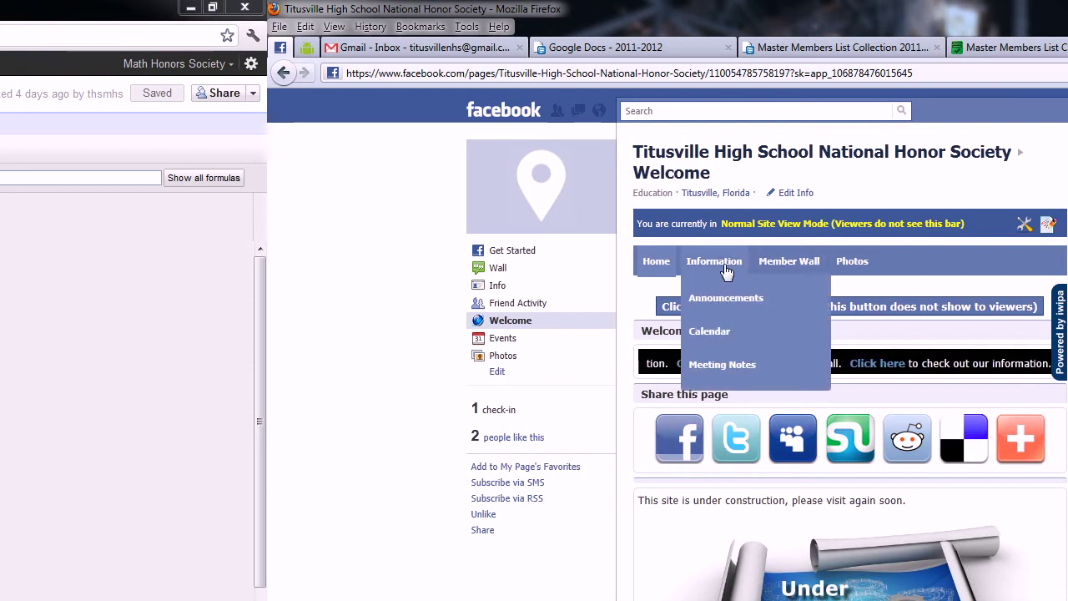
pyautogui.click(726, 309)
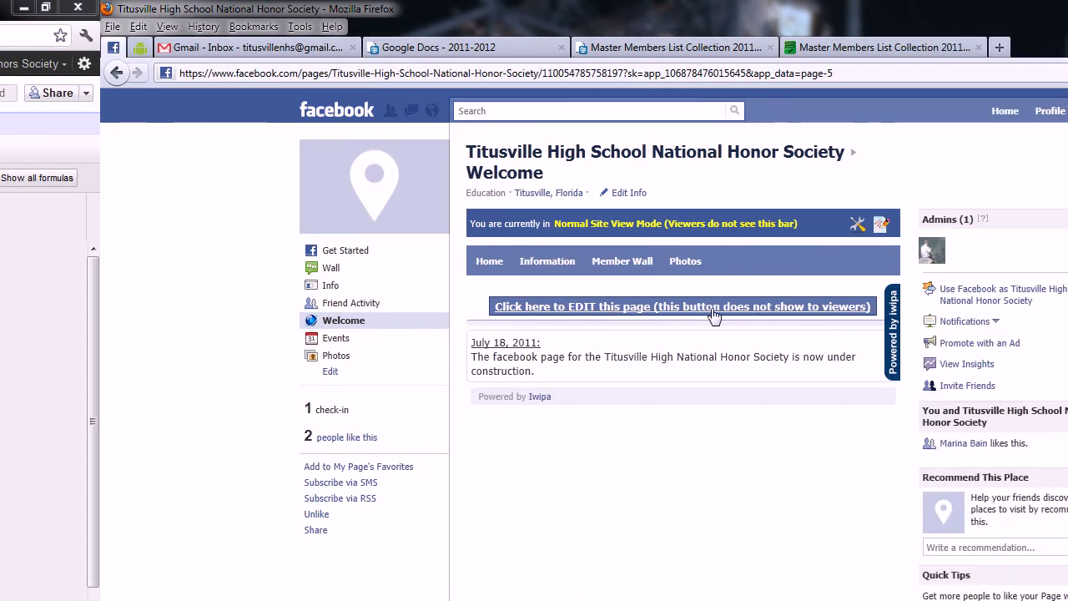
pyautogui.click(715, 315)
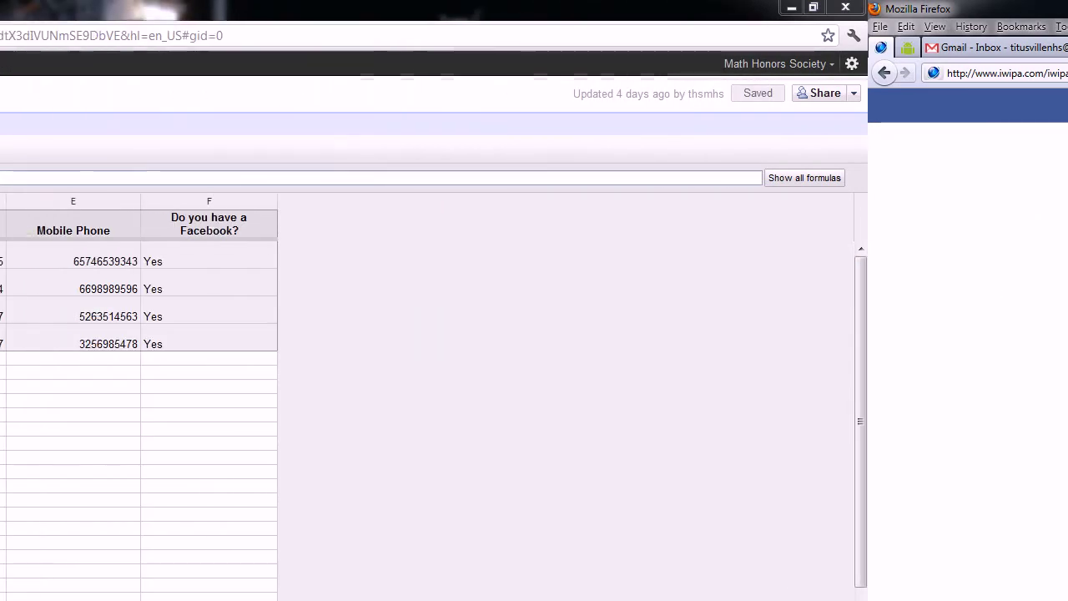
# Step: Close the extra login tab and go from the live page to the News Feed
pyautogui.click(273, 12)
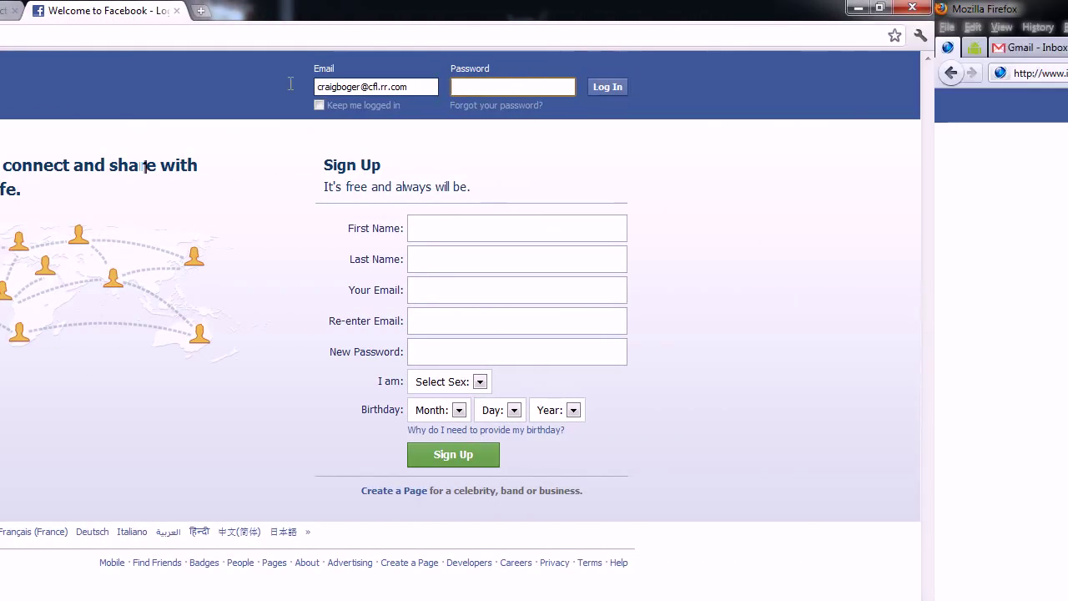
pyautogui.click(278, 11)
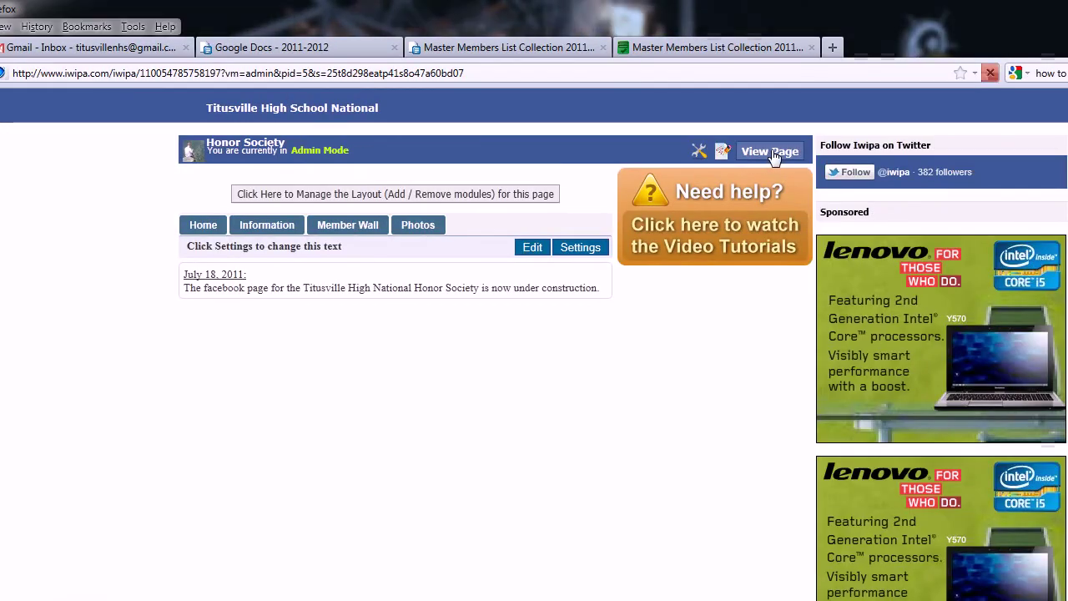
pyautogui.click(970, 151)
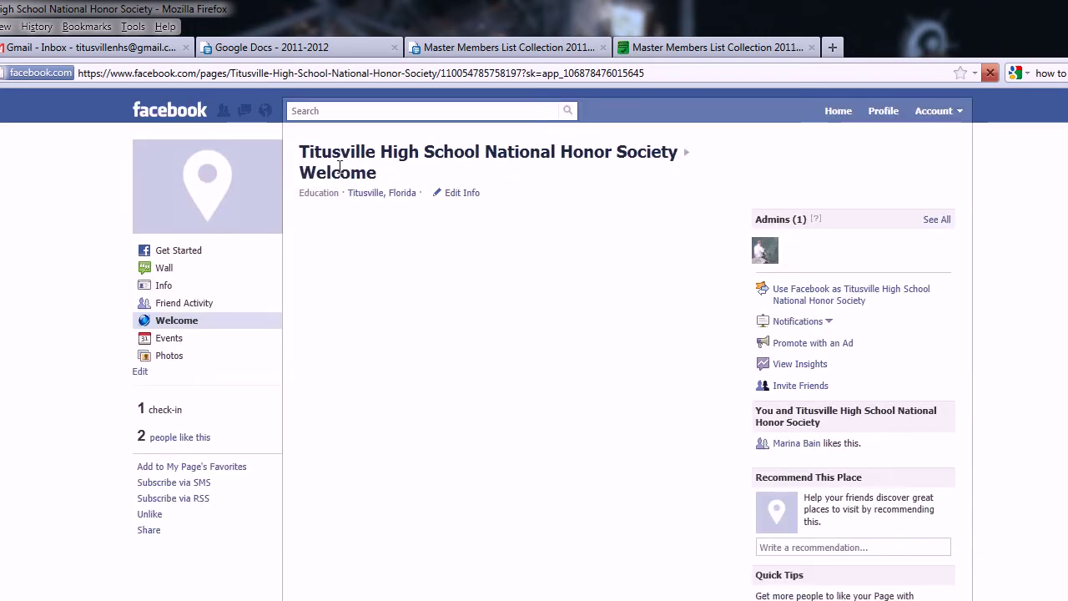
pyautogui.click(282, 119)
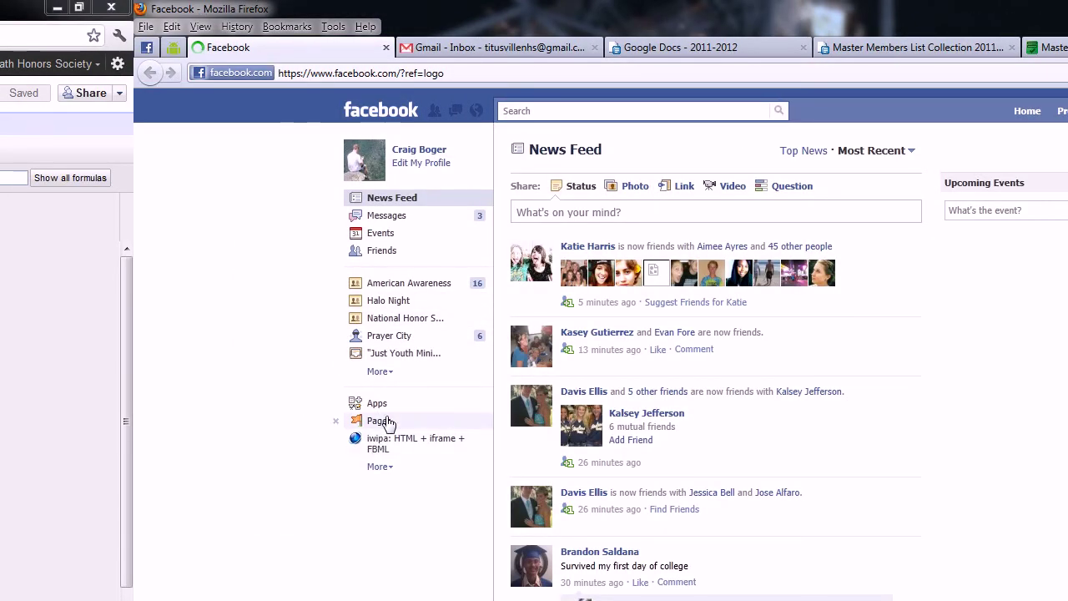
# Step: Copy the member information announcement text from the Mu Alpha Theta Welcome page
pyautogui.click(386, 422)
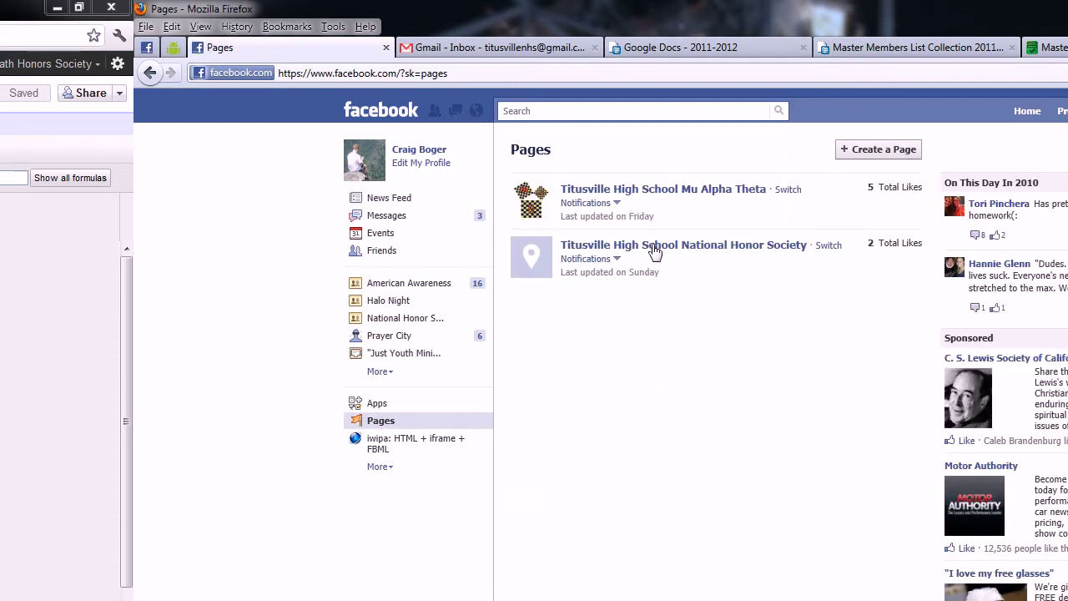
pyautogui.click(686, 192)
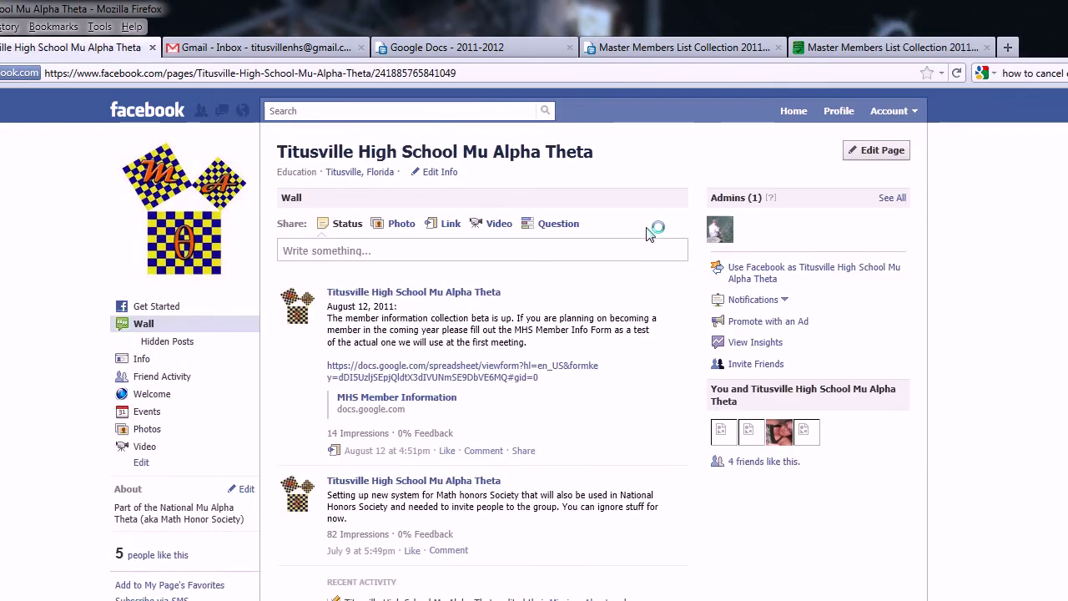
pyautogui.click(152, 394)
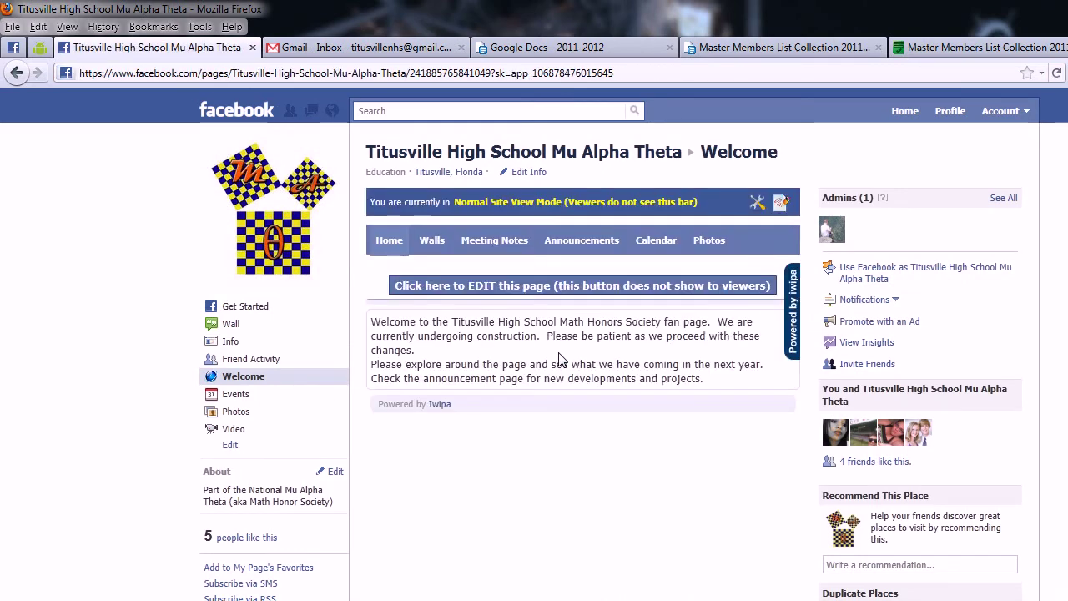
pyautogui.click(582, 241)
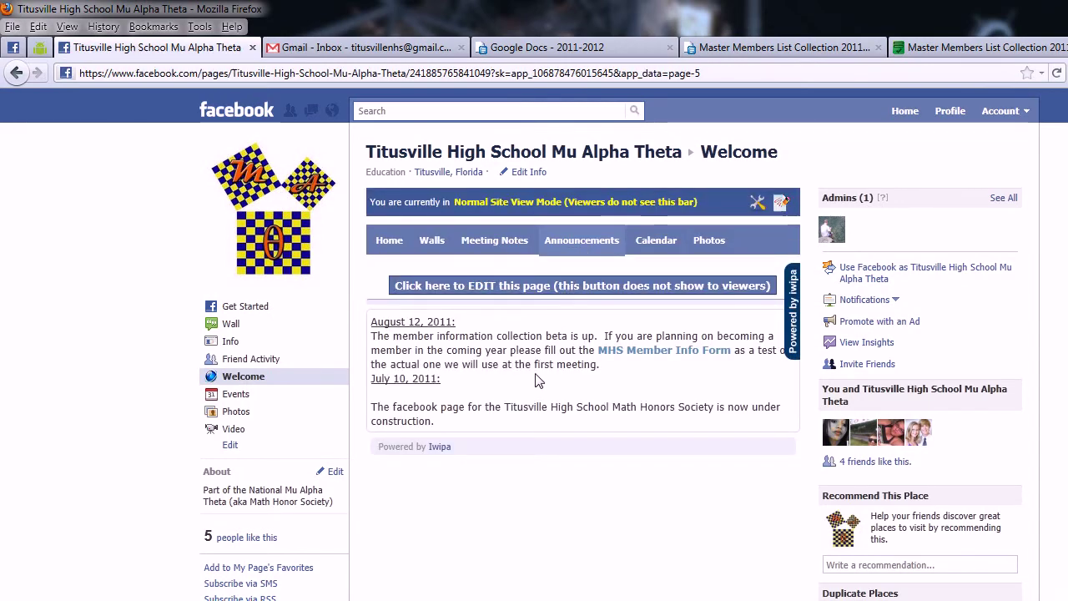
pyautogui.moveTo(600, 365); pyautogui.dragTo(385, 336)
pyautogui.rightClick(417, 338)
pyautogui.click(432, 349)
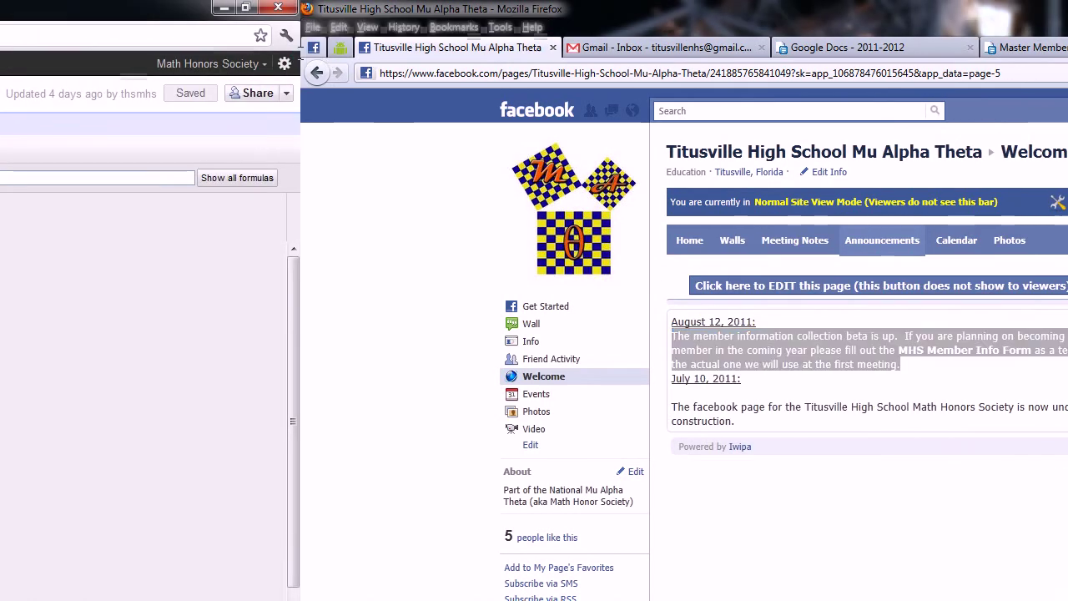
# Step: Open the National Honor Society page's Announcements in the Iwipa editor
pyautogui.click(552, 47)
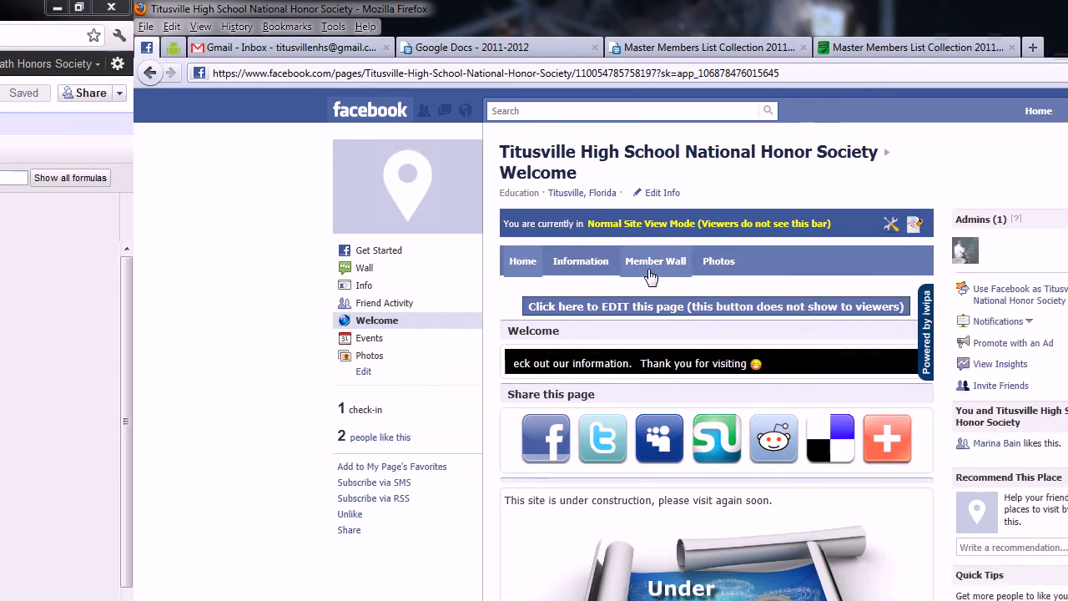
pyautogui.moveTo(740, 264)
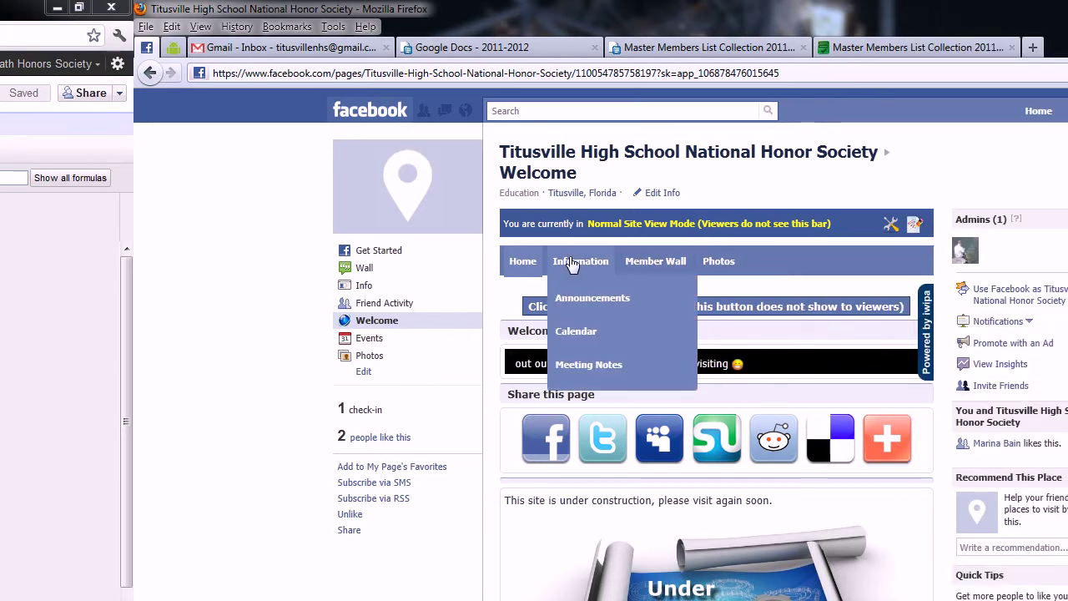
pyautogui.click(583, 299)
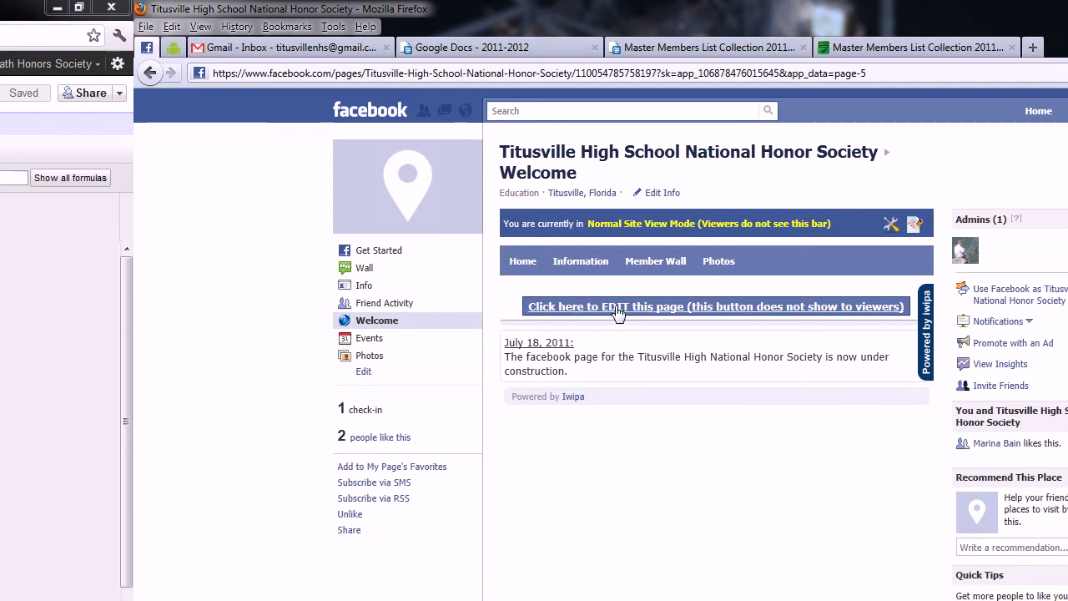
pyautogui.click(615, 307)
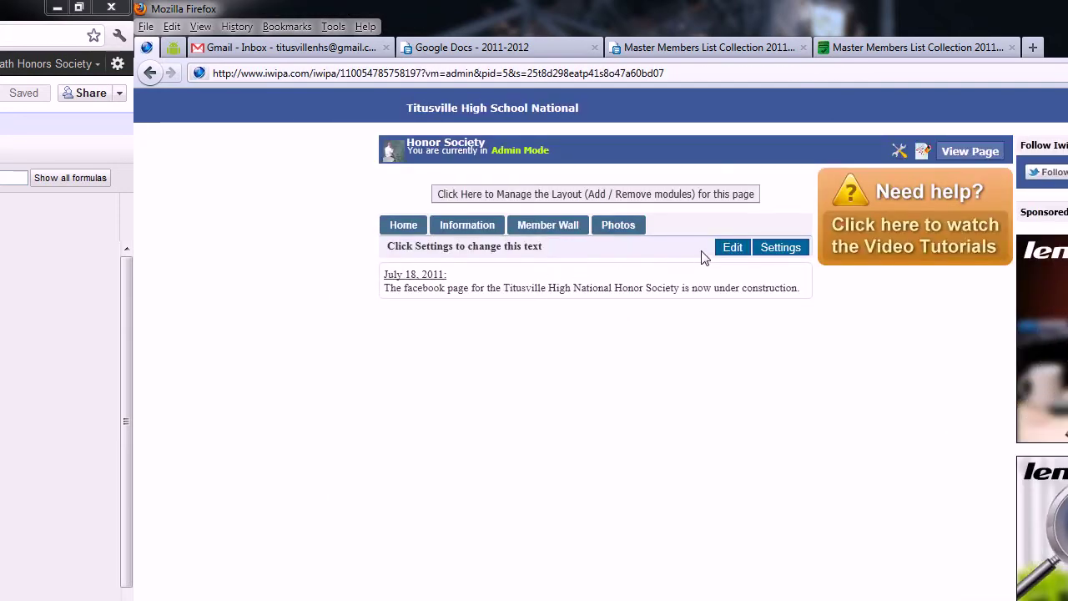
# Step: Insert an underlined 'August 16, 2011' date line above the July 18 entry
pyautogui.click(766, 247)
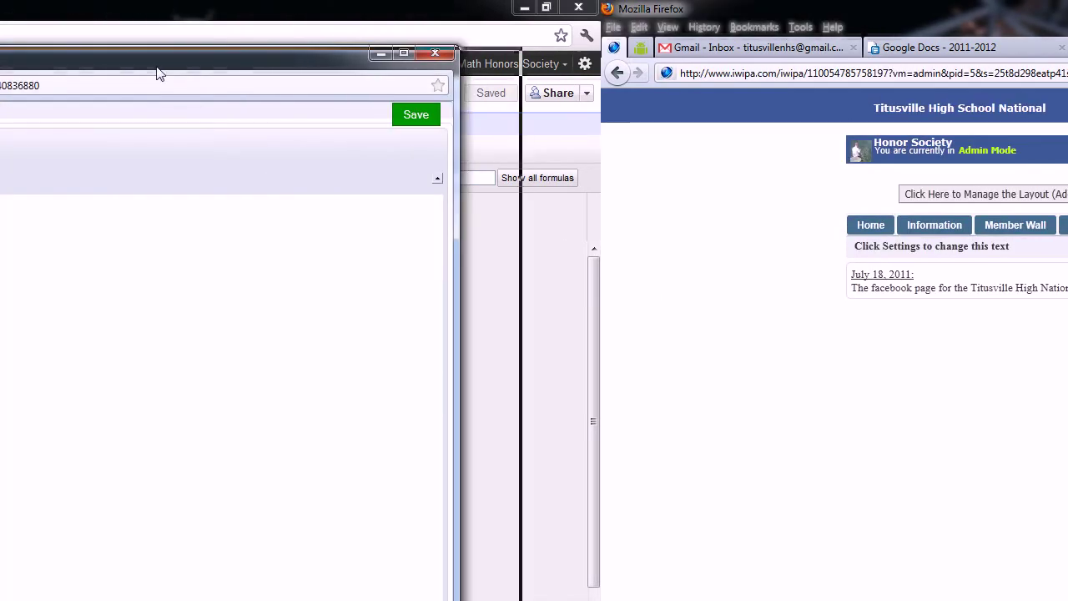
pyautogui.moveTo(153, 64); pyautogui.dragTo(966, 96)
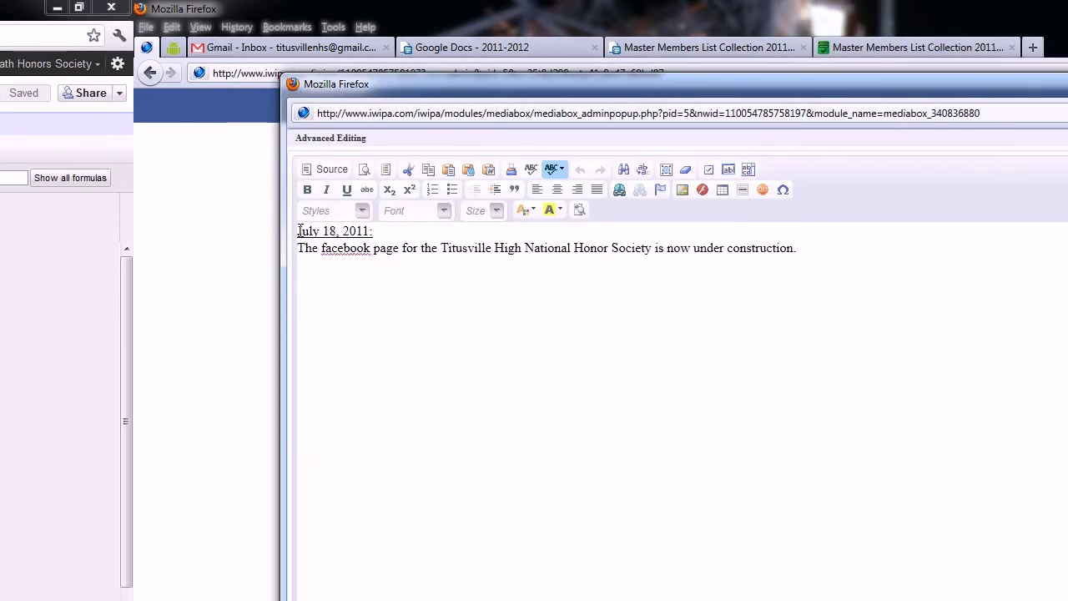
pyautogui.click(299, 235)
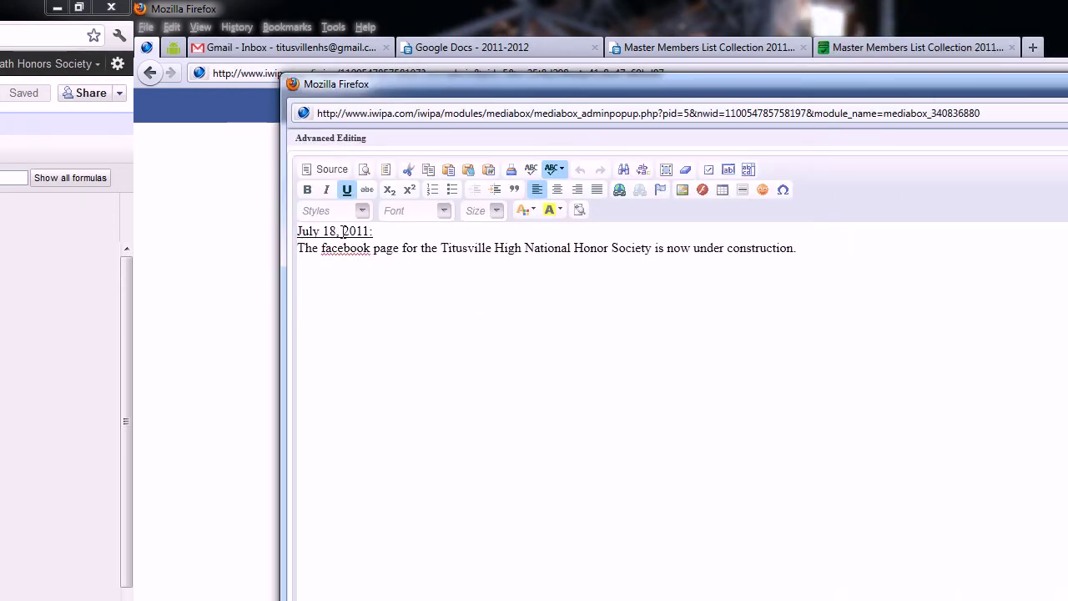
pyautogui.press('Return')
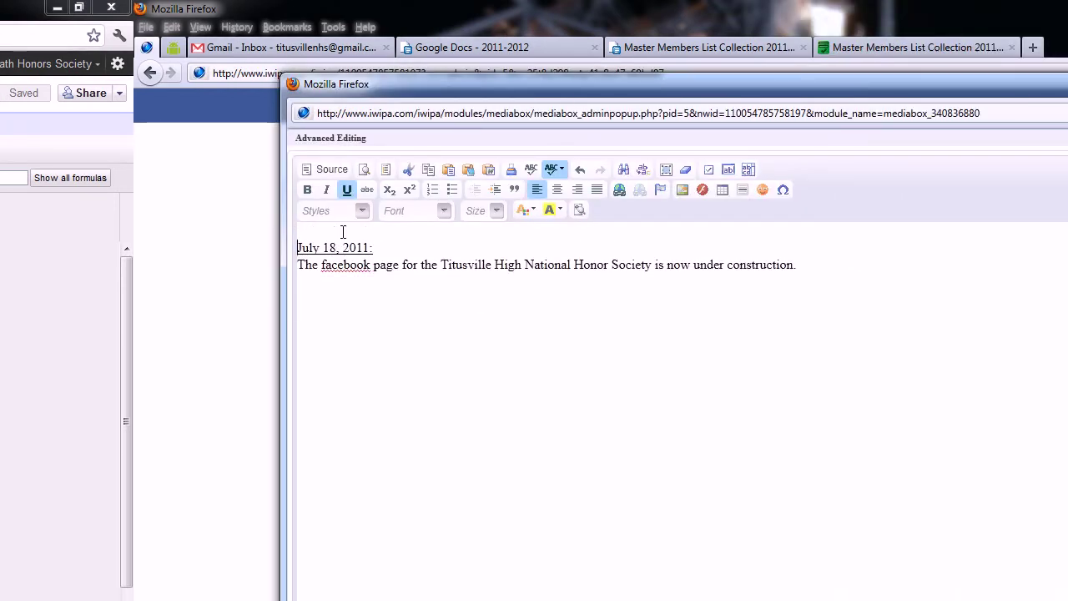
pyautogui.press('Return')
pyautogui.click(343, 231)
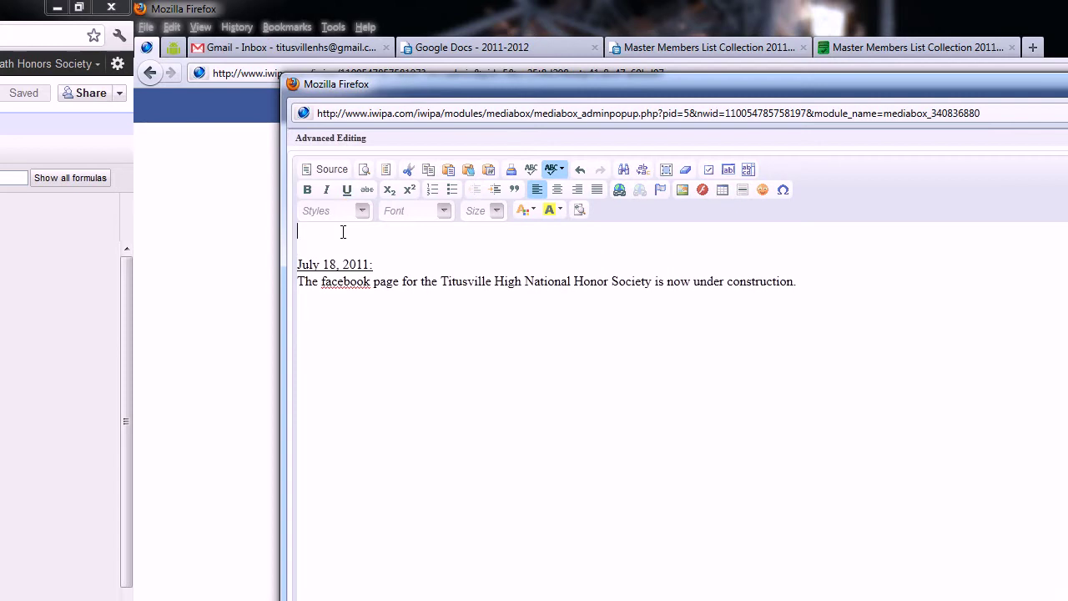
pyautogui.write('August 16, 2011:')
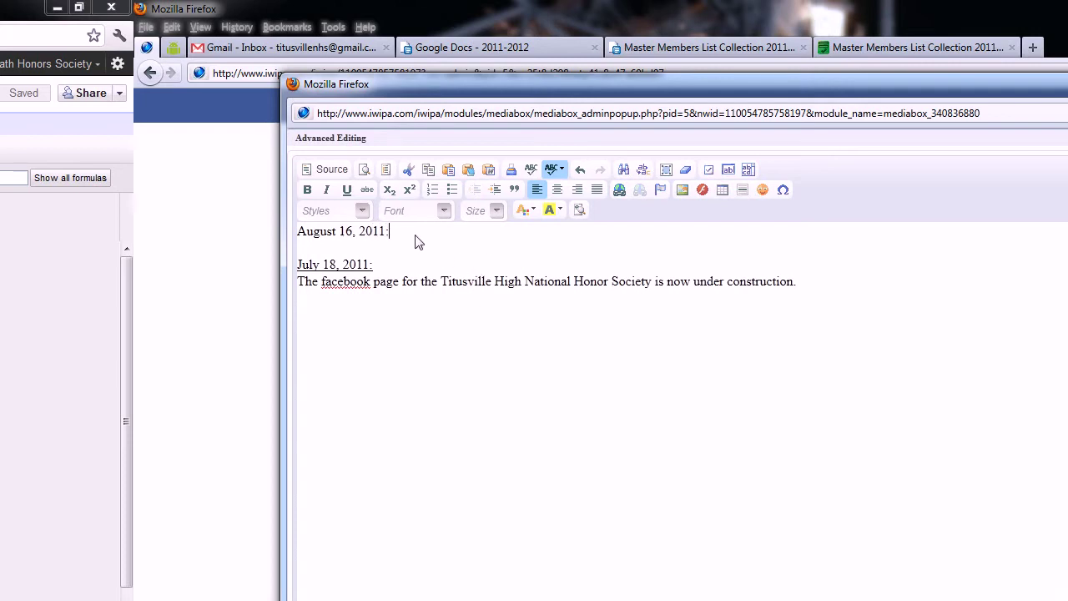
pyautogui.moveTo(409, 237); pyautogui.dragTo(292, 234)
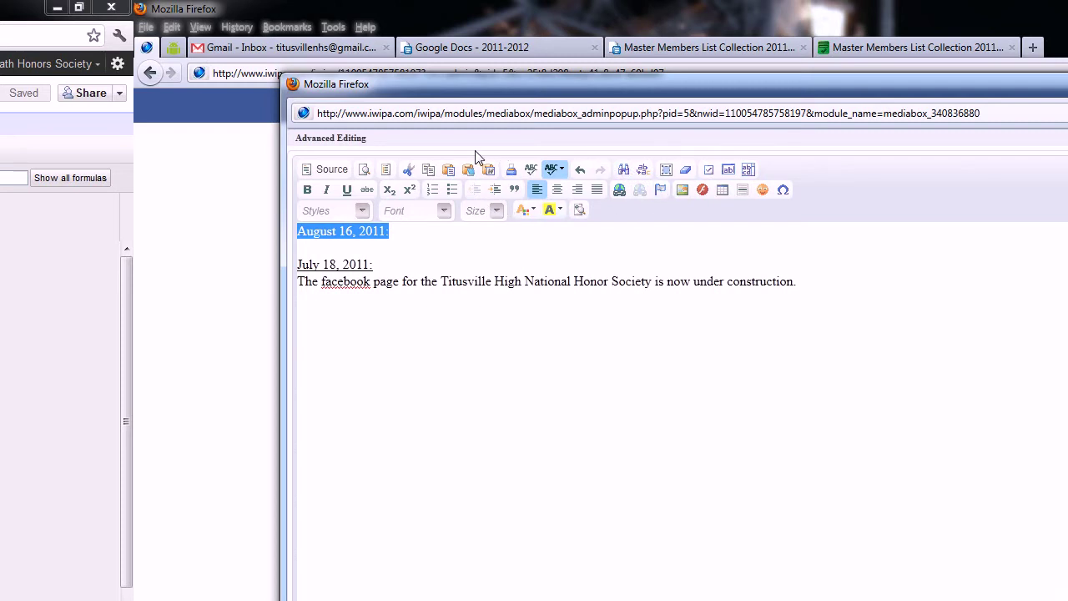
pyautogui.click(348, 190)
pyautogui.click(397, 236)
# Step: Paste the member information paragraph beneath it and delete its form link text
pyautogui.press('Return')
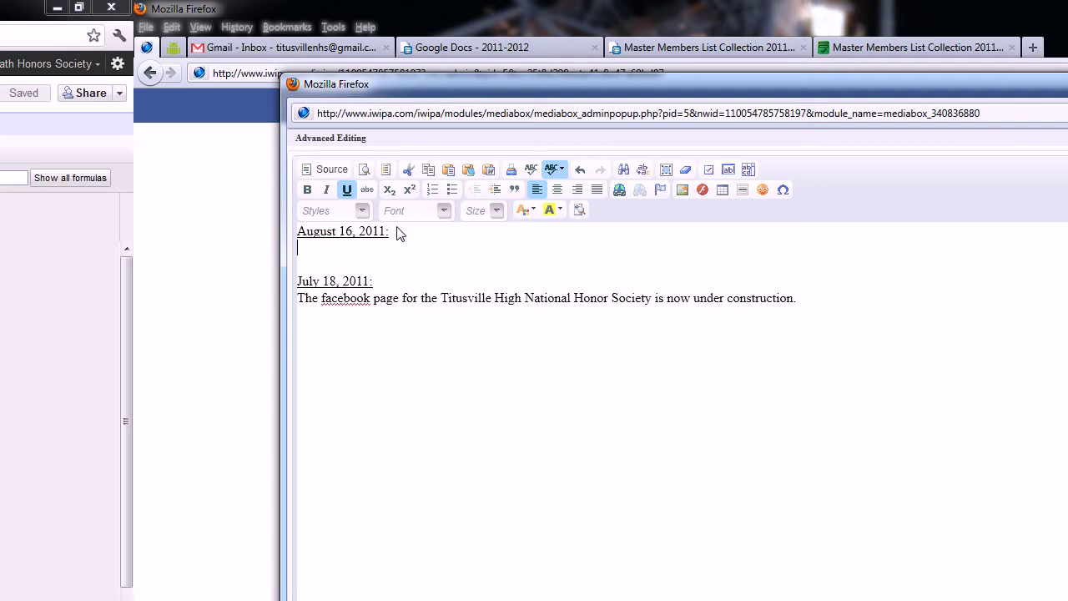
pyautogui.click(346, 189)
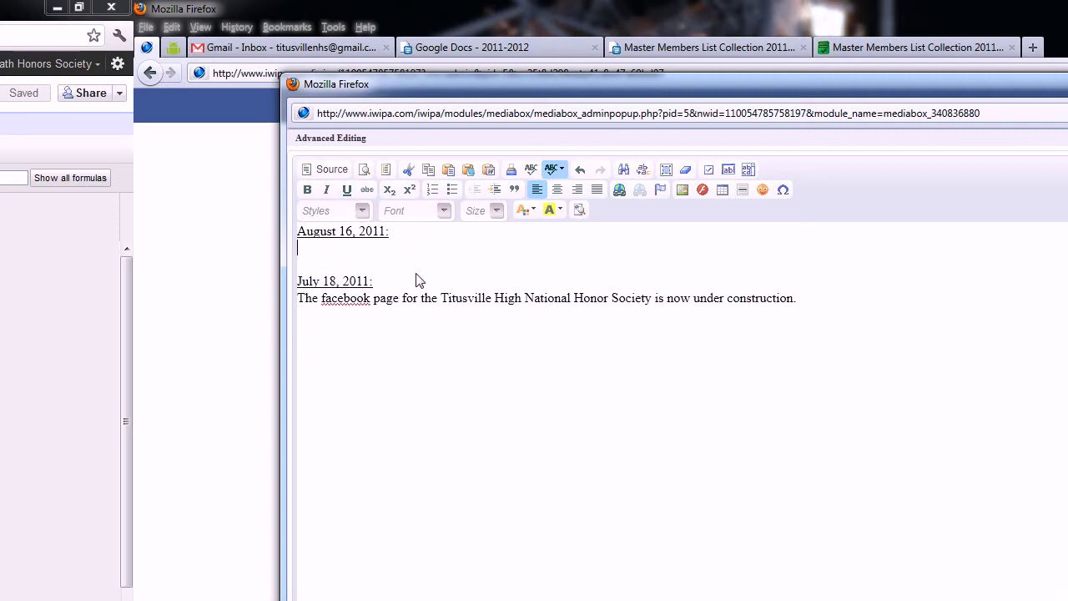
pyautogui.hotkey('ctrl', 'v')
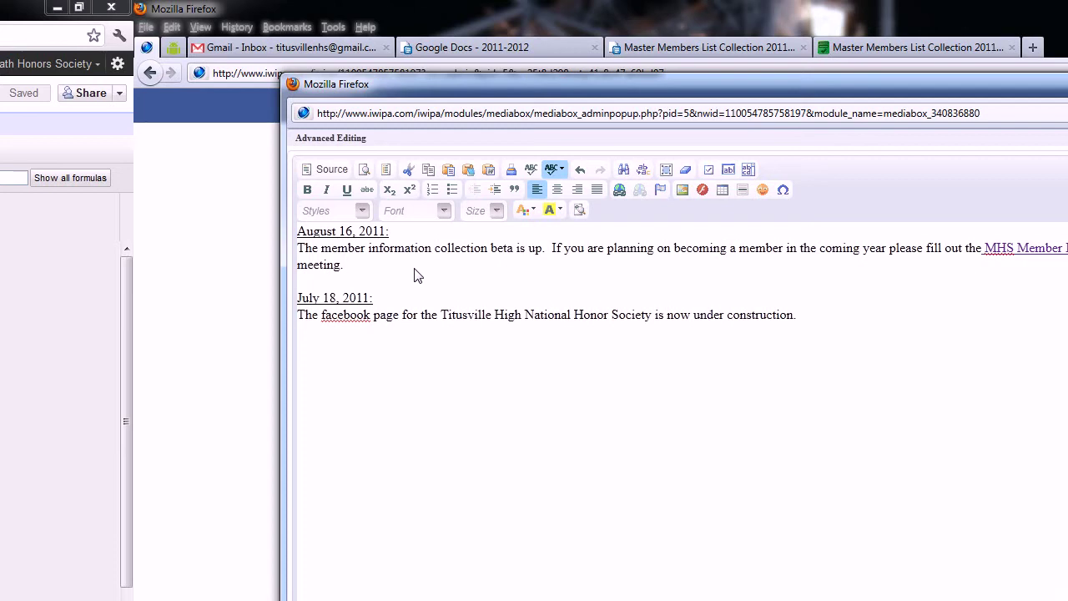
pyautogui.click(750, 248)
pyautogui.press('Delete')
pyautogui.press('Delete')
pyautogui.press('Delete')
pyautogui.press('Delete')
pyautogui.press('Delete')
pyautogui.press('Delete')
pyautogui.press('Delete')
pyautogui.press('Delete')
pyautogui.press('Delete')
pyautogui.press('Delete')
pyautogui.press('Delete')
pyautogui.press('Delete')
pyautogui.press('Delete')
pyautogui.press('Delete')
pyautogui.press('Delete')
pyautogui.press('Delete')
pyautogui.press('Delete')
pyautogui.press('Delete')
pyautogui.press('Delete')
pyautogui.press('Delete')
pyautogui.press('BackSpace')
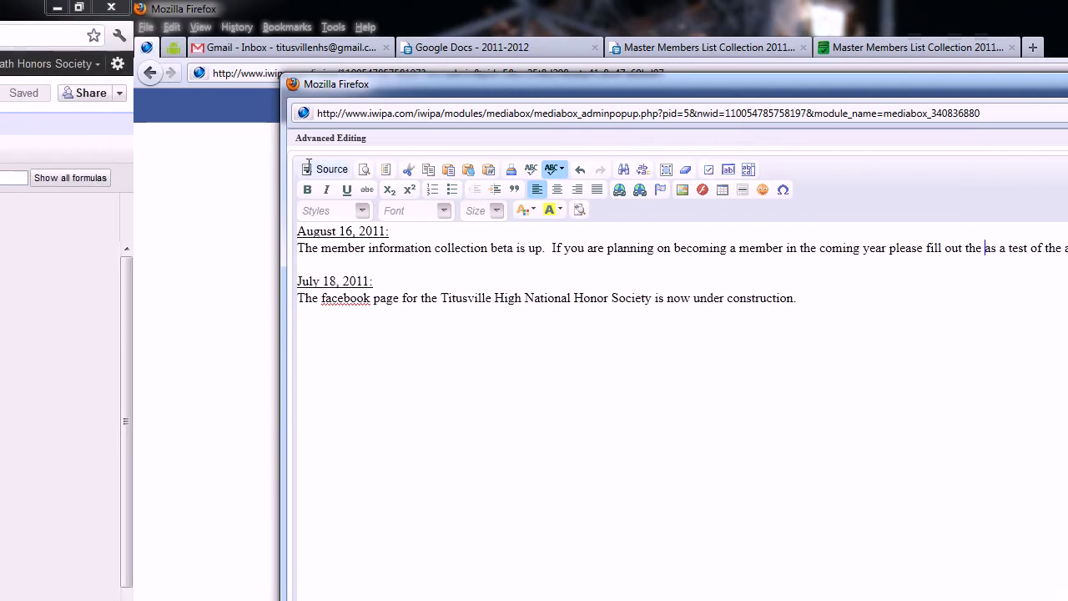
# Step: Remove the leftover empty link markup in HTML source view
pyautogui.click(119, 170)
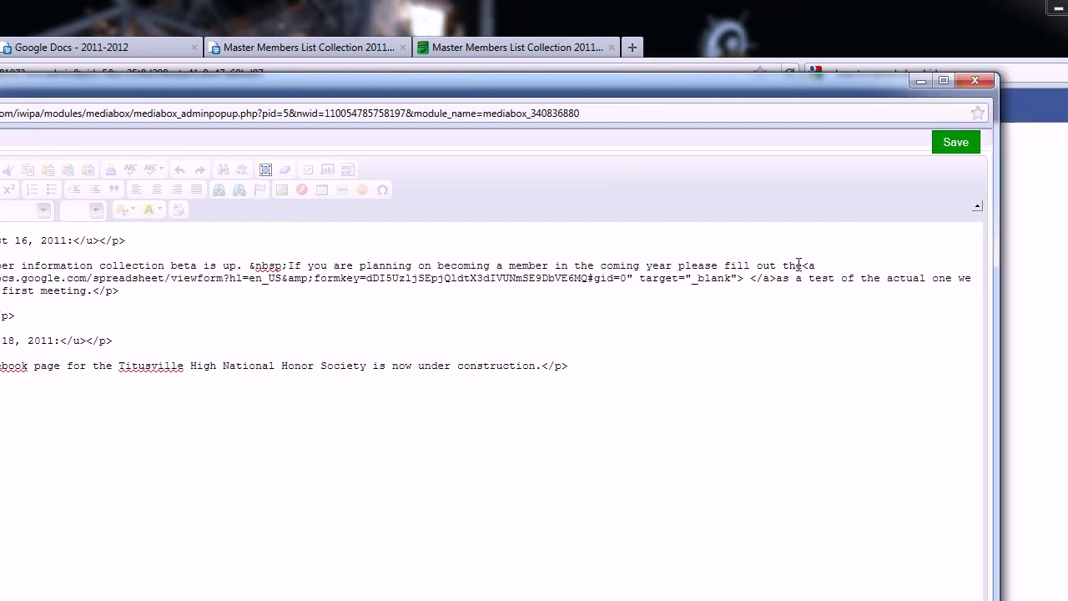
pyautogui.moveTo(770, 266); pyautogui.dragTo(743, 282)
pyautogui.press('Delete')
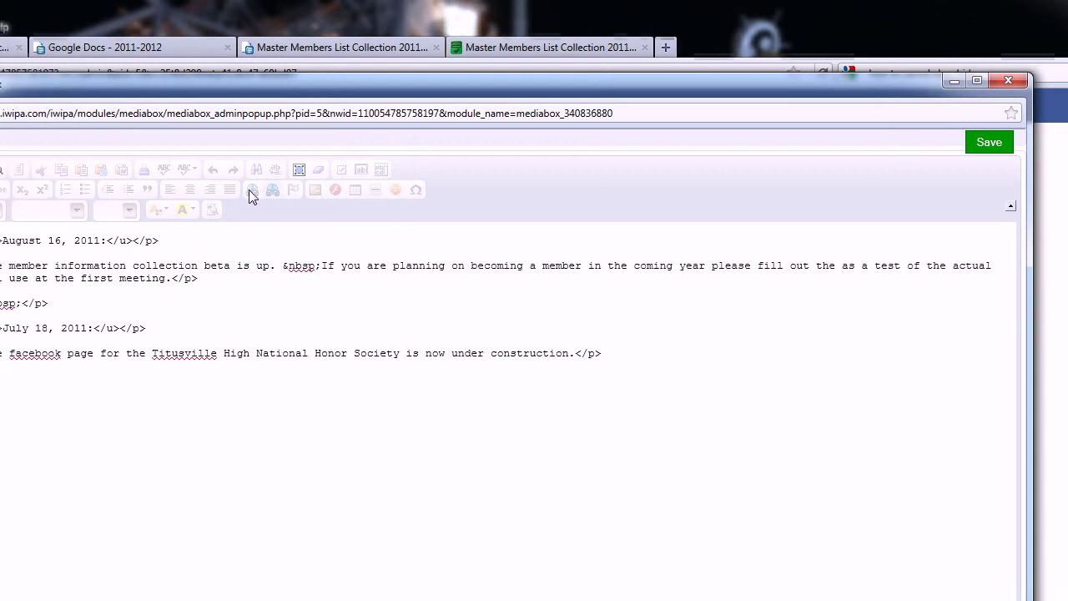
# Step: Back in formatted view, type 'NHS Member Info Form' after 'please fill out the'
pyautogui.click(282, 172)
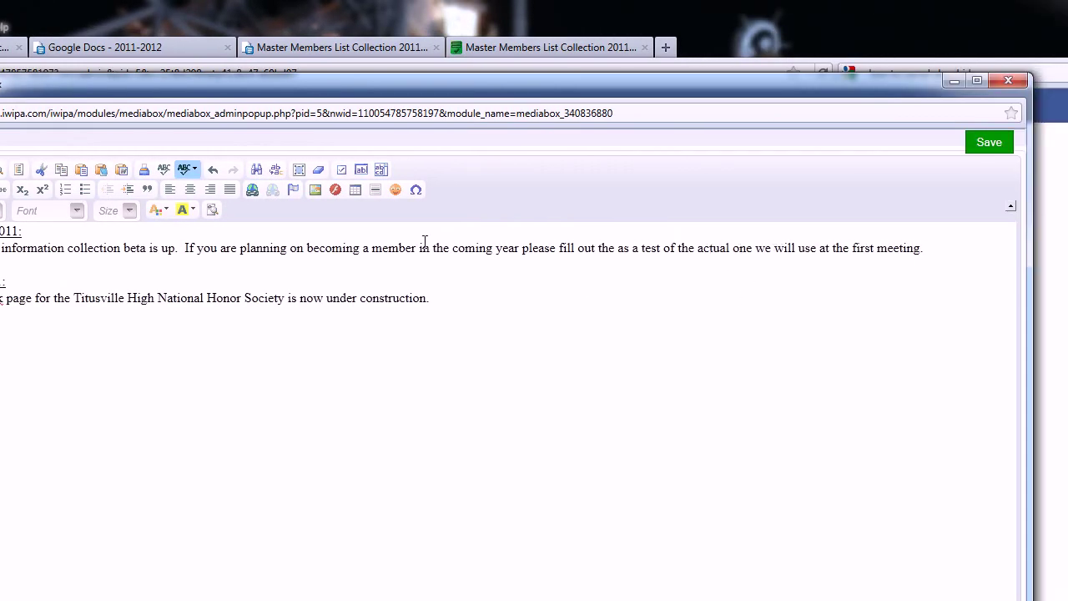
pyautogui.click(615, 250)
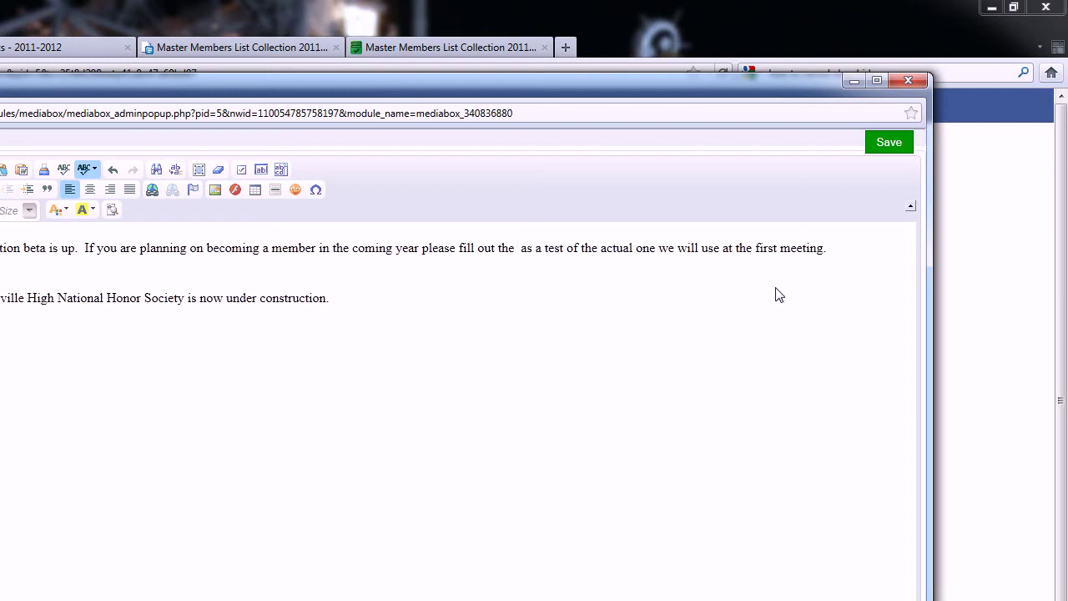
pyautogui.write('NHS')
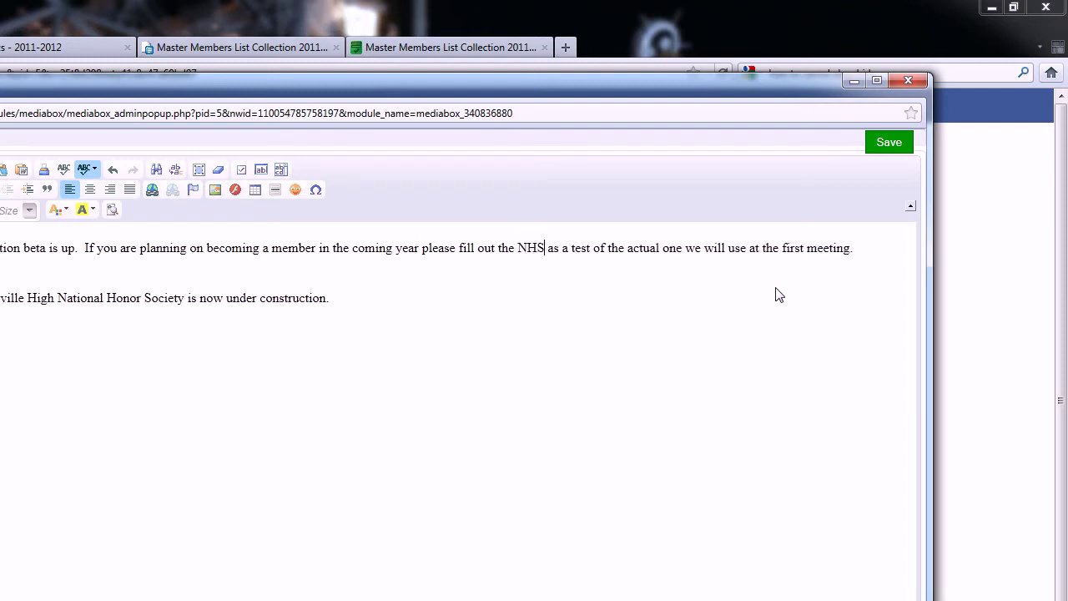
pyautogui.write(' Memb')
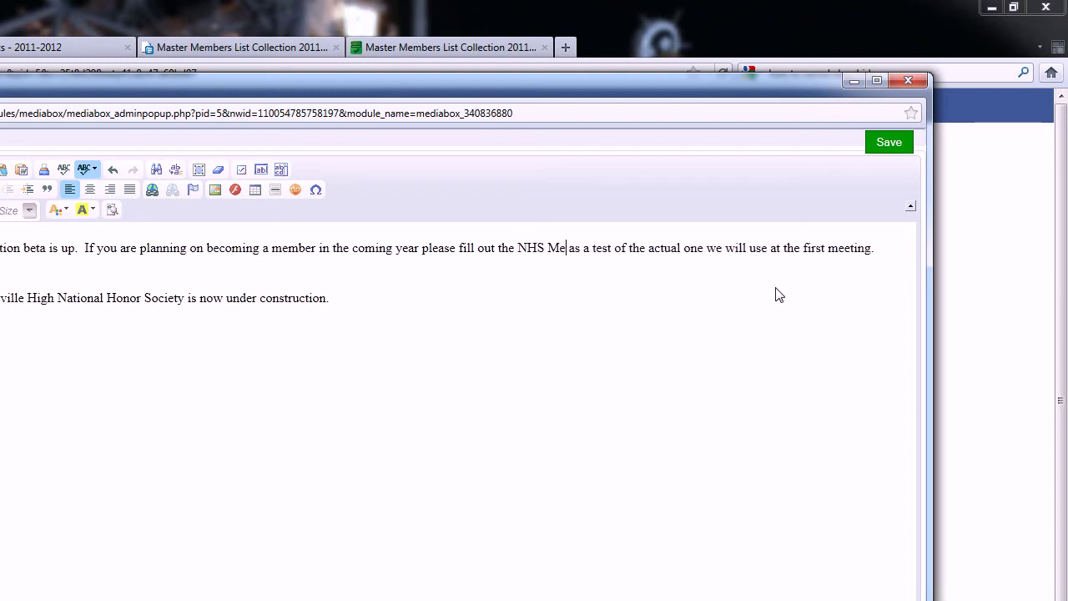
pyautogui.write('er Info ')
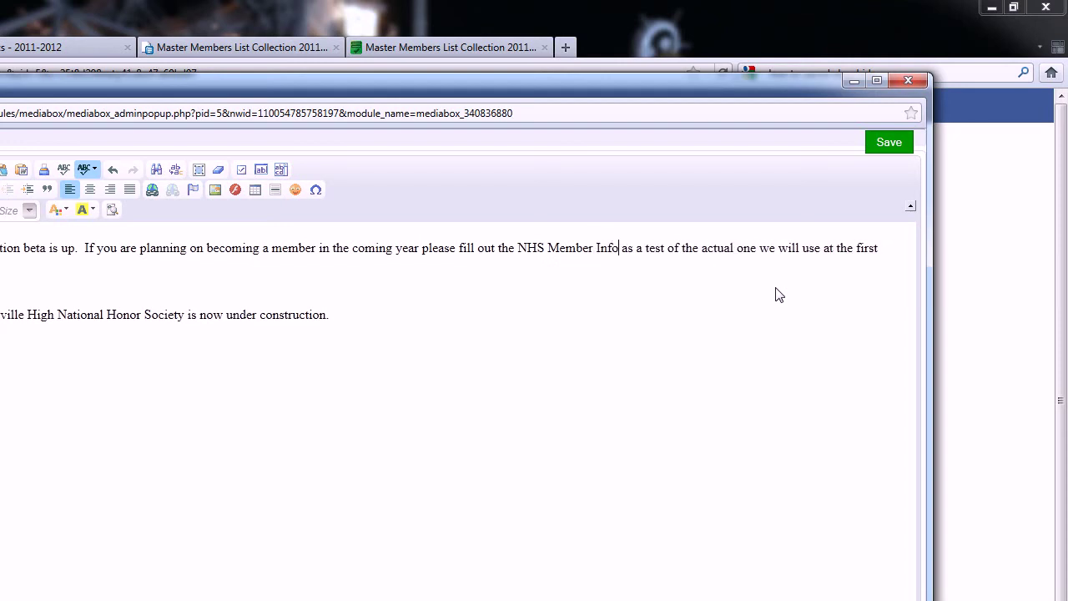
pyautogui.write('Form')
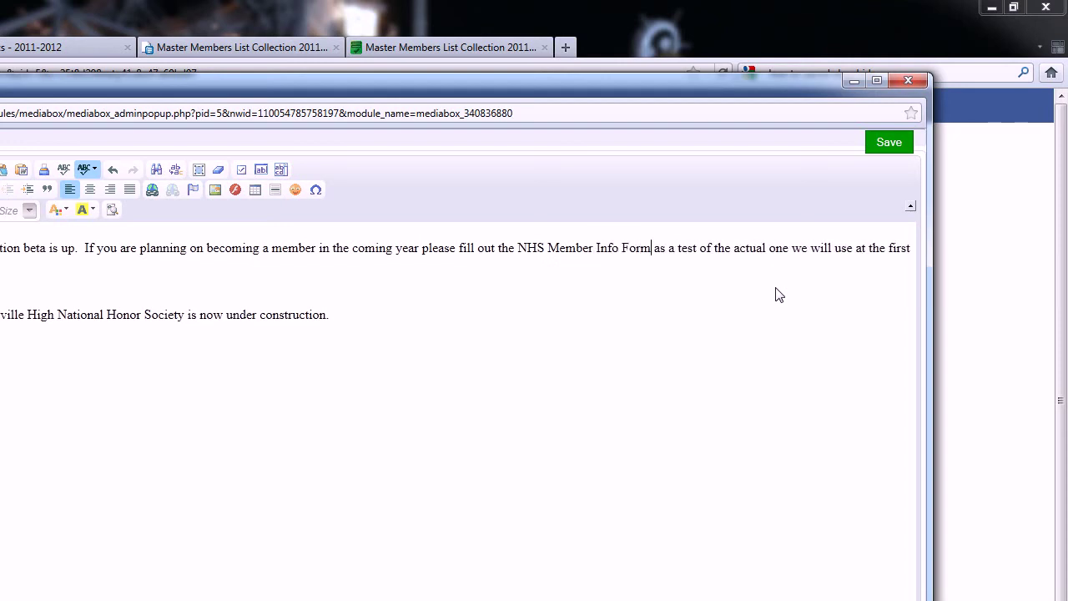
# Step: Select 'NHS Member Info Form', open its link settings, and clear the wrongly pasted URL
pyautogui.moveTo(517, 248); pyautogui.dragTo(619, 248)
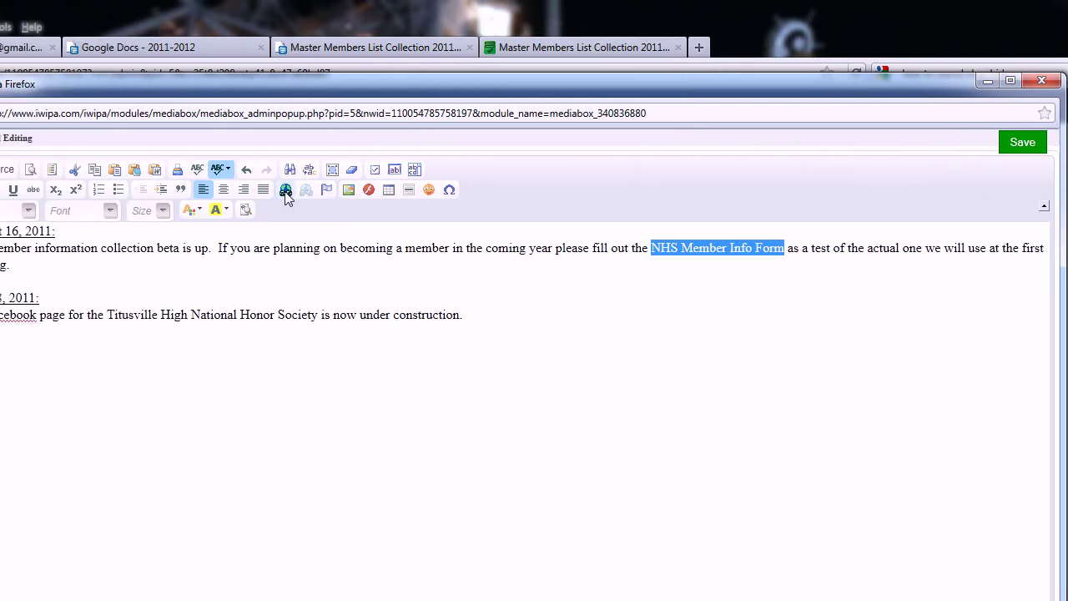
pyautogui.click(285, 190)
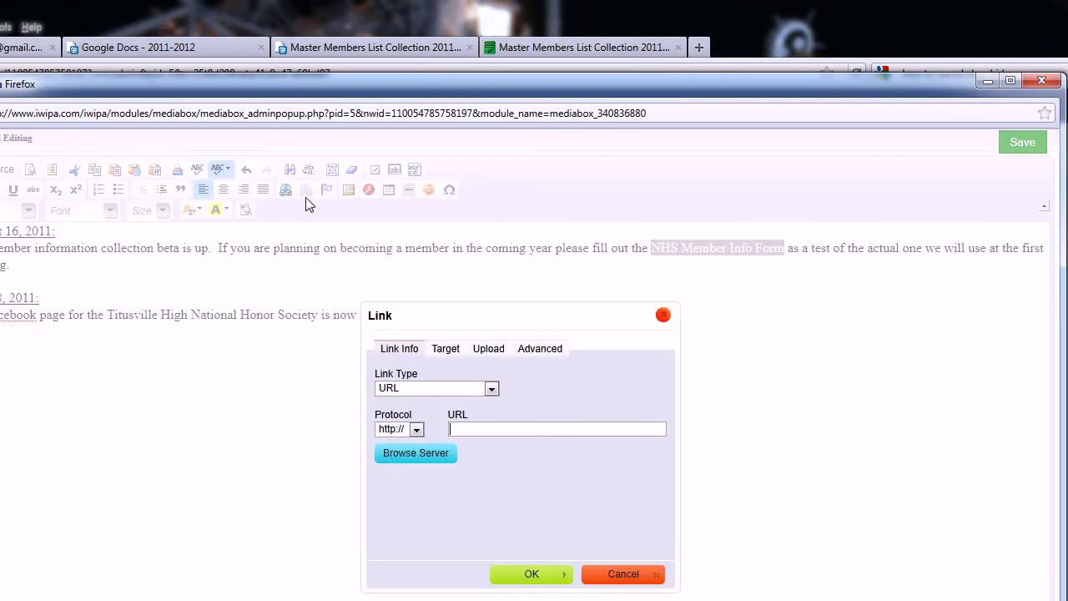
pyautogui.rightClick(475, 430)
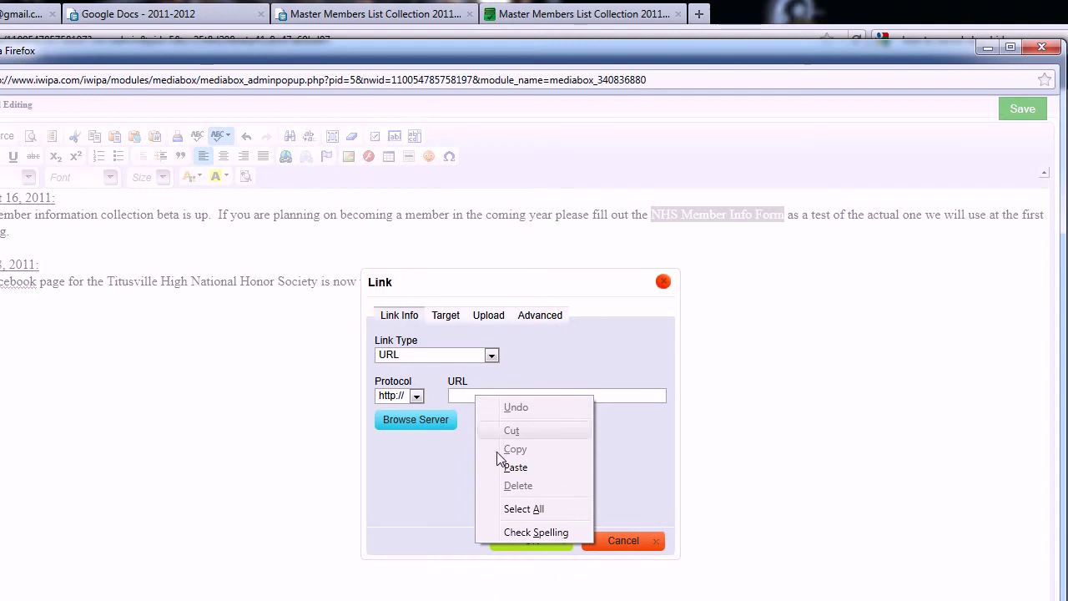
pyautogui.click(514, 467)
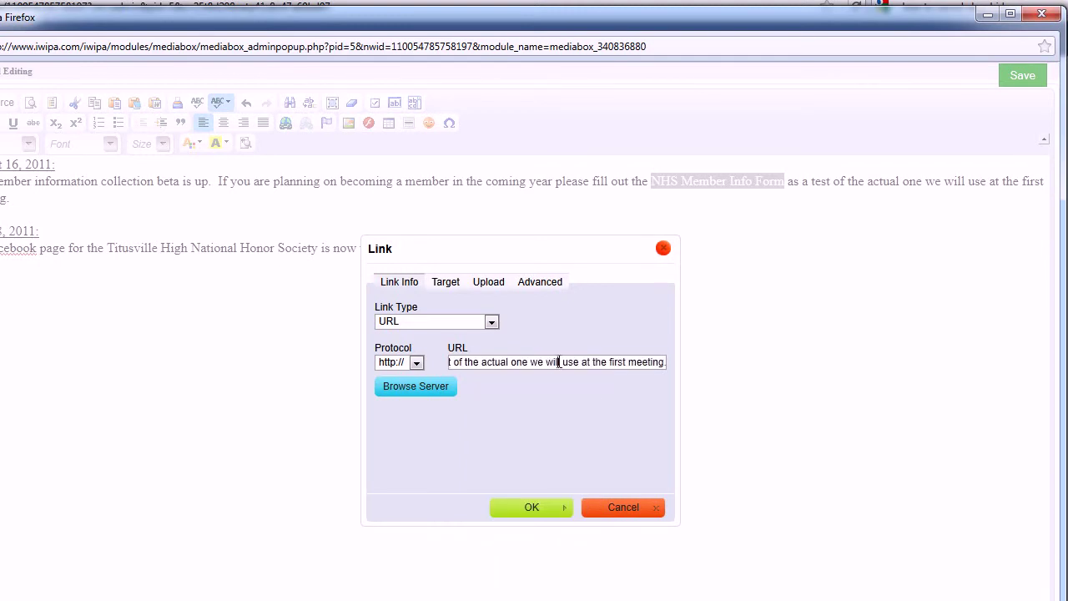
pyautogui.hotkey('ctrl', 'a')
pyautogui.press('Delete')
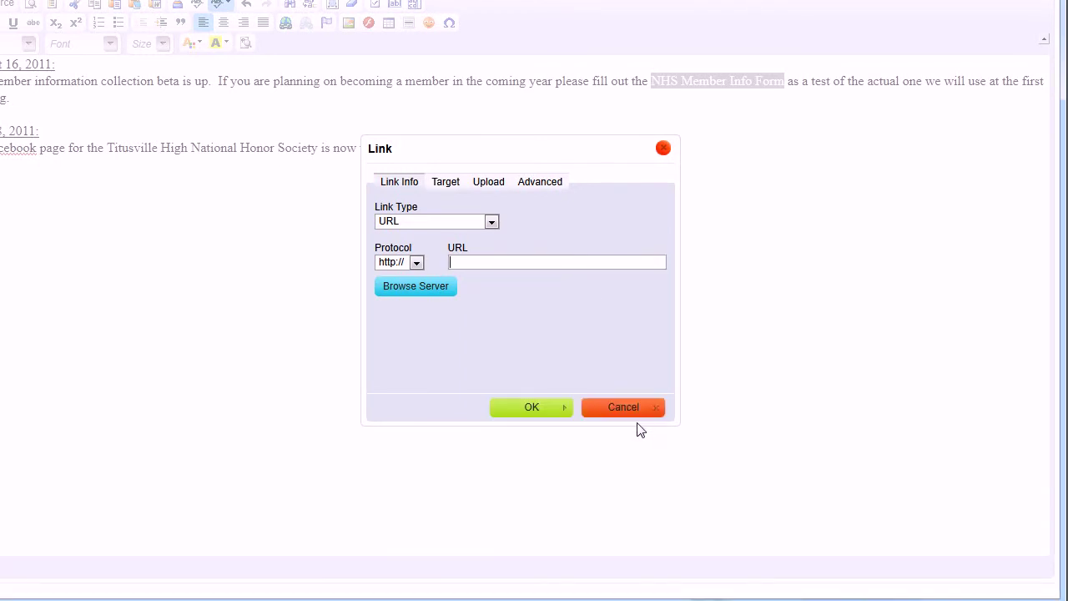
# Step: Cancel the link dialog and copy the Google form's web address from its tab
pyautogui.click(628, 407)
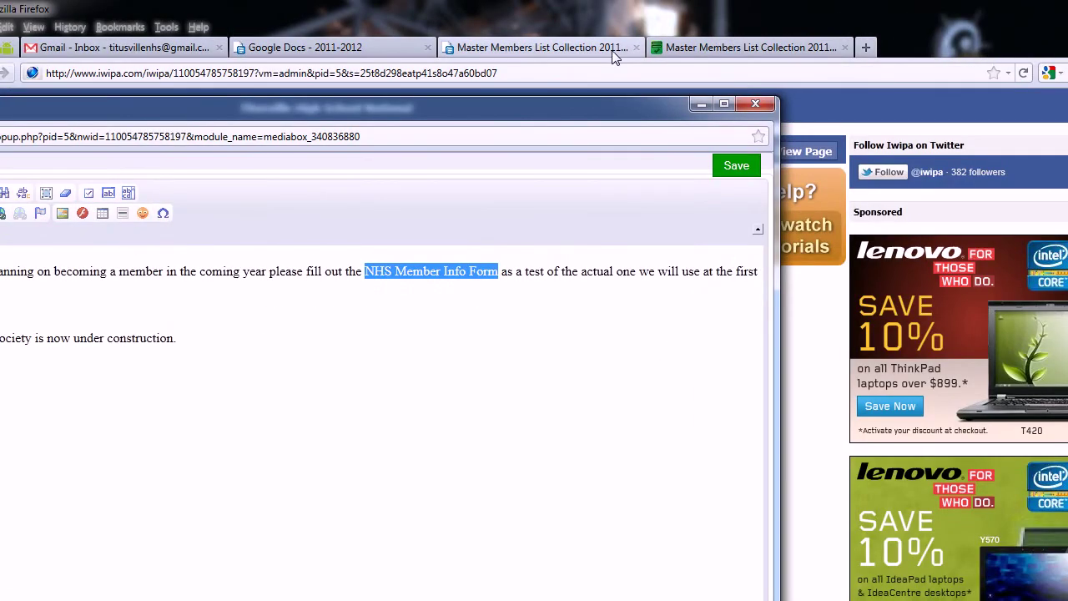
pyautogui.click(446, 53)
pyautogui.click(543, 47)
pyautogui.rightClick(339, 74)
pyautogui.click(545, 128)
pyautogui.click(179, 126)
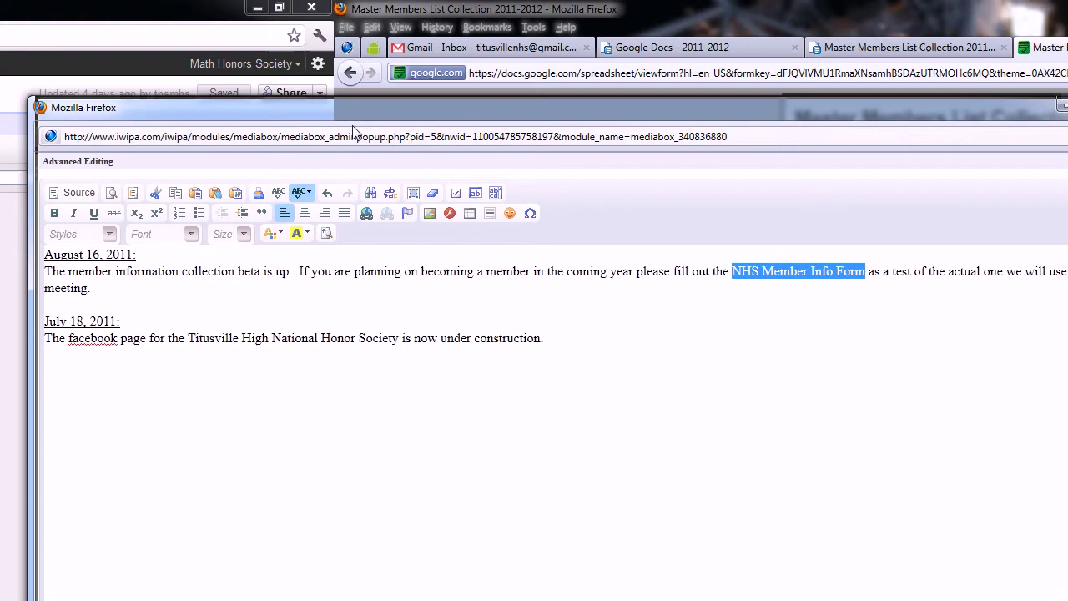
pyautogui.moveTo(354, 131); pyautogui.dragTo(883, 153)
# Step: Link the phrase to the pasted form address with target New Window (_blank)
pyautogui.click(897, 234)
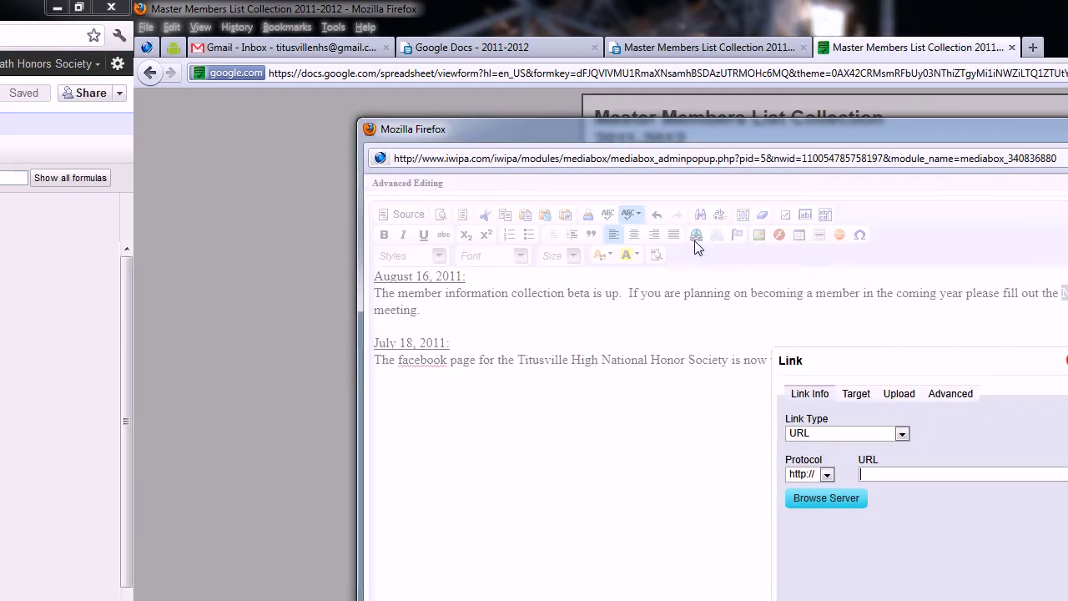
pyautogui.rightClick(925, 476)
pyautogui.click(959, 547)
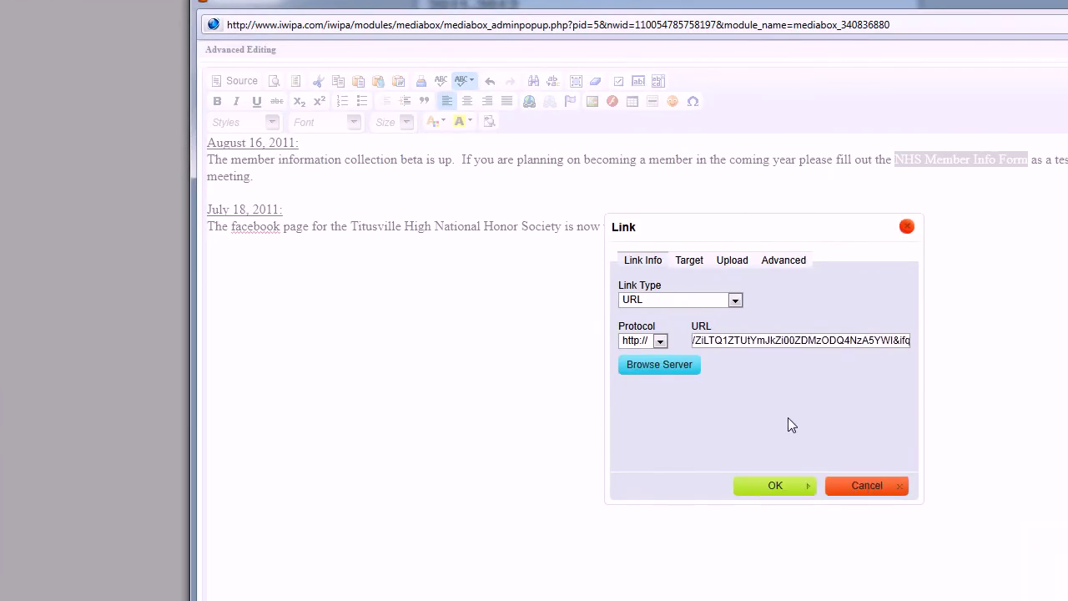
pyautogui.click(687, 263)
pyautogui.click(698, 301)
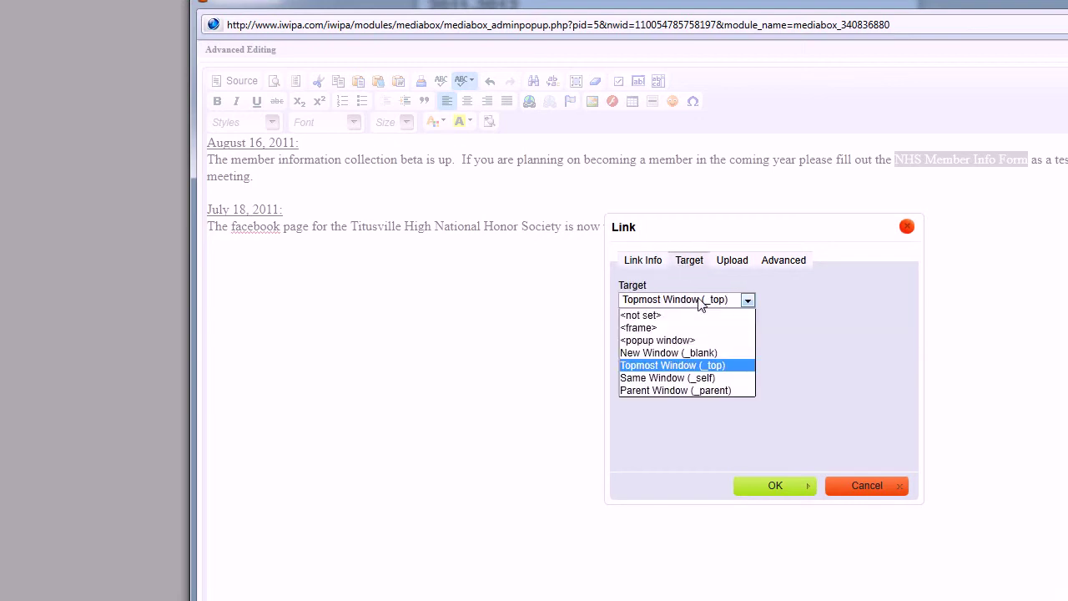
pyautogui.click(695, 351)
pyautogui.click(707, 303)
pyautogui.click(707, 306)
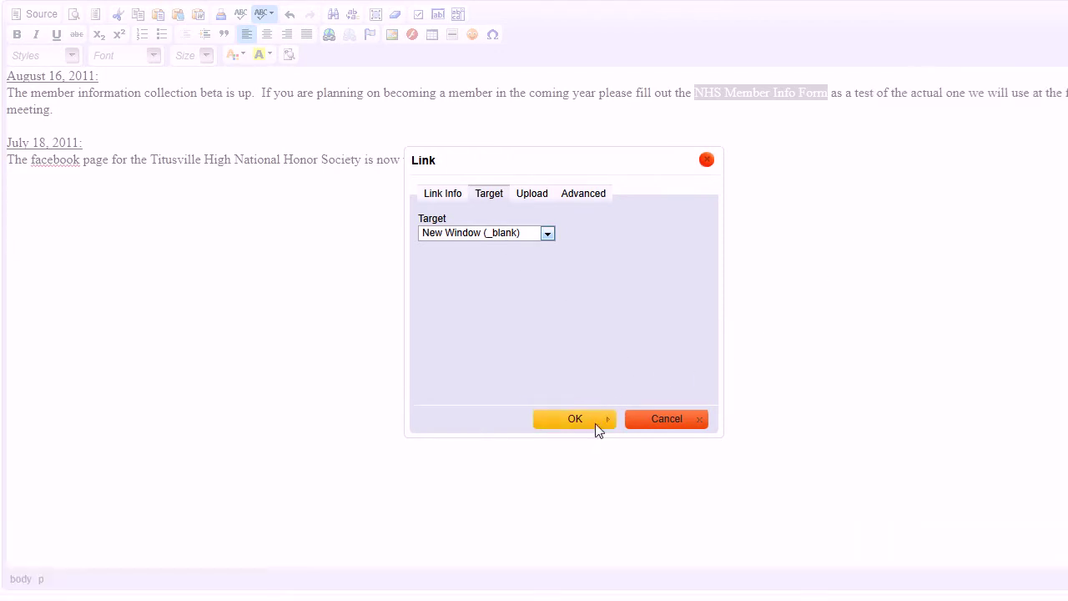
pyautogui.click(588, 422)
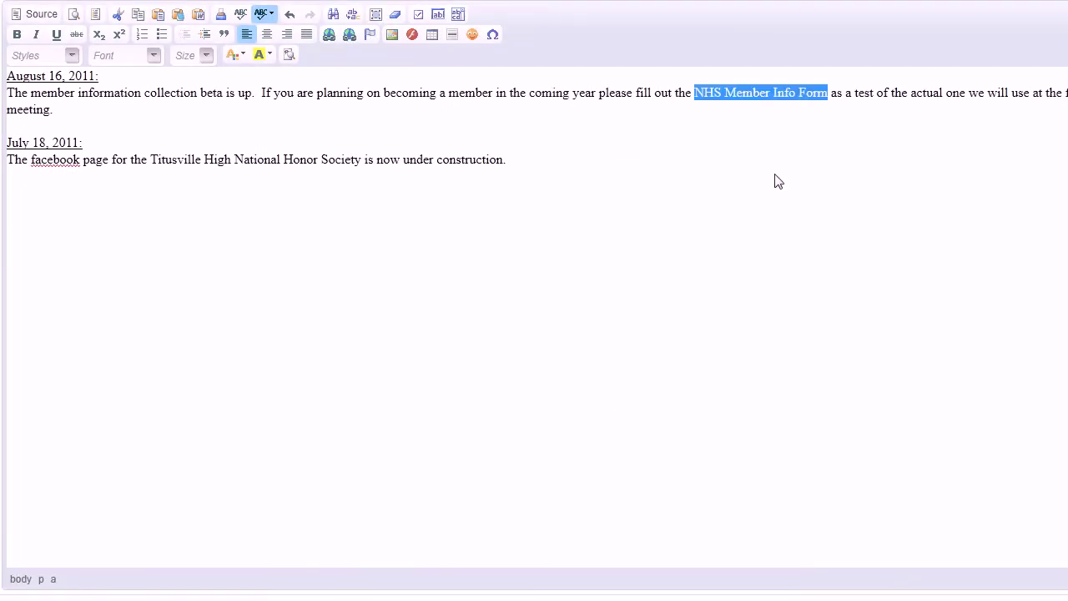
pyautogui.click(792, 142)
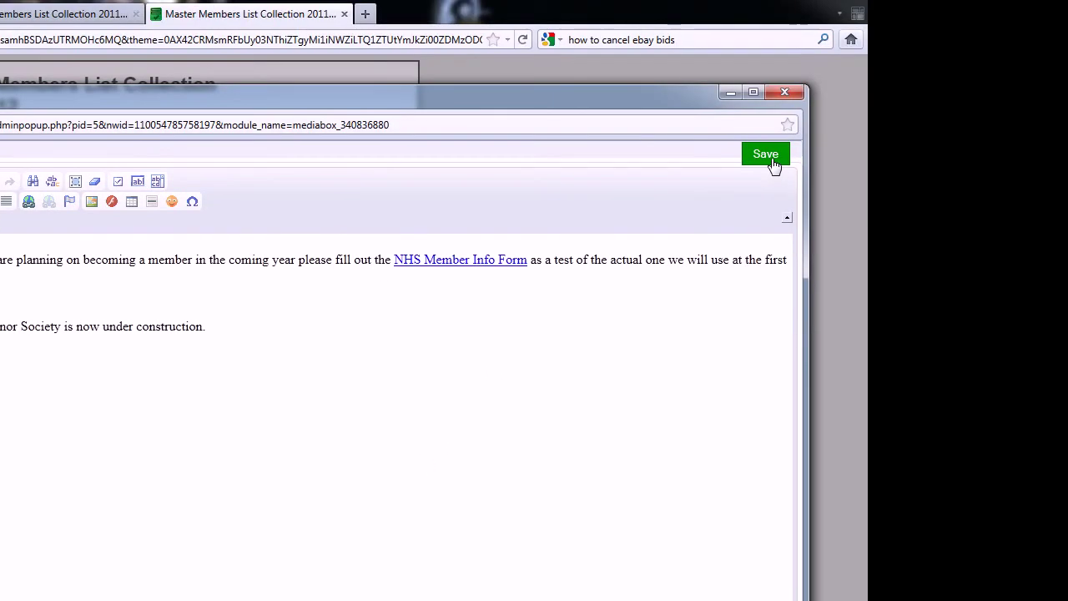
# Step: Save the edited announcement, close the form tab, and return to the Iwipa page
pyautogui.click(1035, 58)
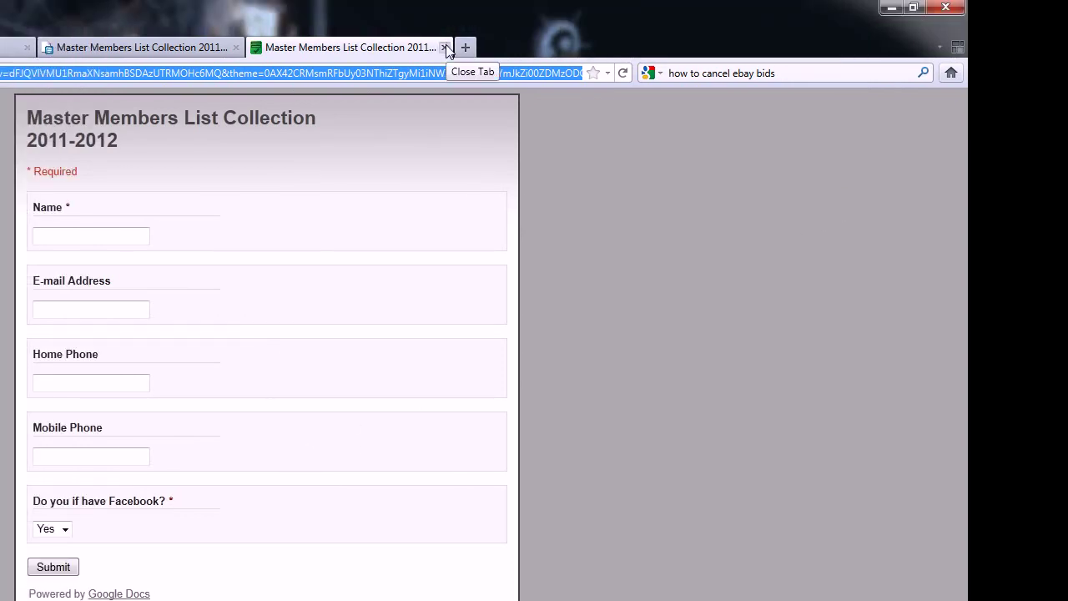
pyautogui.click(445, 48)
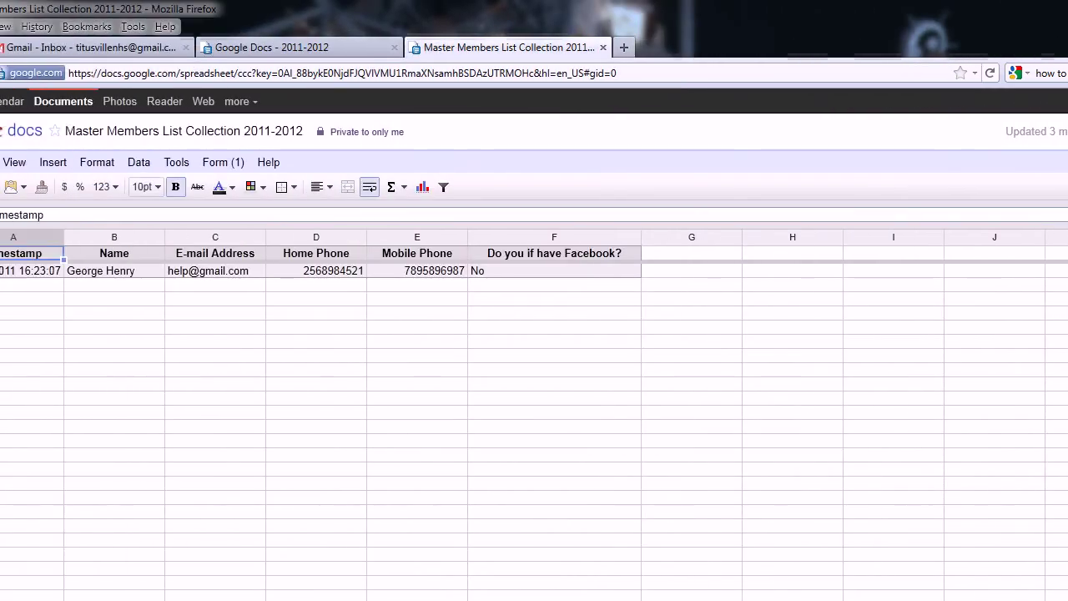
pyautogui.click(281, 47)
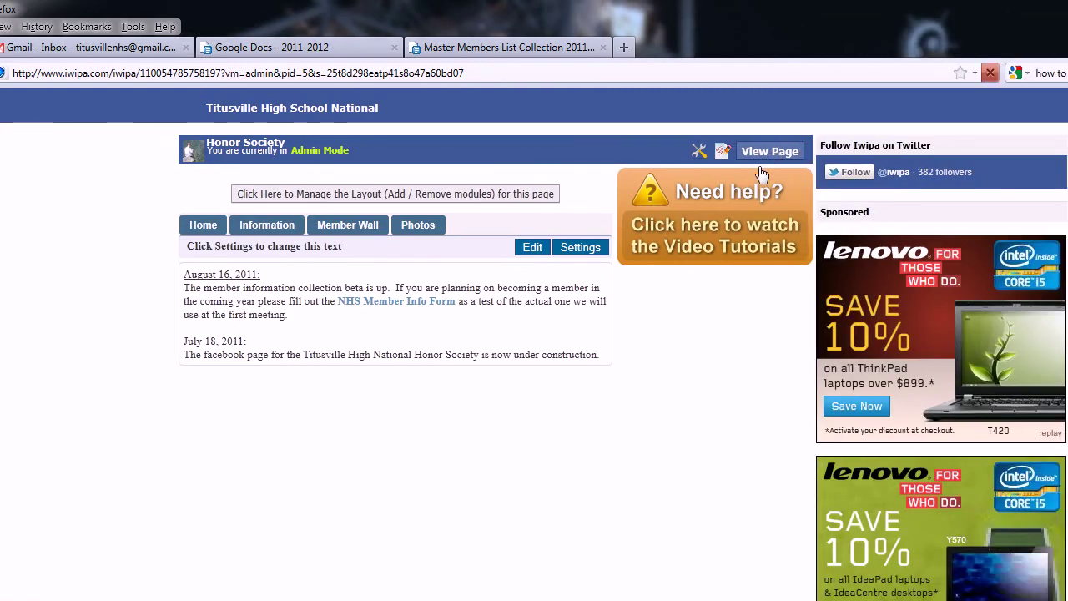
# Step: View the page's Announcements and follow the NHS Member Info Form link
pyautogui.click(760, 165)
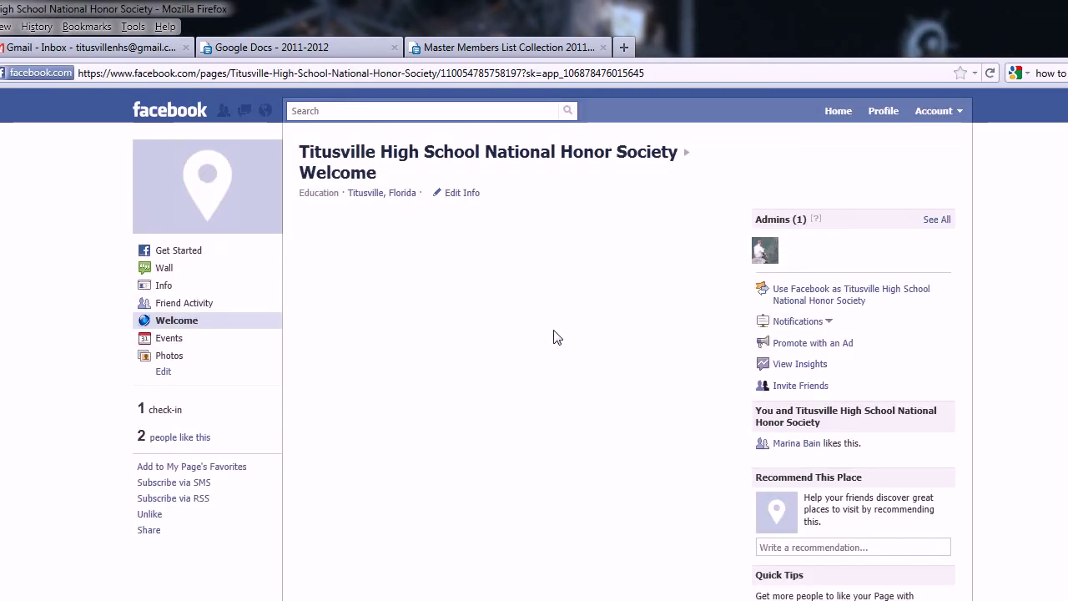
pyautogui.moveTo(379, 260)
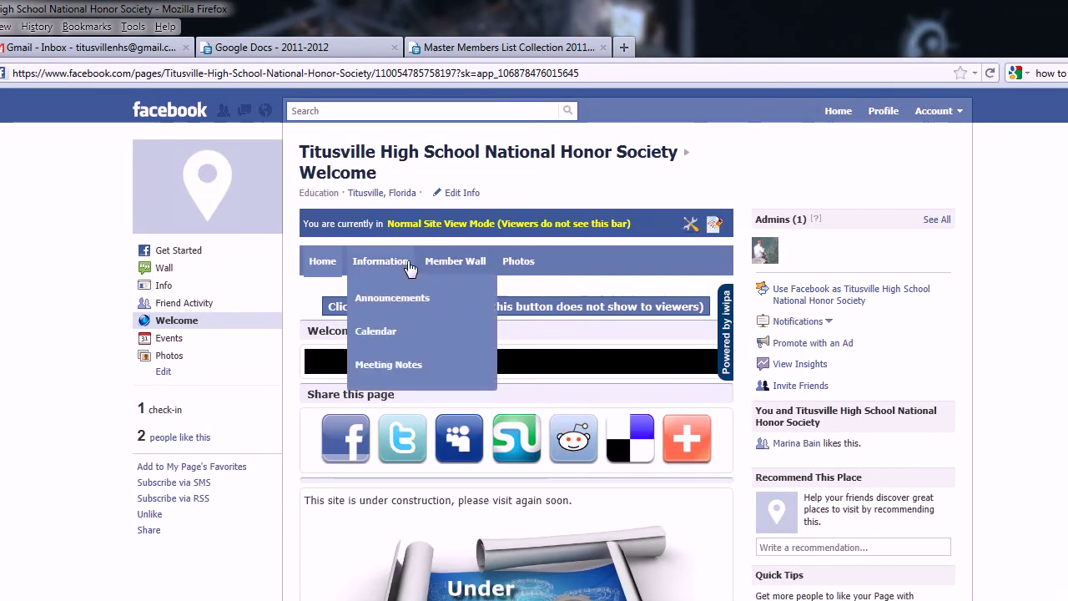
pyautogui.click(394, 298)
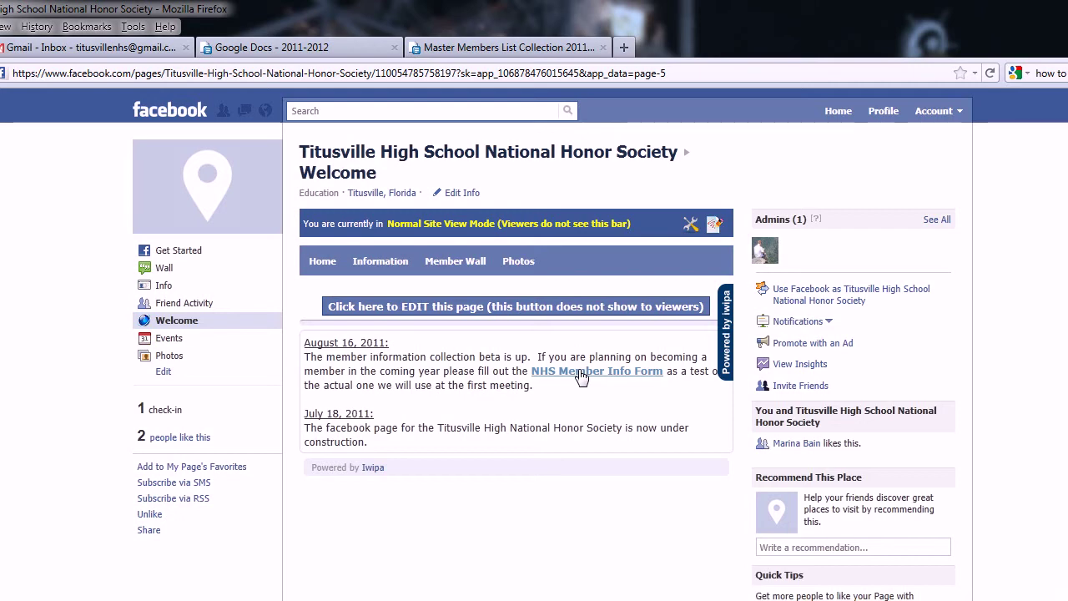
pyautogui.click(582, 377)
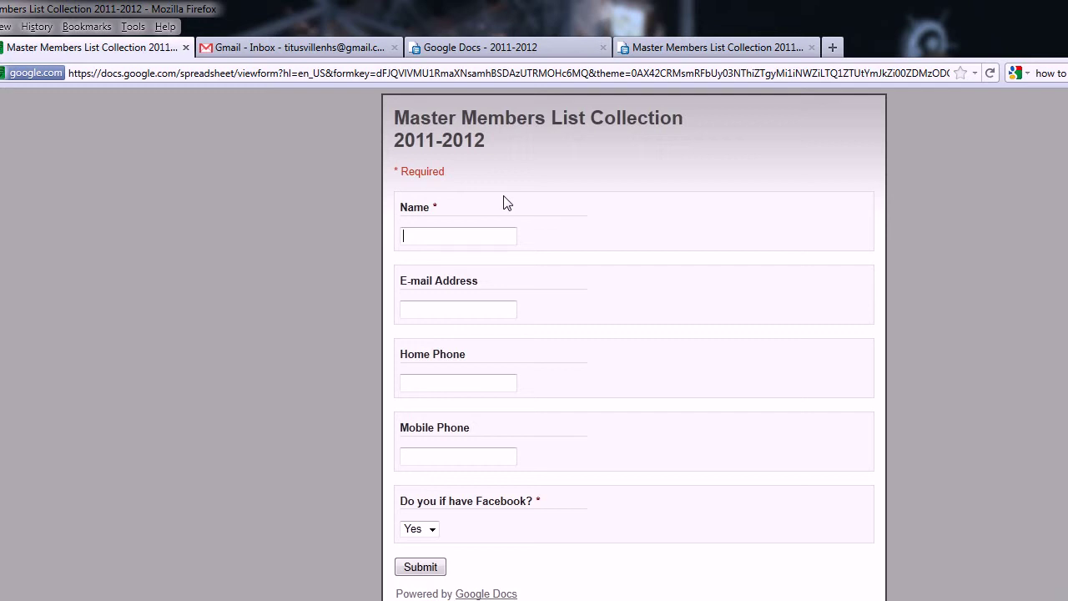
# Step: Fill in a test response with a name, e-mail address, home phone and mobile phone
pyautogui.click(511, 231)
pyautogui.press('Tab')
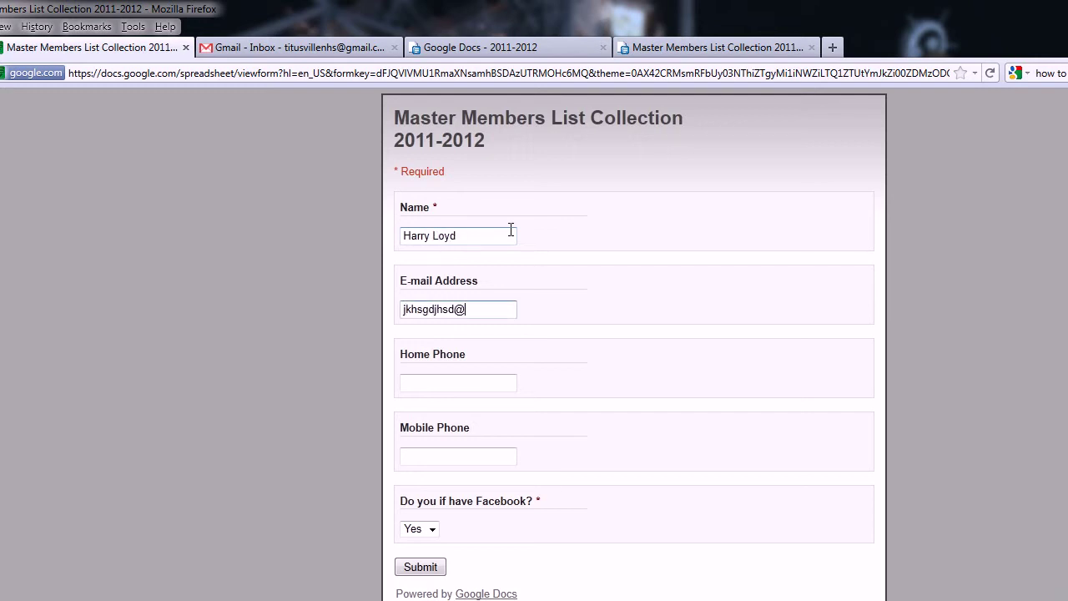
pyautogui.press('Tab')
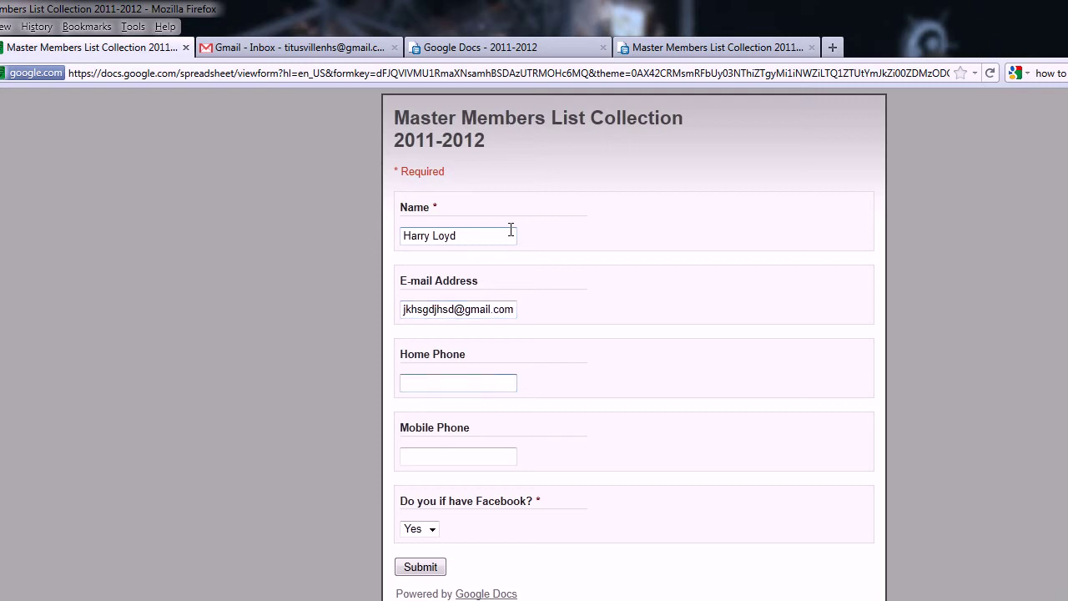
pyautogui.press('Tab')
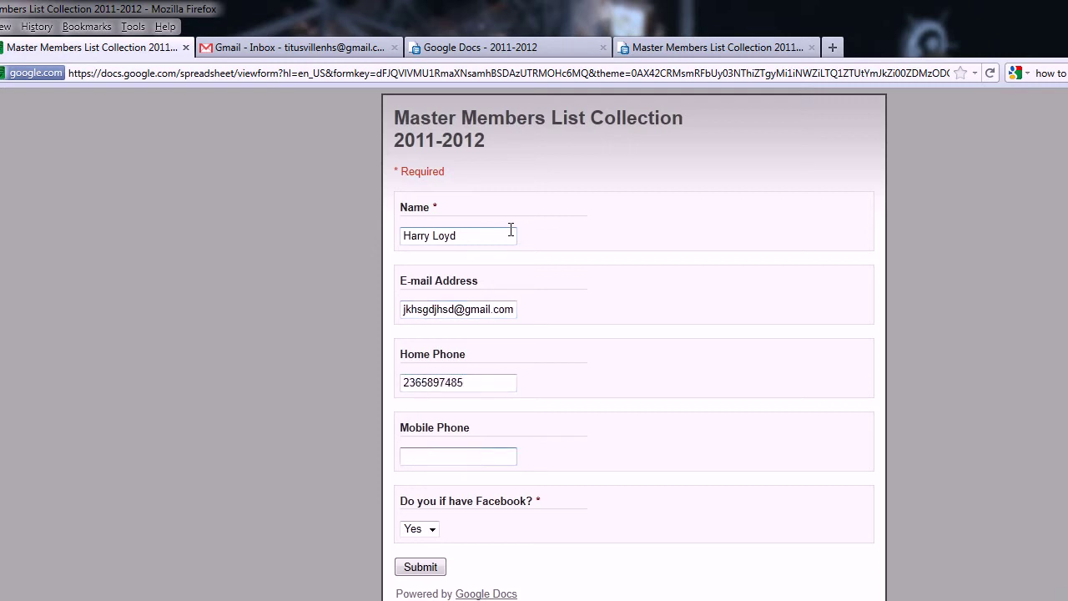
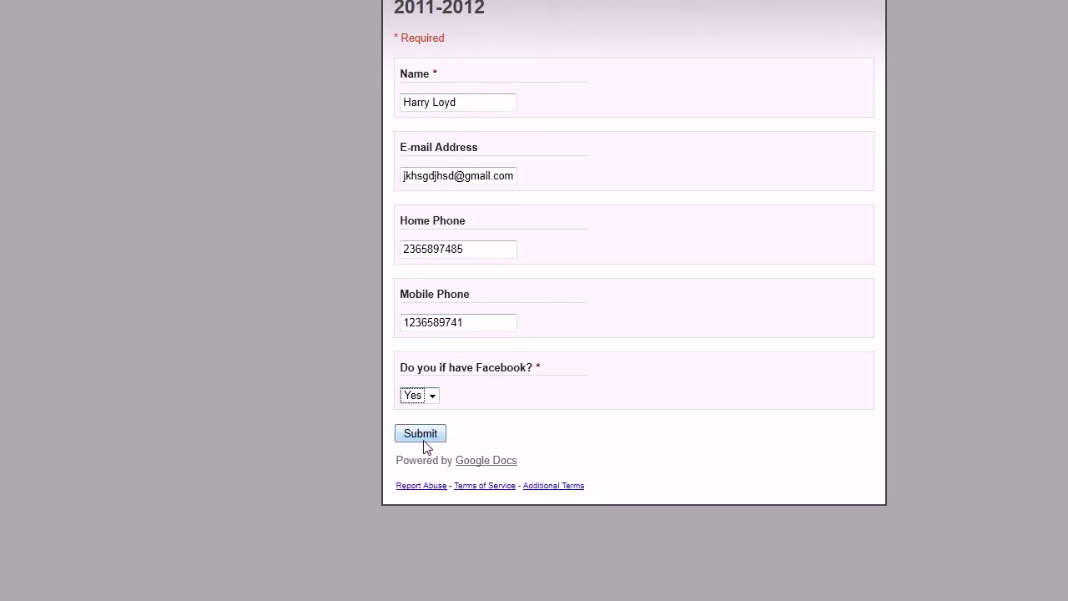
# Step: Submit the test response and return to a blank copy of the form
pyautogui.click(423, 570)
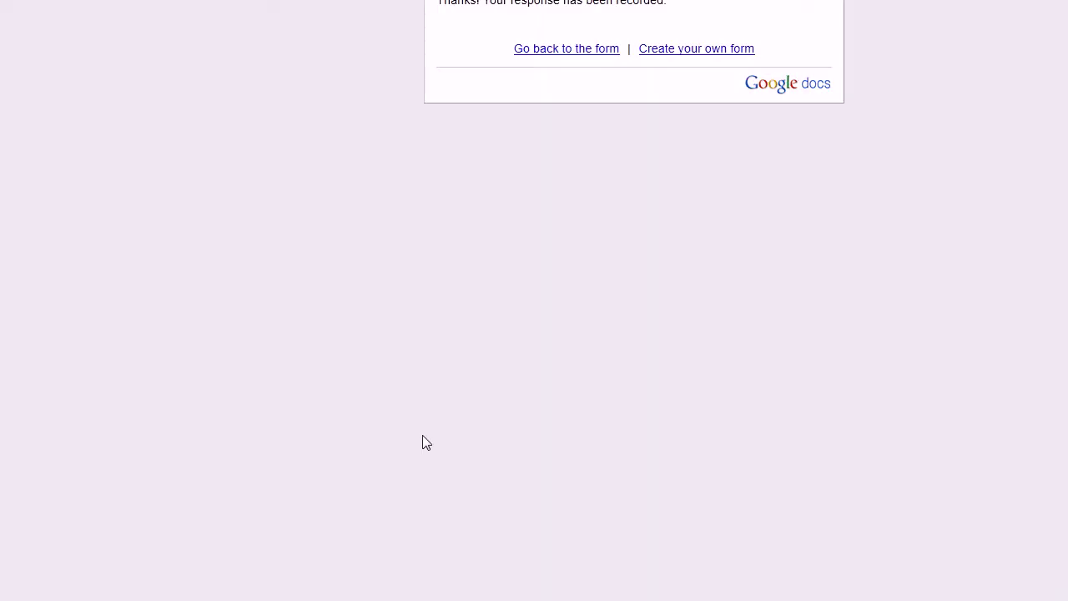
pyautogui.click(564, 50)
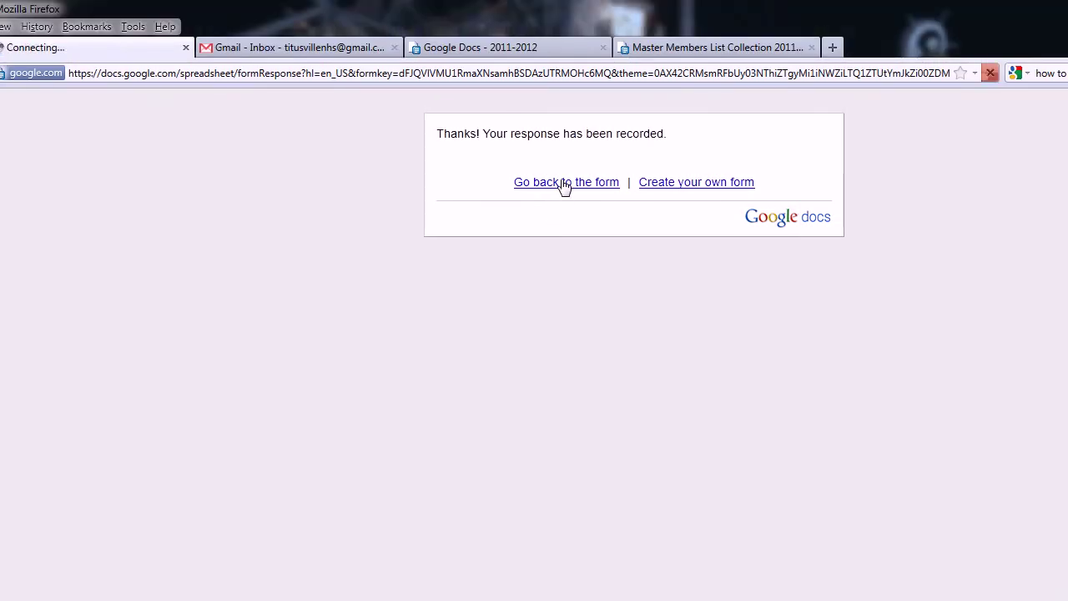
pyautogui.click(484, 234)
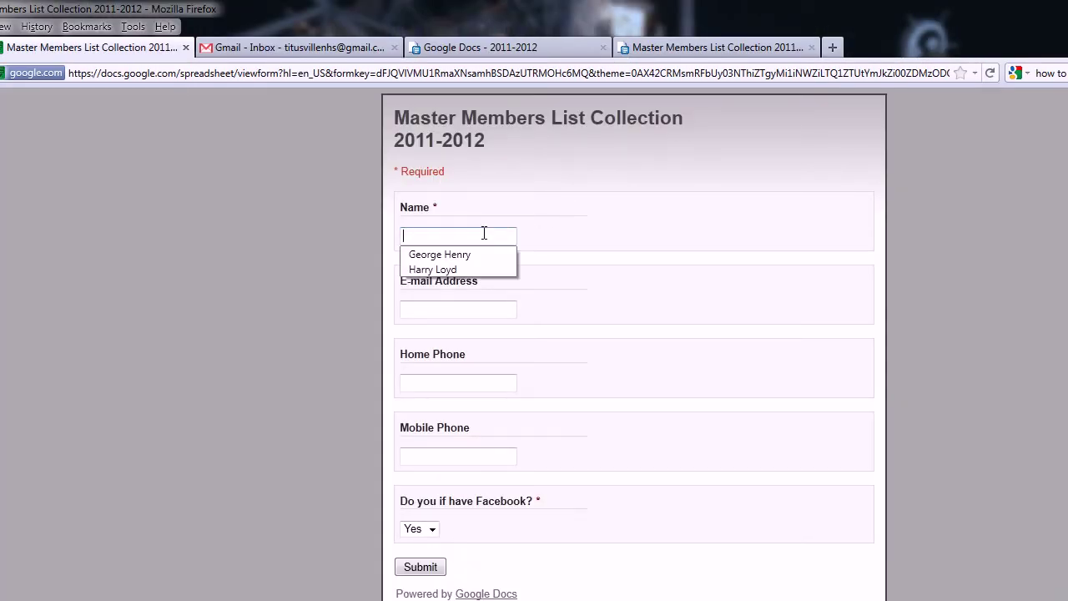
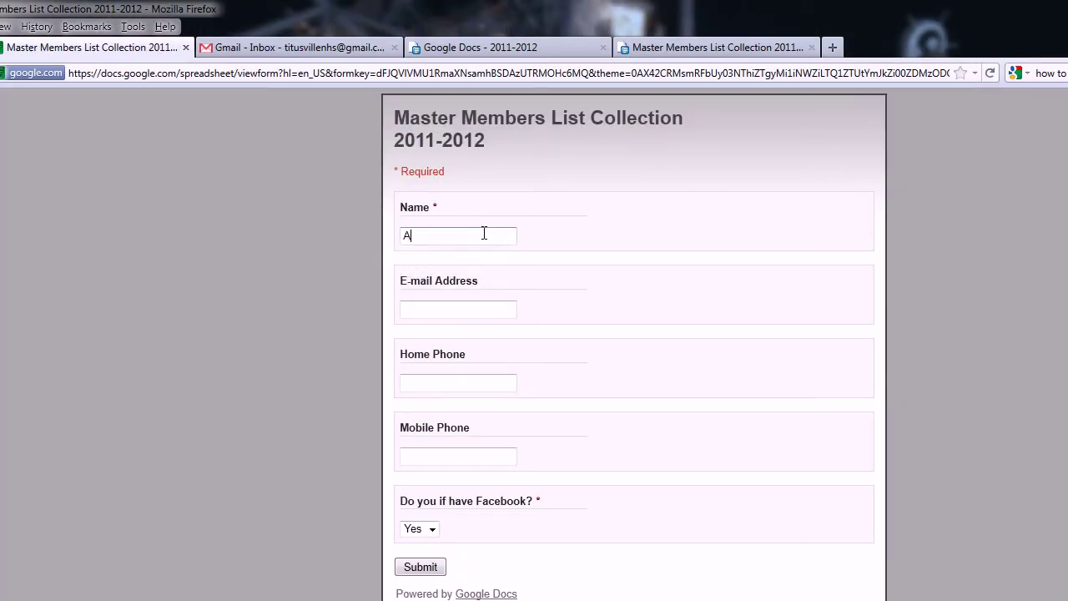
# Step: Enter the new member's name, e-mail address, home phone and mobile phone
pyautogui.press('Tab')
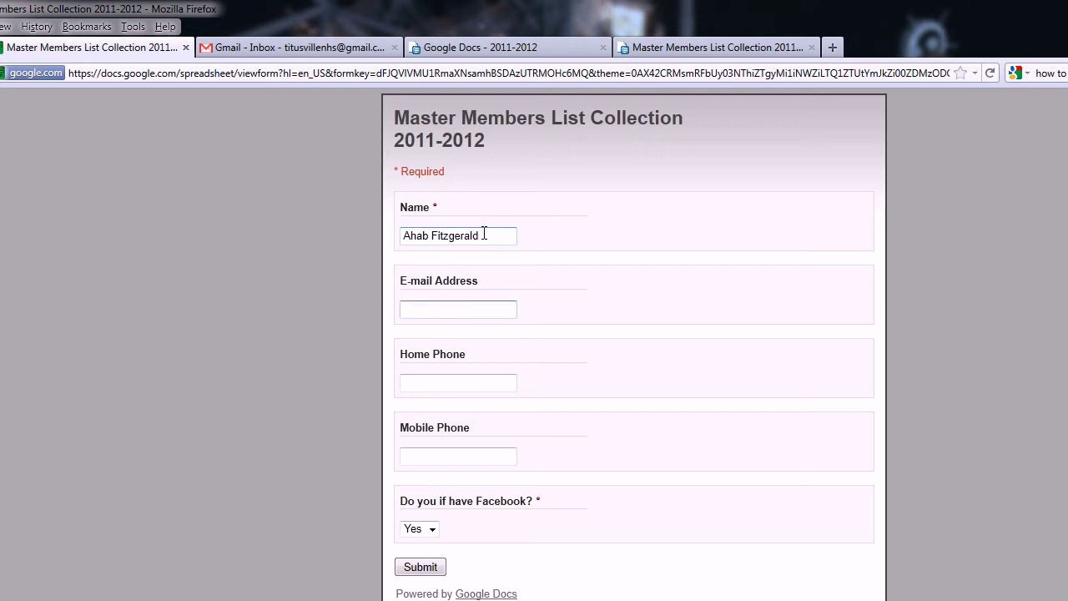
pyautogui.press('Tab')
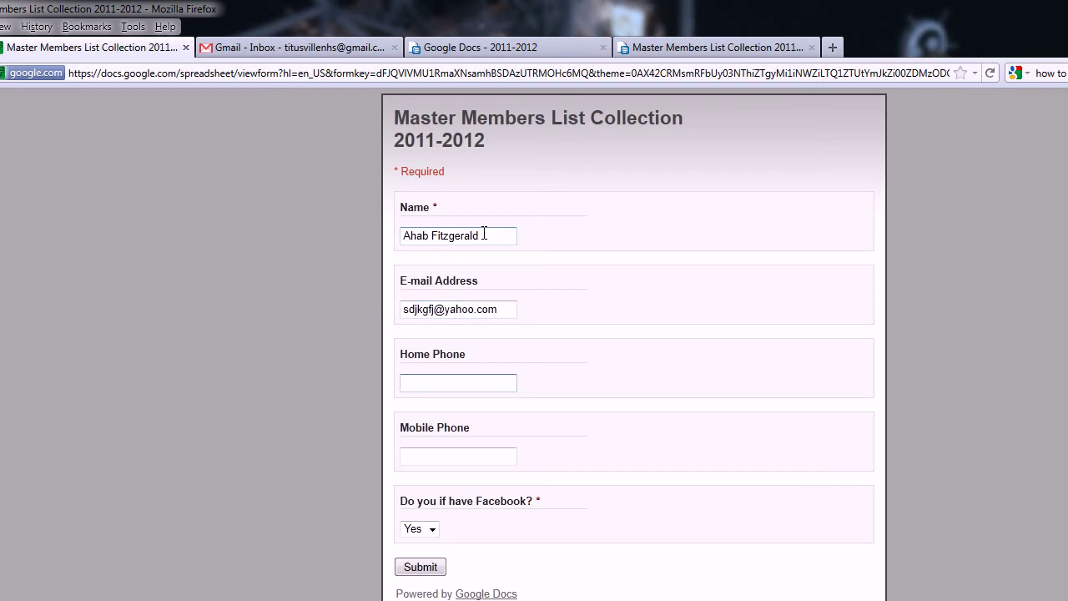
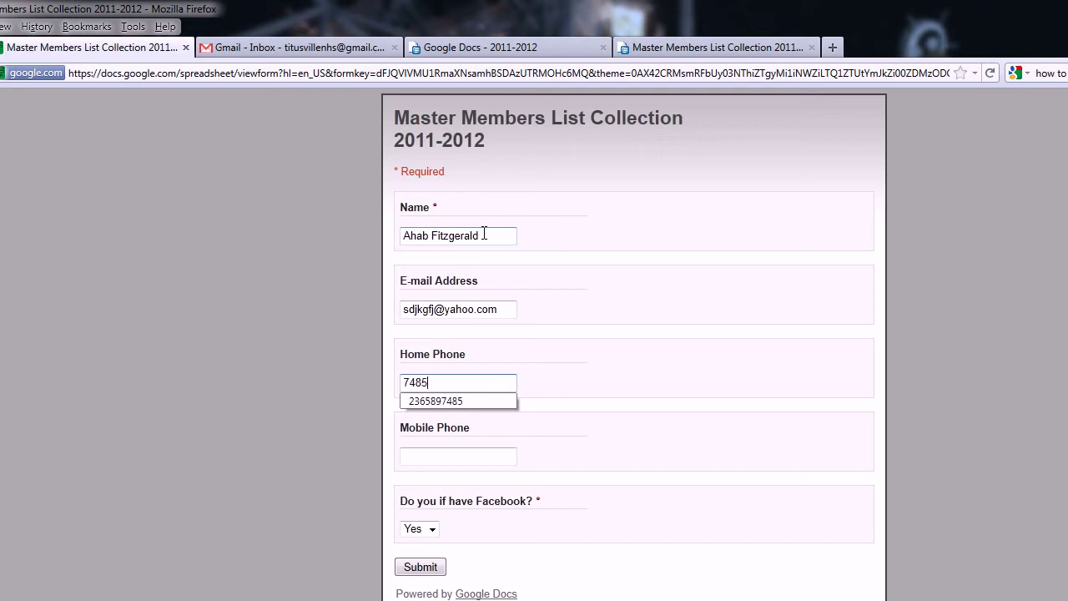
pyautogui.press('Tab')
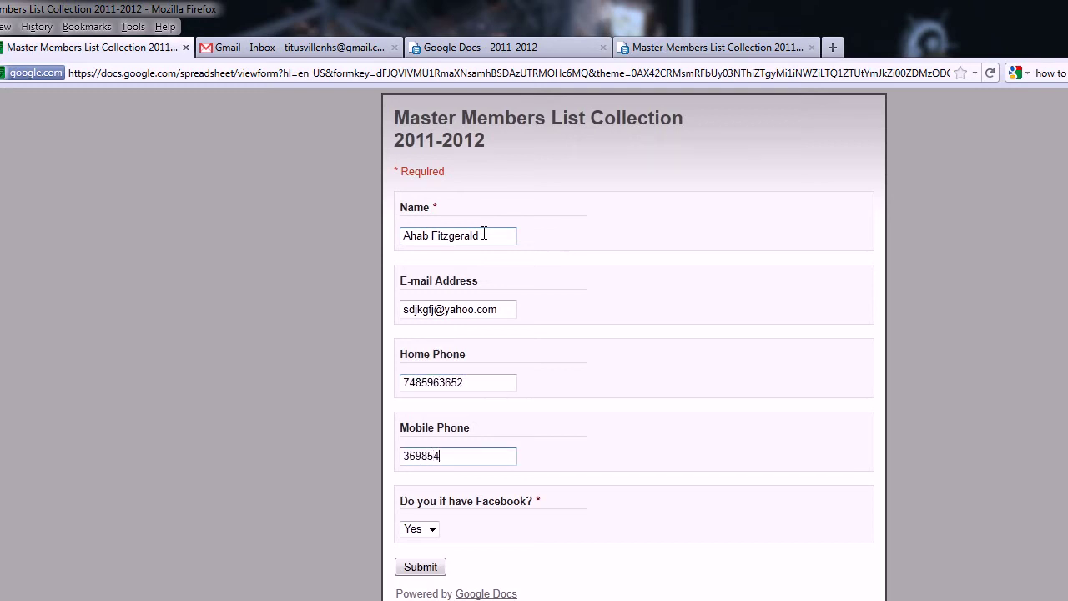
# Step: Leave the Facebook answer at Yes, submit, and return to a blank form
pyautogui.press('Tab')
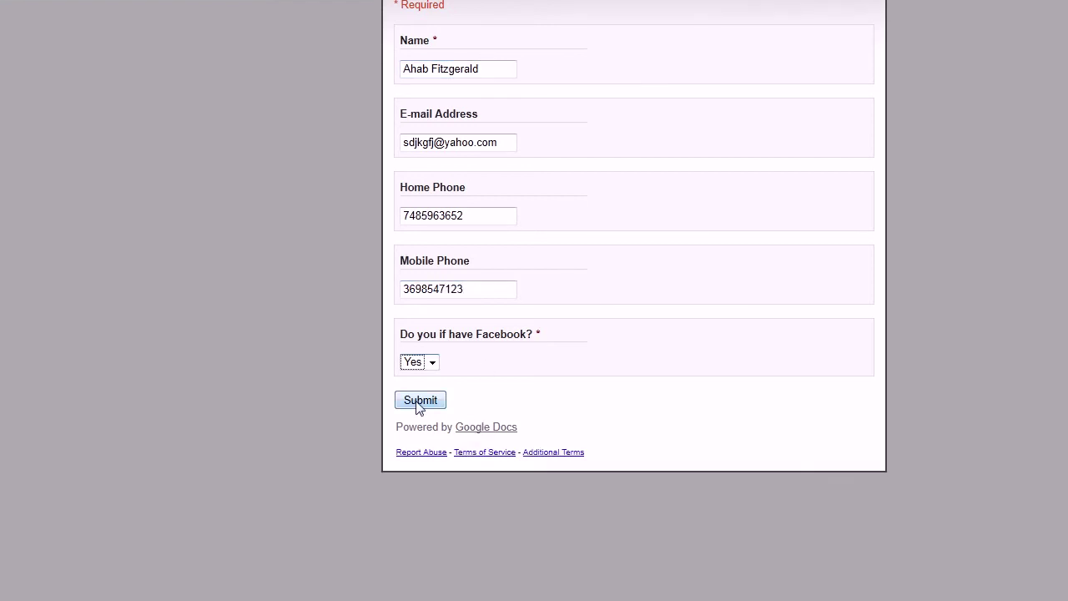
pyautogui.click(421, 566)
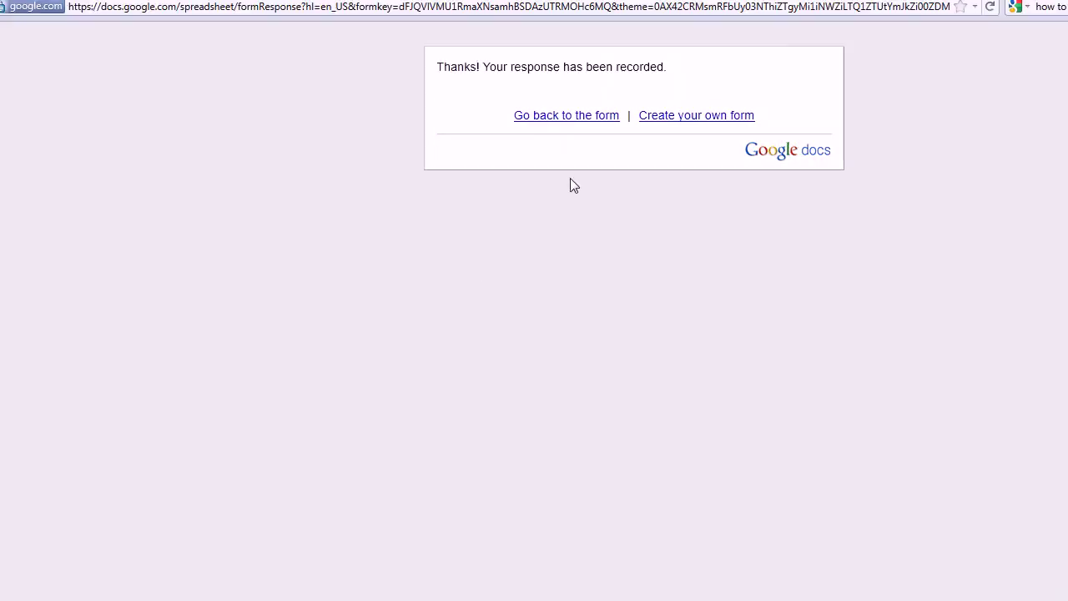
pyautogui.click(521, 116)
# Step: Close the form and switch to the Master Members List Collection 2011-2012 spreadsheet
pyautogui.click(317, 47)
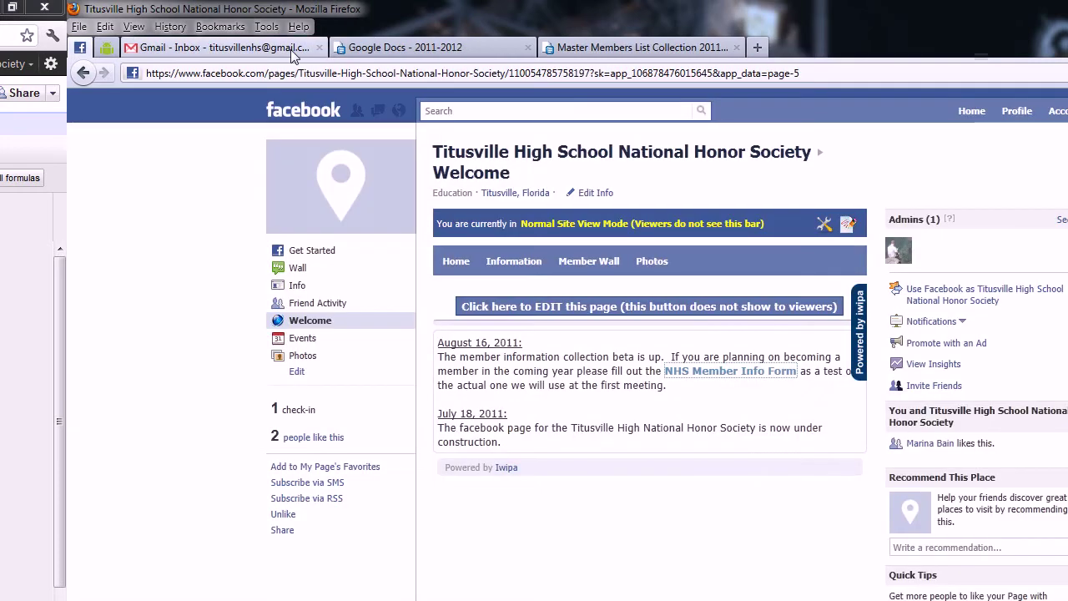
pyautogui.click(590, 49)
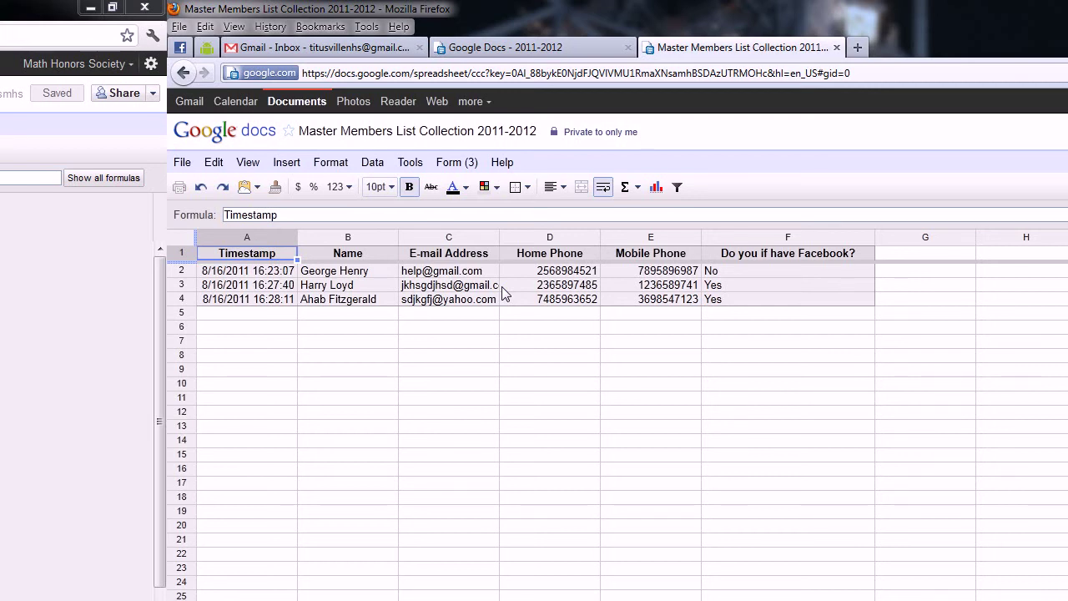
pyautogui.click(348, 256)
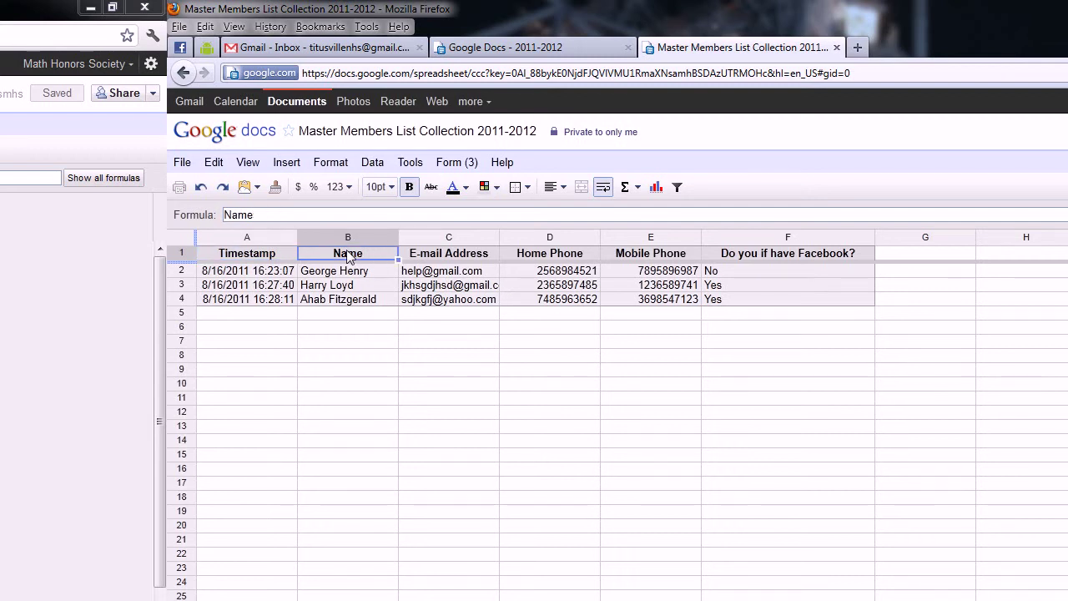
# Step: Sort range A2:U4 A→Z by the Name column B
pyautogui.rightClick(348, 256)
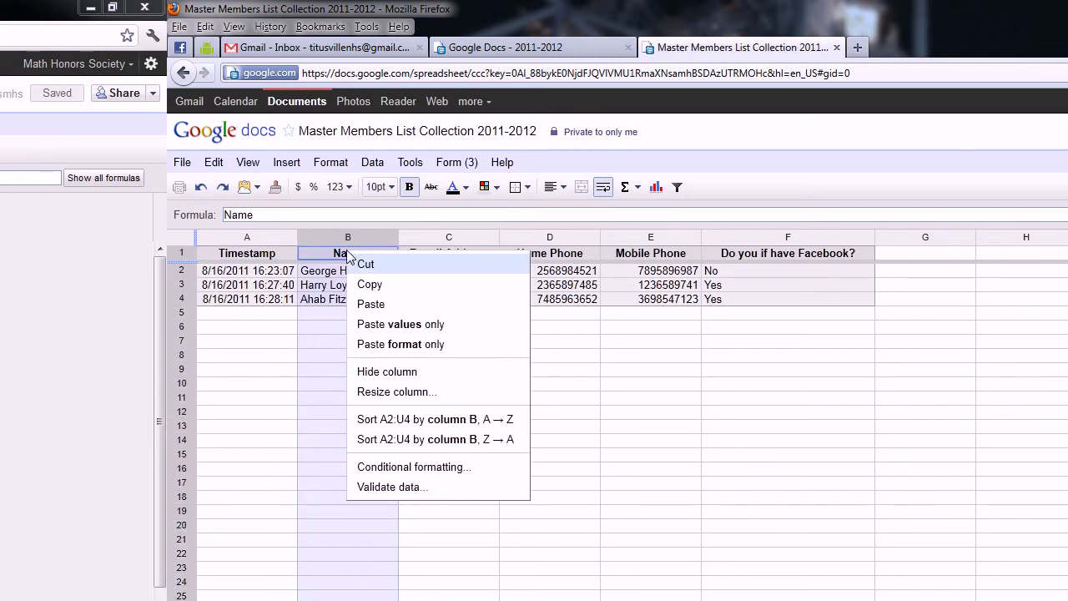
pyautogui.click(436, 420)
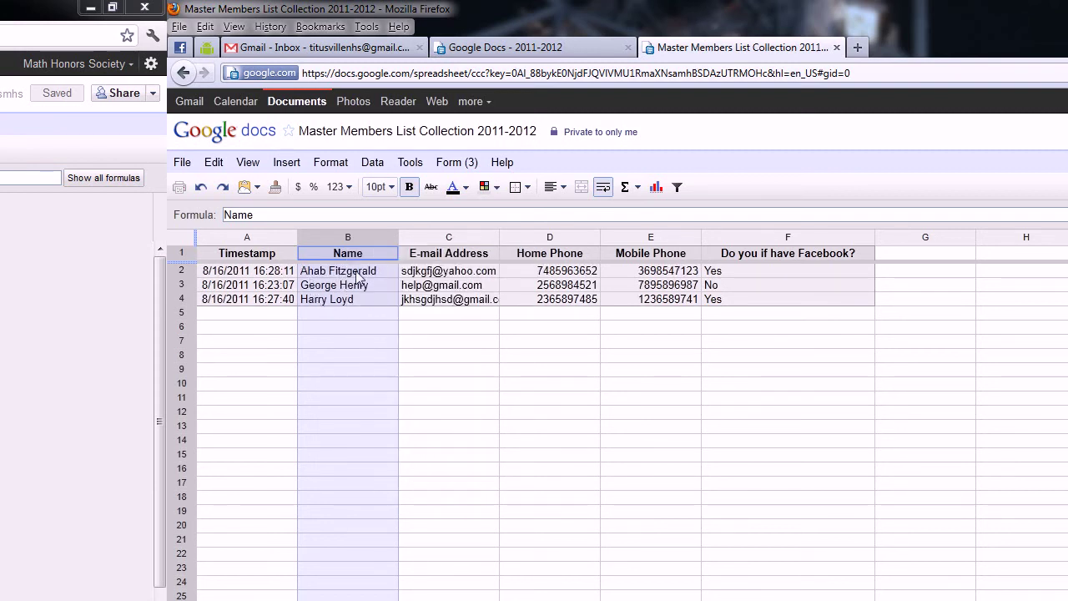
pyautogui.click(380, 315)
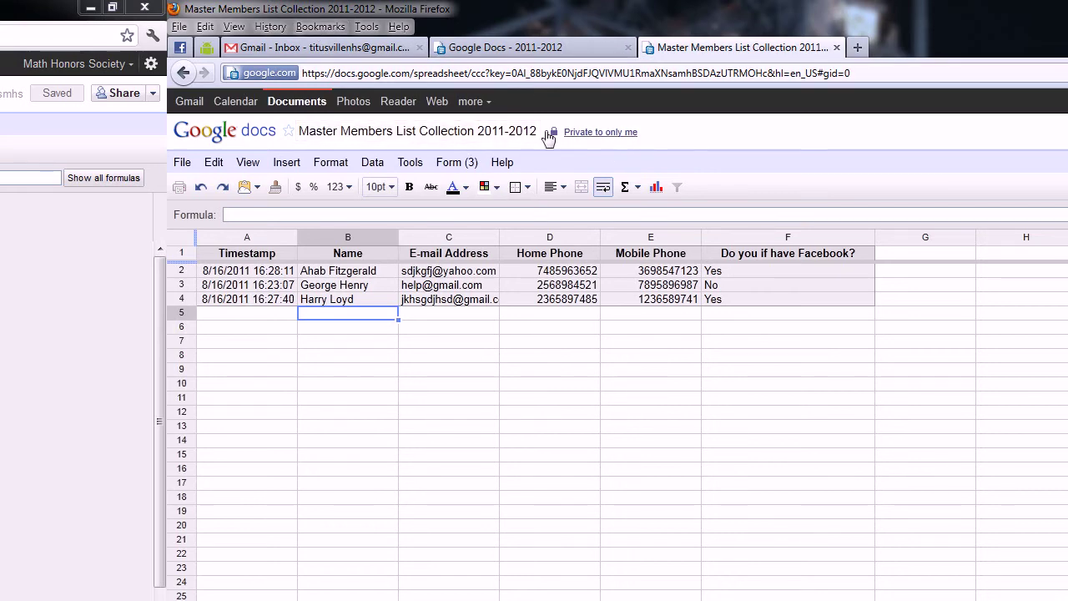
pyautogui.click(443, 171)
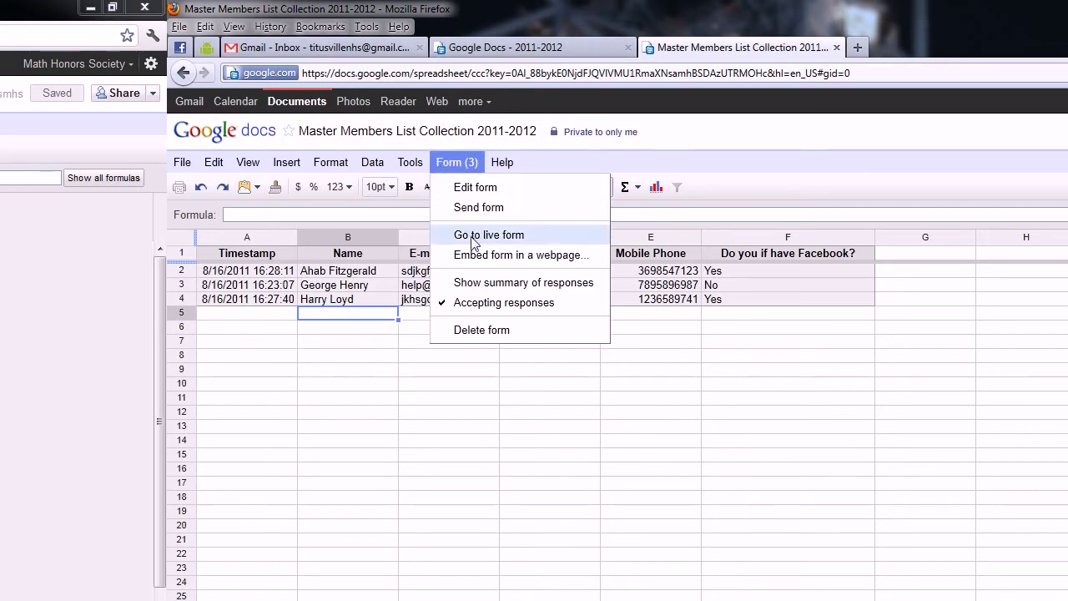
# Step: Open the live form and enter a test name and e-mail address
pyautogui.click(474, 236)
pyautogui.click(691, 241)
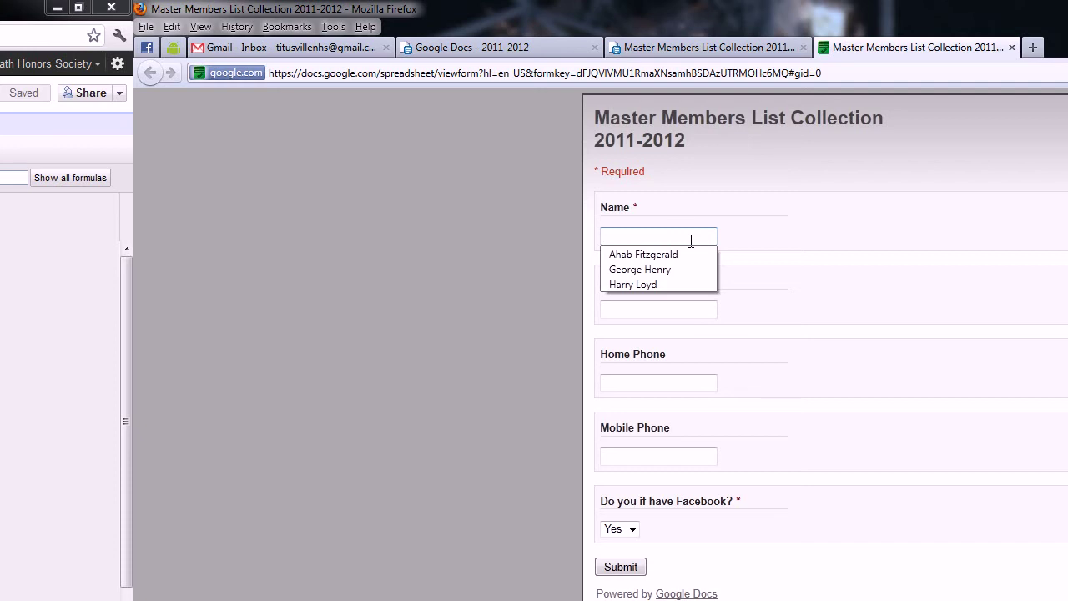
pyautogui.write('ert euy')
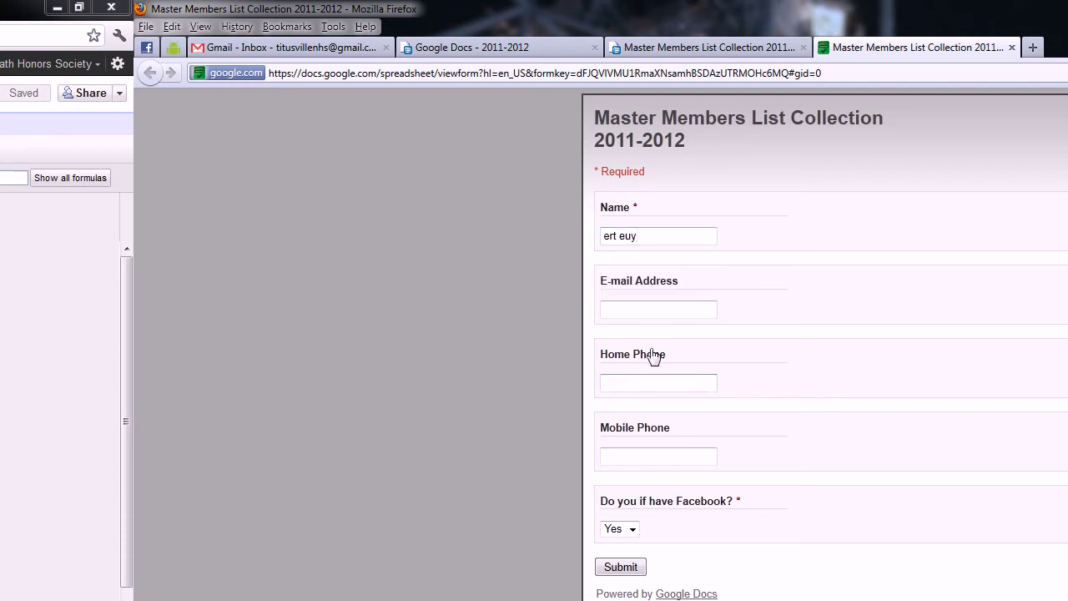
pyautogui.click(657, 310)
pyautogui.press('Tab')
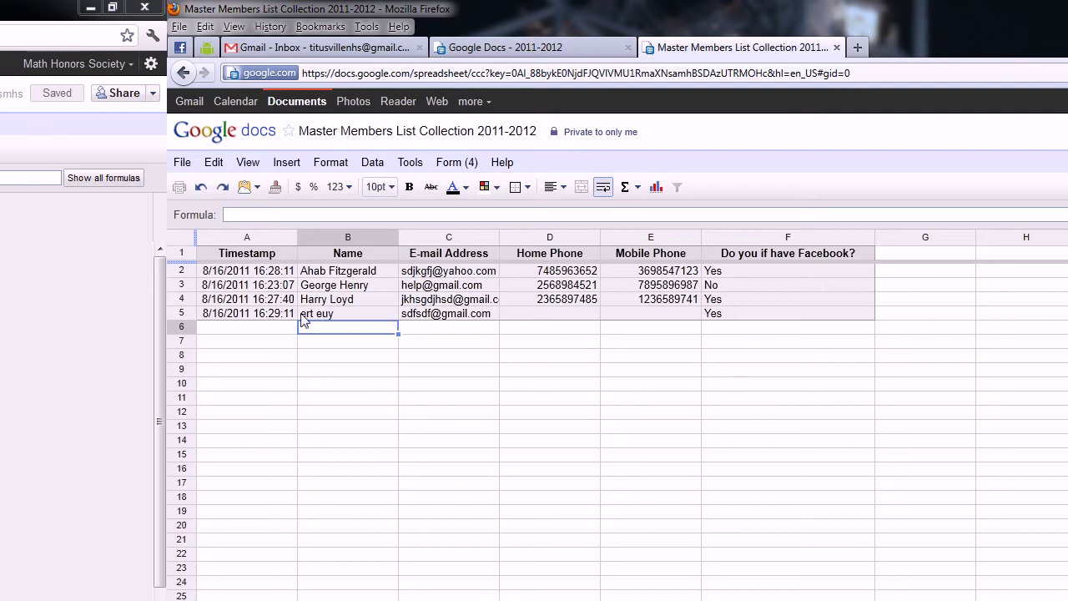
# Step: Sort range A2:U5 A→Z by the Name column B, including the new row 5
pyautogui.click(304, 315)
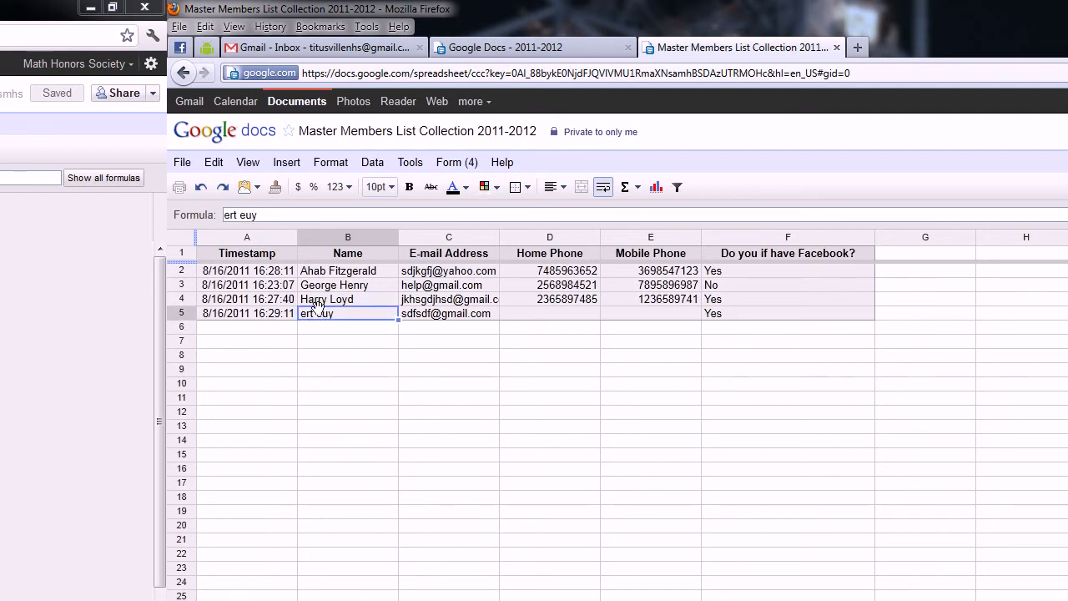
pyautogui.click(338, 257)
pyautogui.rightClick(338, 259)
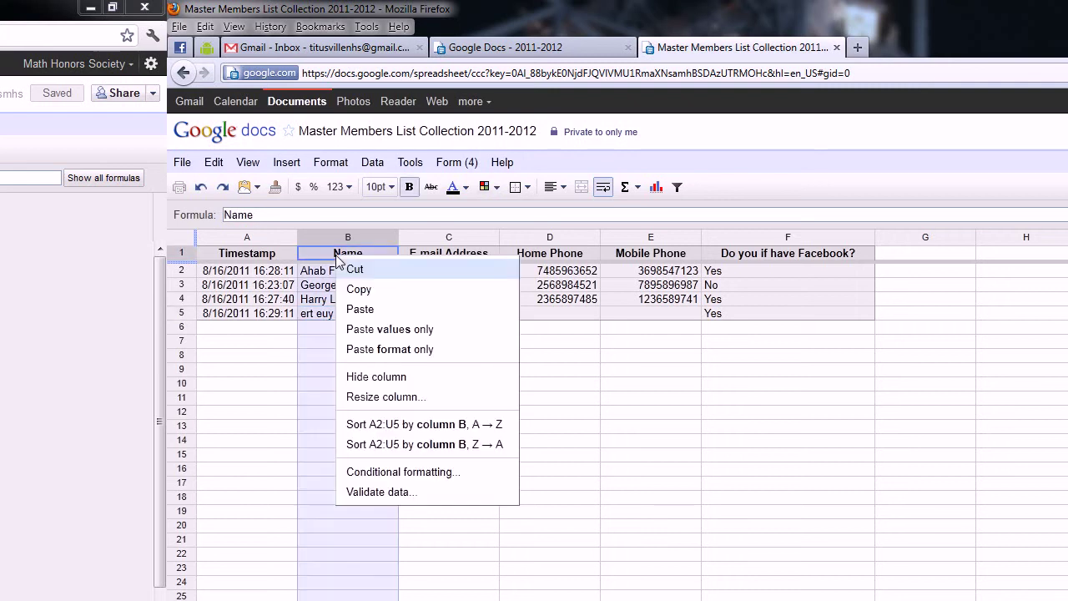
pyautogui.click(406, 424)
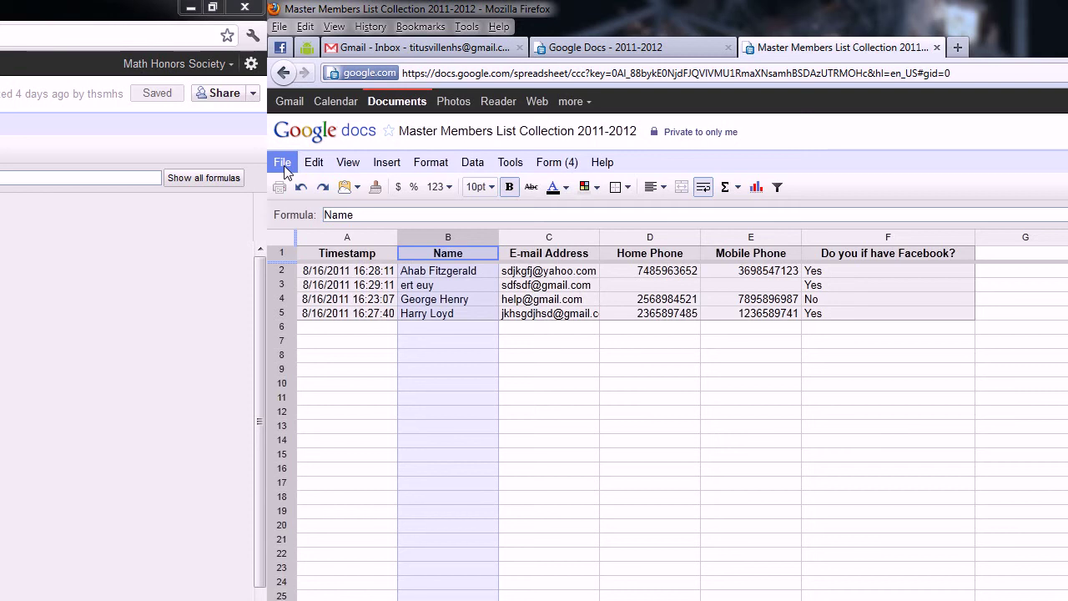
# Step: Download the current sheet as CSV and save the file to disk
pyautogui.click(283, 164)
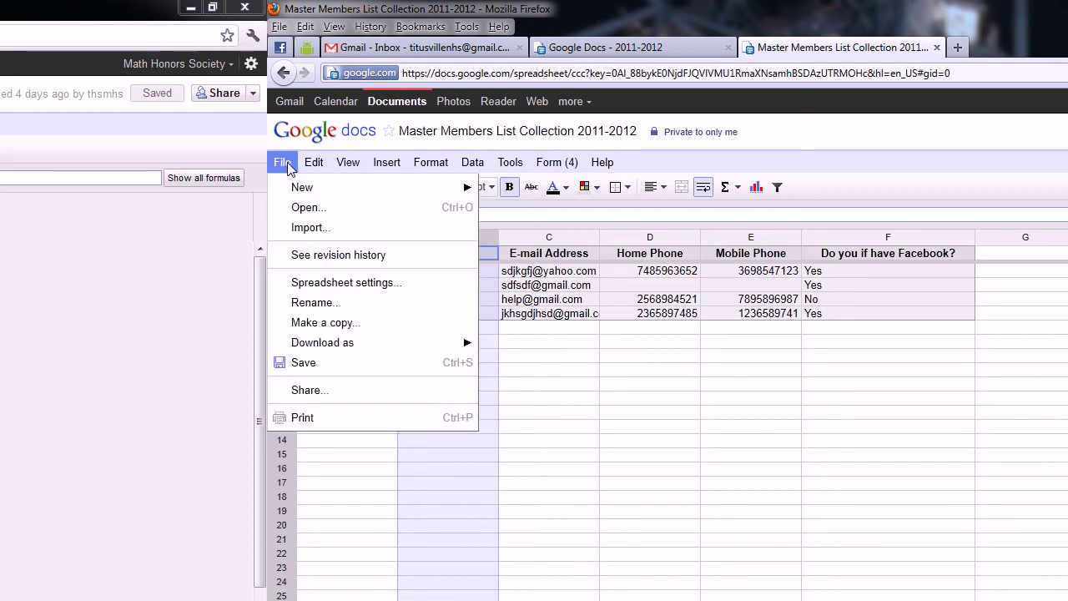
pyautogui.press('Right')
pyautogui.click(305, 163)
pyautogui.moveTo(354, 344)
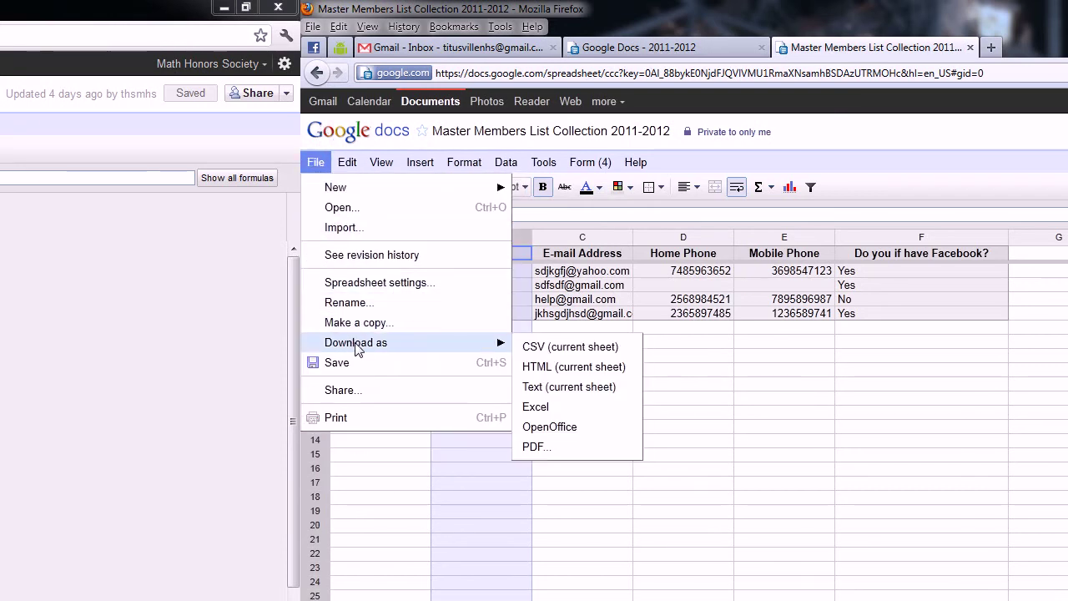
pyautogui.click(543, 350)
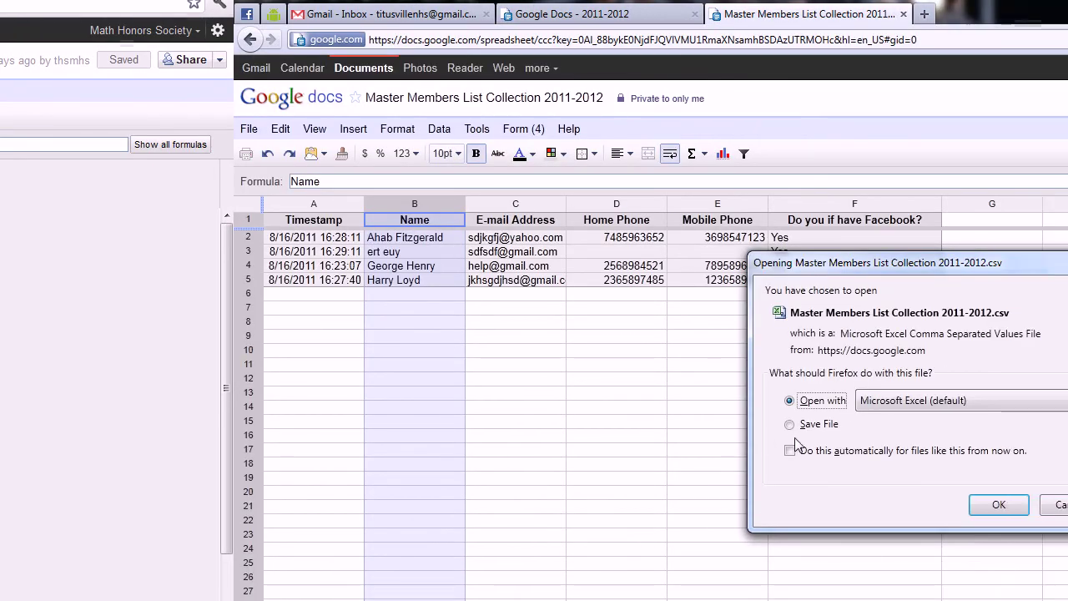
pyautogui.click(876, 458)
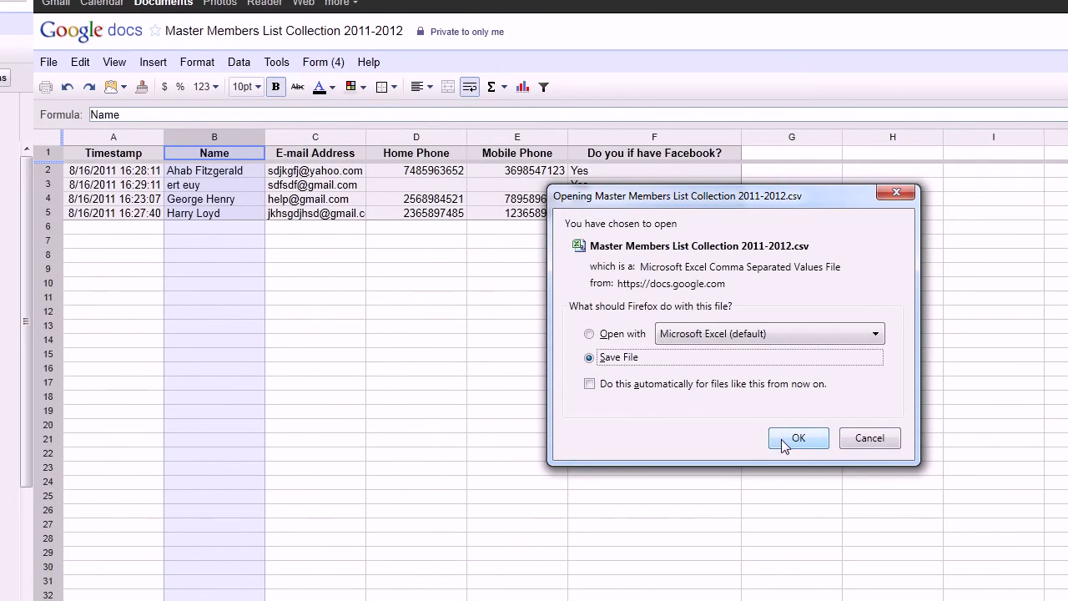
pyautogui.click(784, 440)
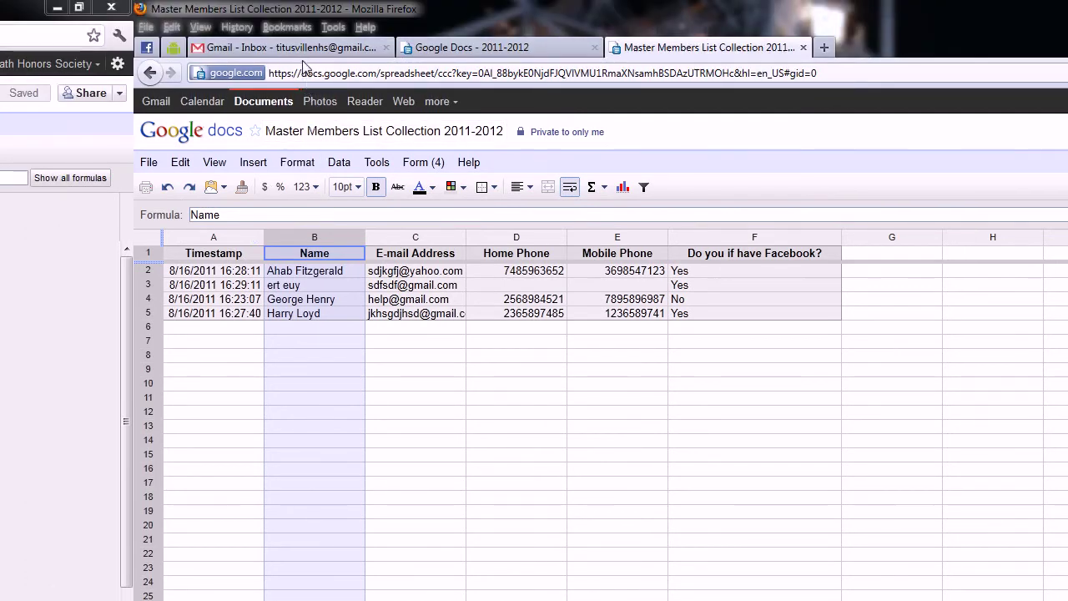
# Step: In Gmail Contacts, delete the second test contact, leaving a single contact
pyautogui.click(291, 50)
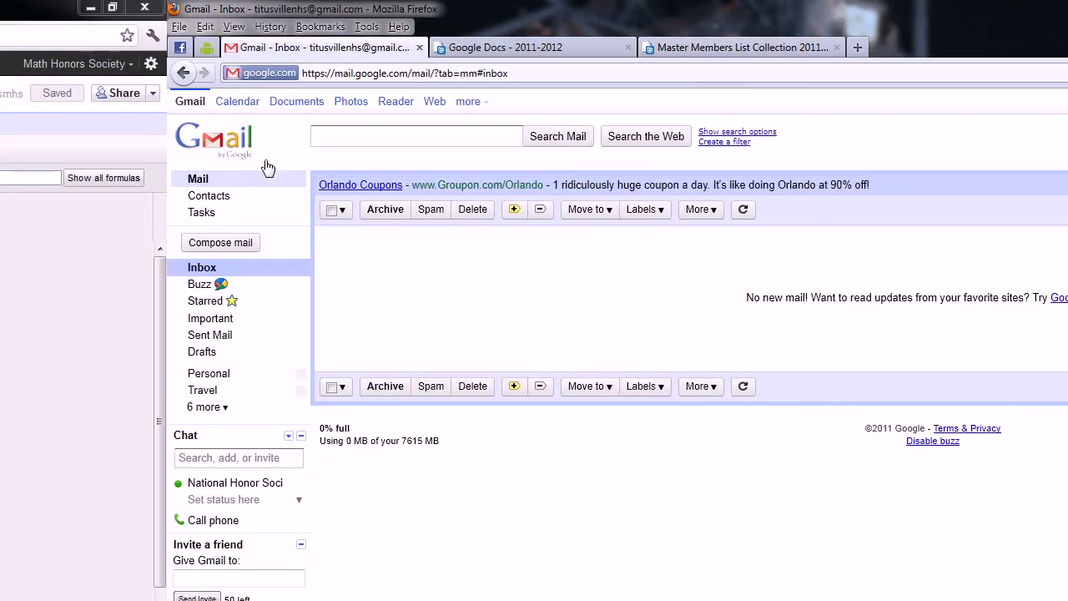
pyautogui.click(293, 199)
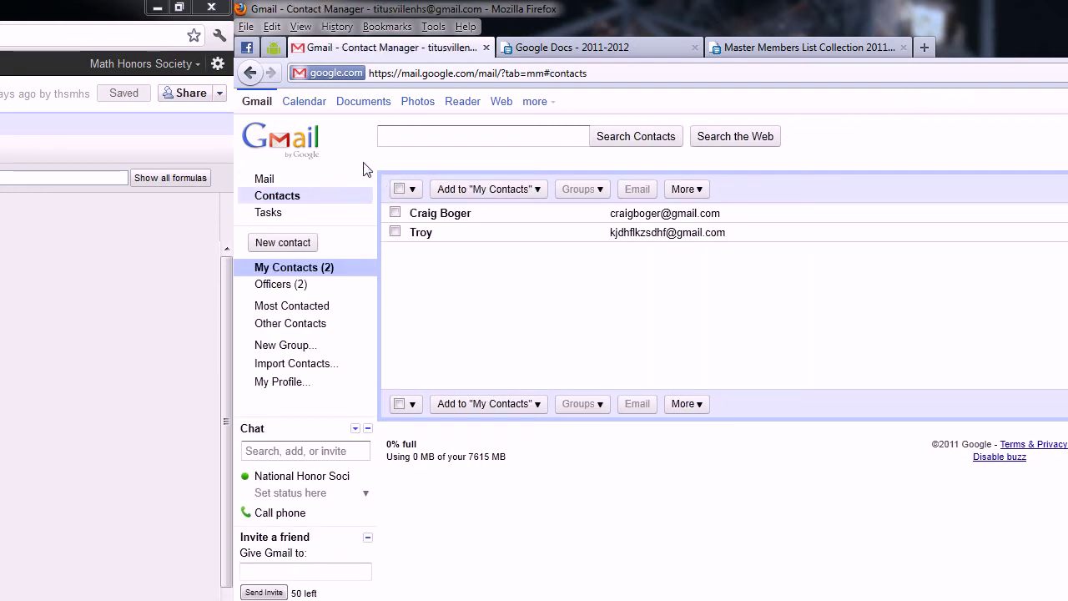
pyautogui.click(396, 235)
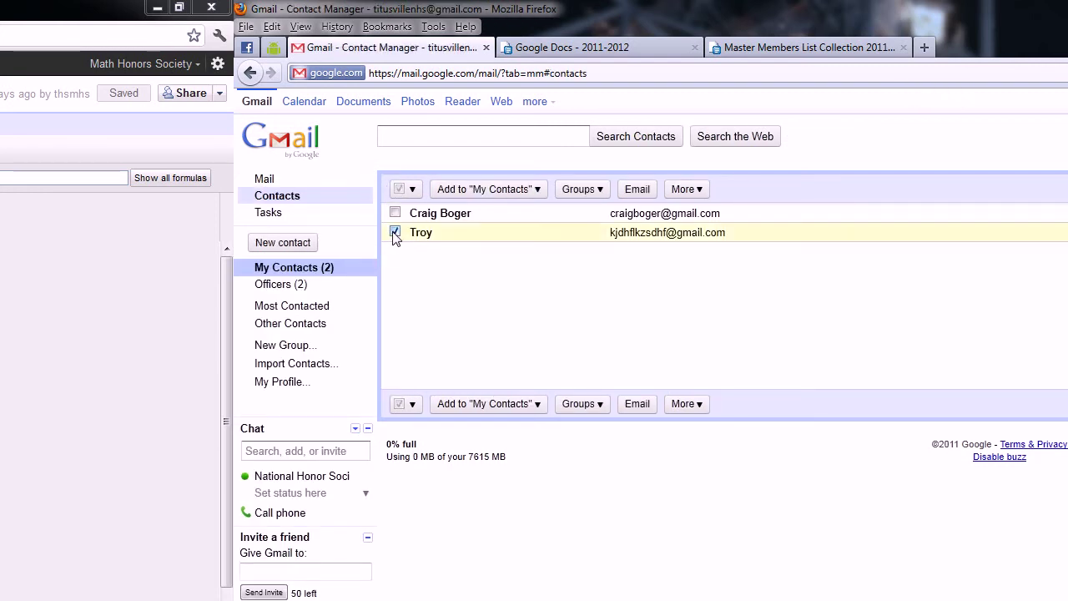
pyautogui.click(684, 190)
pyautogui.click(708, 224)
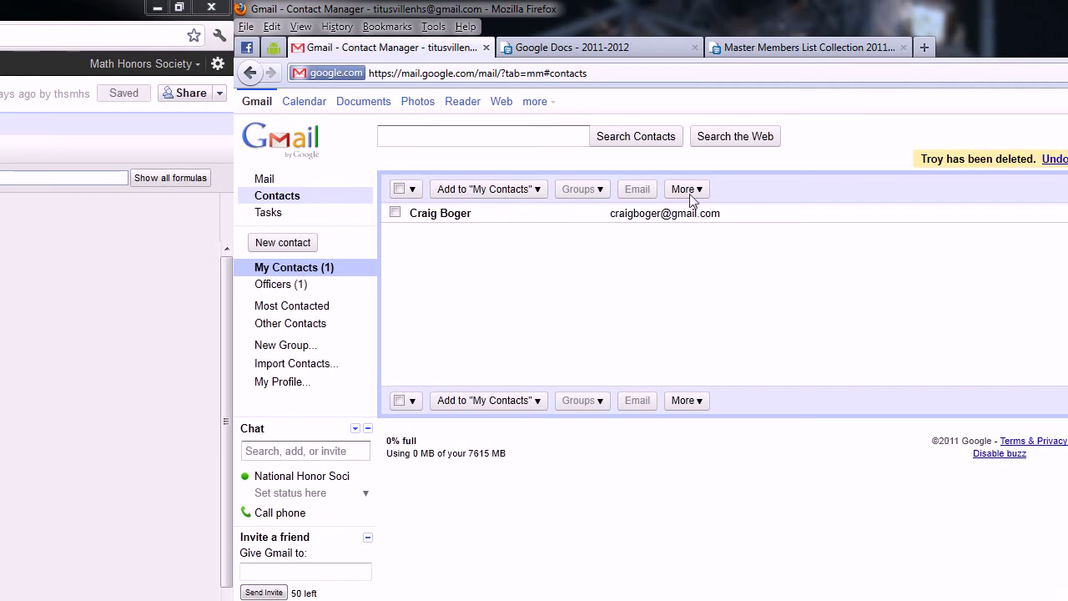
pyautogui.click(688, 191)
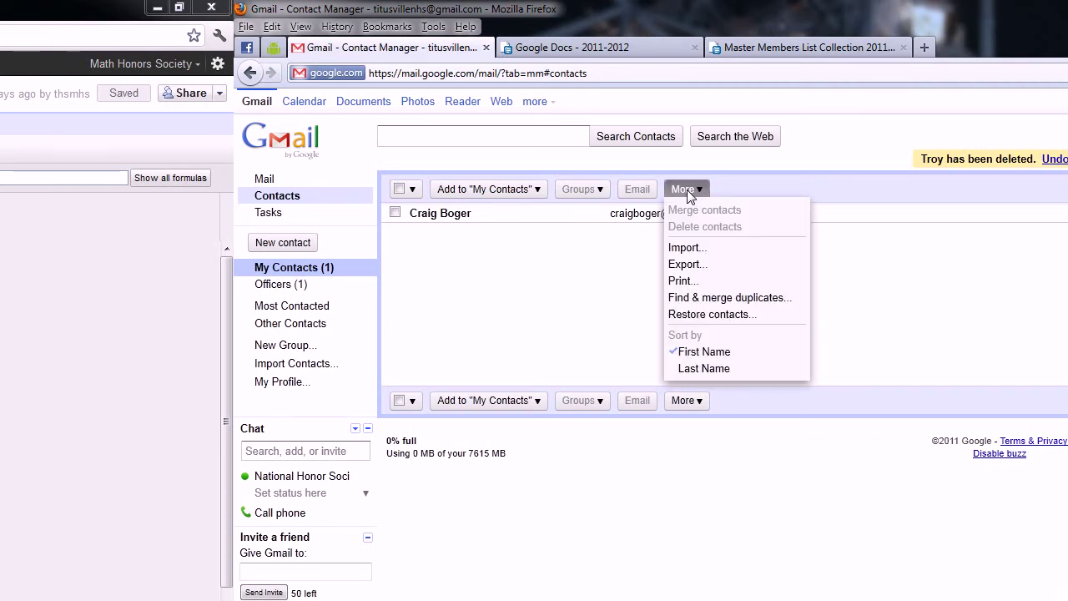
# Step: Import the Master Members List Collection 2011-2012 CSV from Downloads into Contacts
pyautogui.click(686, 248)
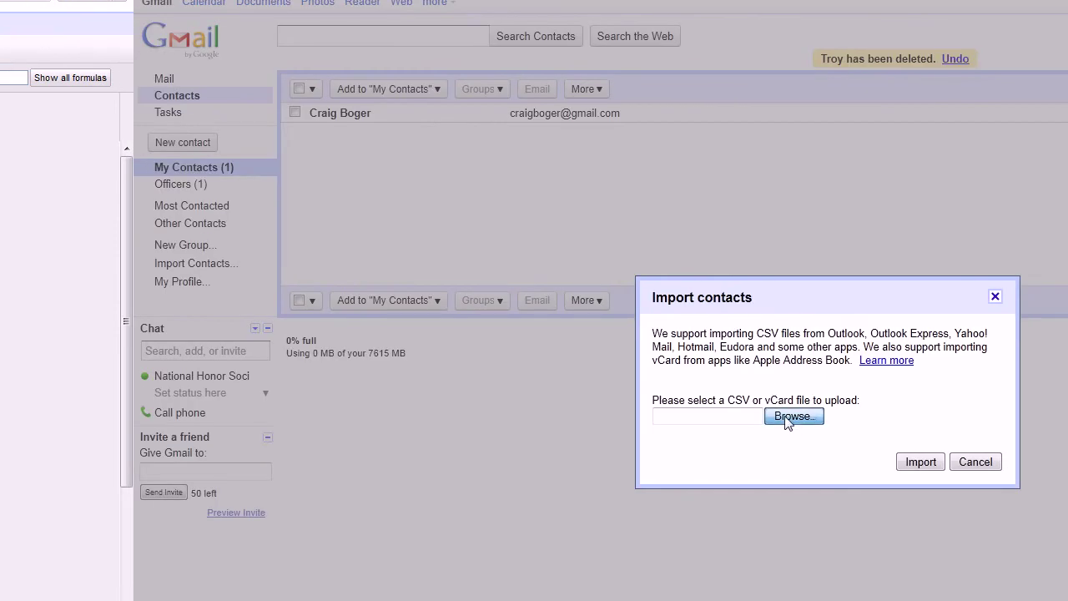
pyautogui.click(788, 420)
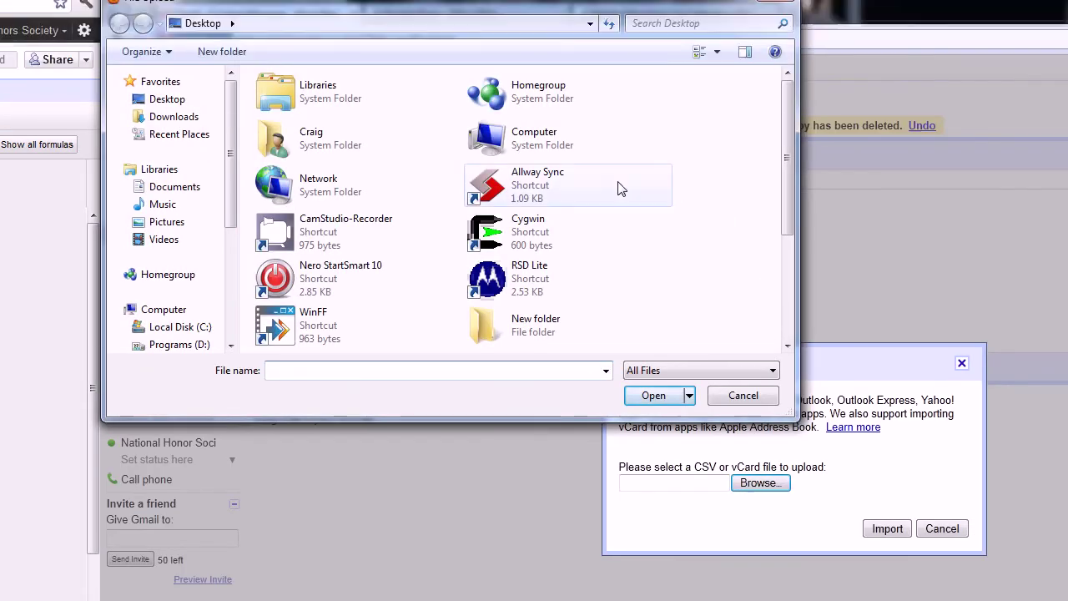
pyautogui.moveTo(787, 157); pyautogui.dragTo(795, 262)
pyautogui.doubleClick(367, 278)
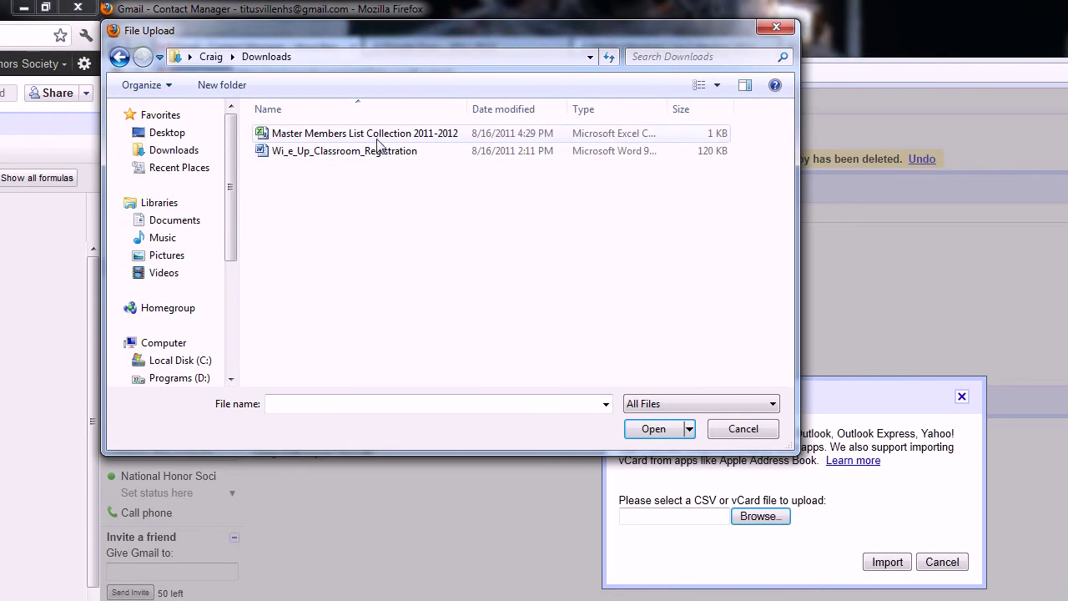
pyautogui.click(377, 101)
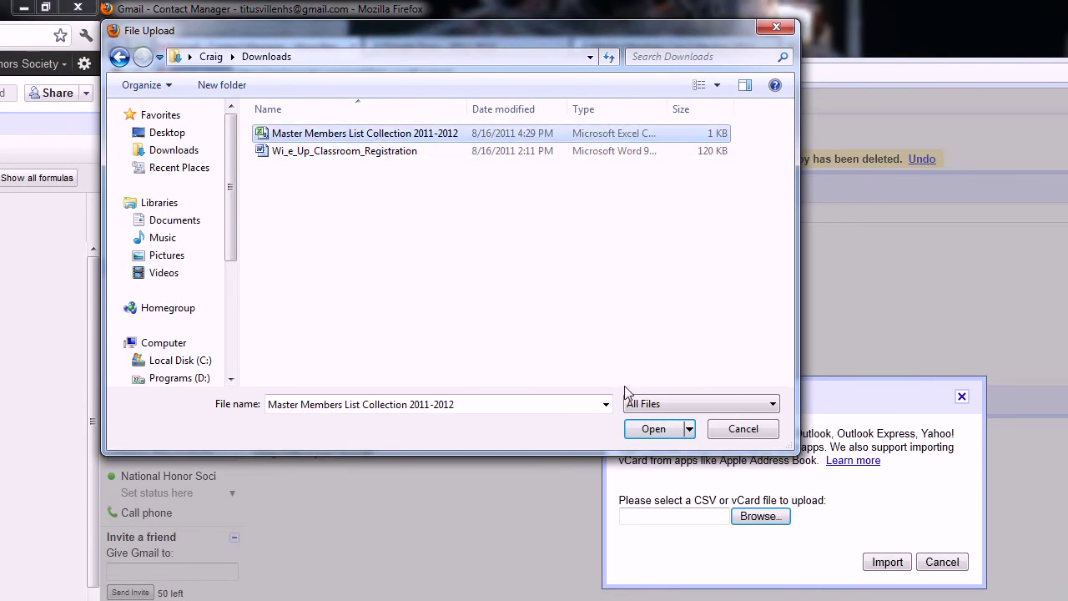
pyautogui.click(647, 429)
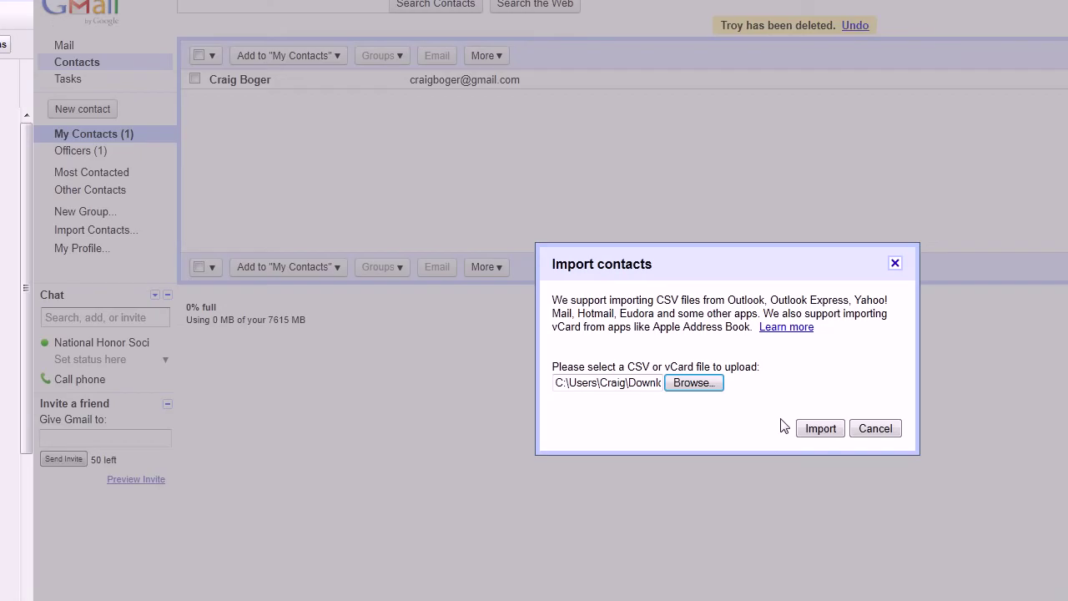
pyautogui.click(887, 562)
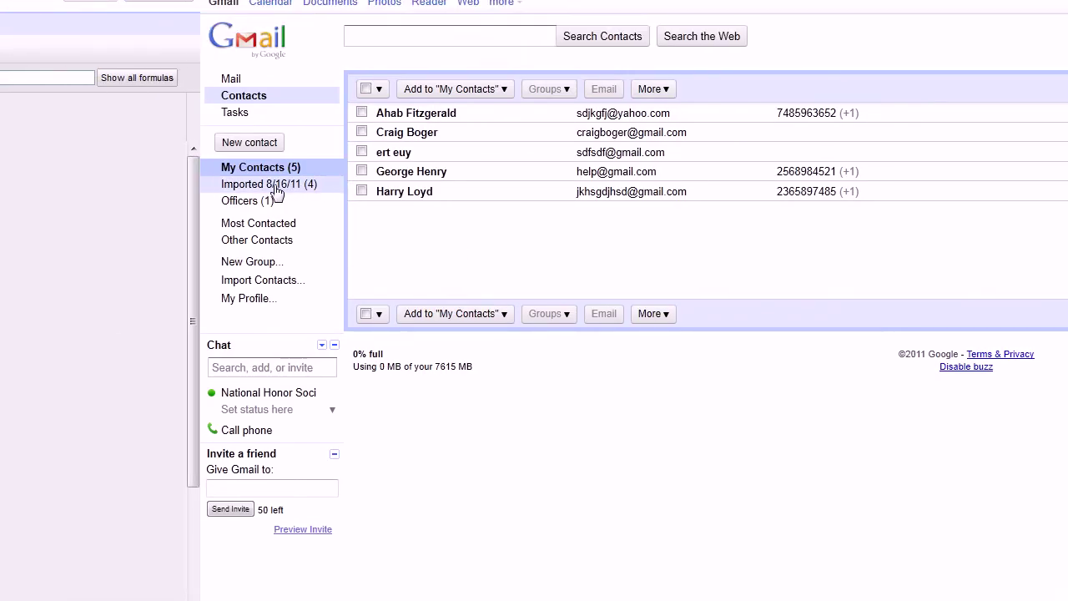
pyautogui.click(277, 185)
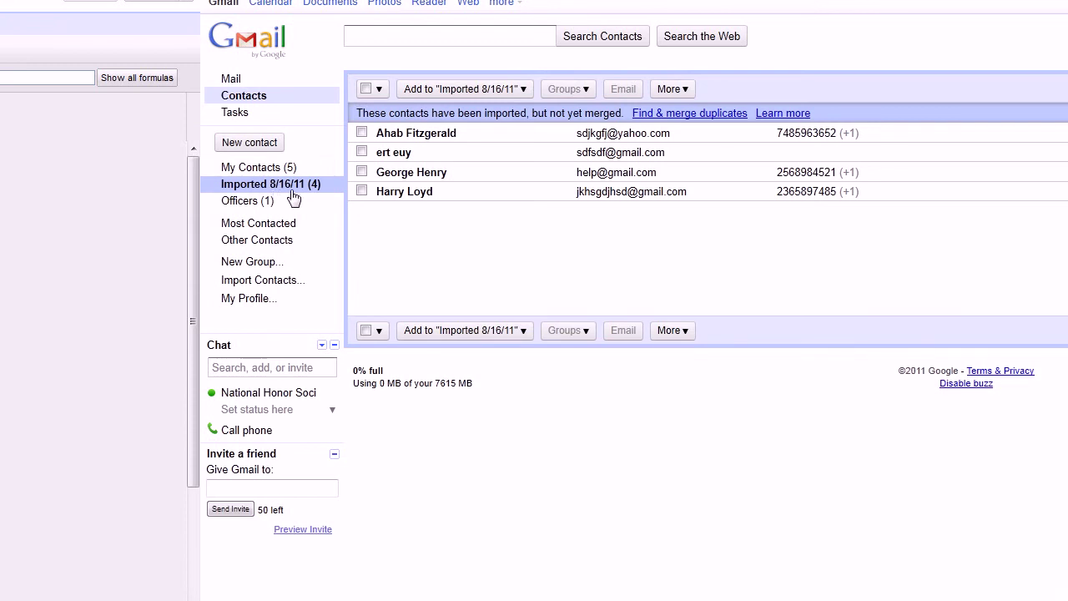
pyautogui.click(417, 133)
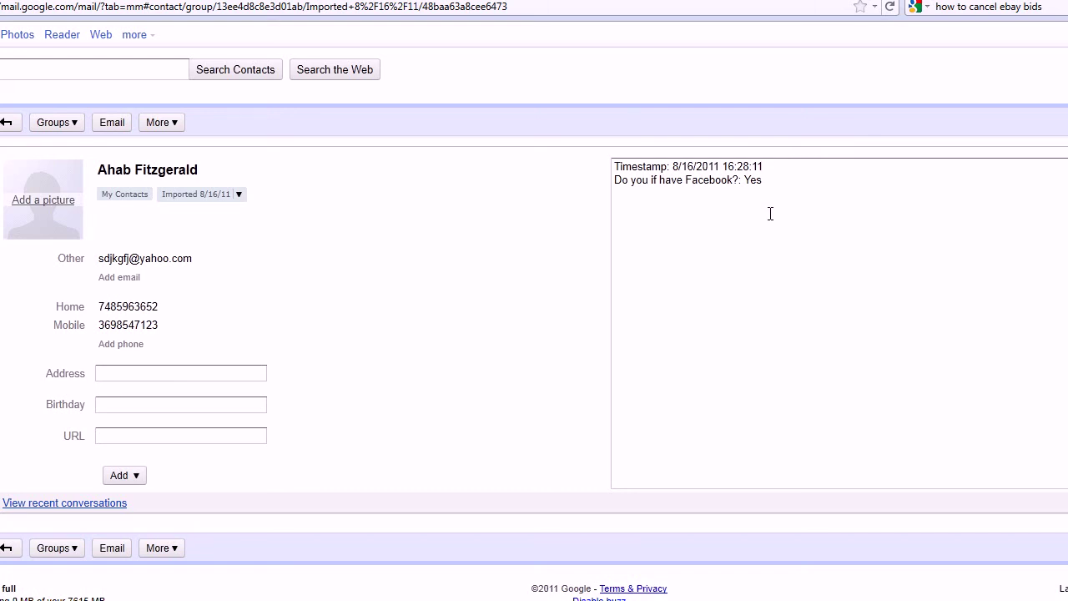
pyautogui.click(288, 222)
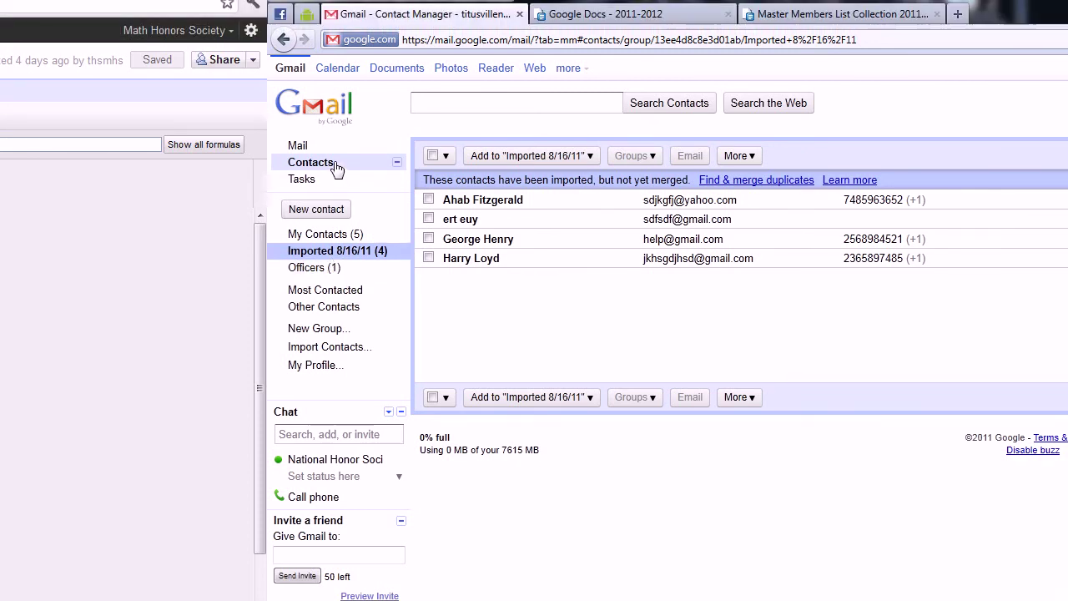
# Step: Create a new contact group named 'Members', then go back to the Imported 8/16/11 group
pyautogui.click(331, 334)
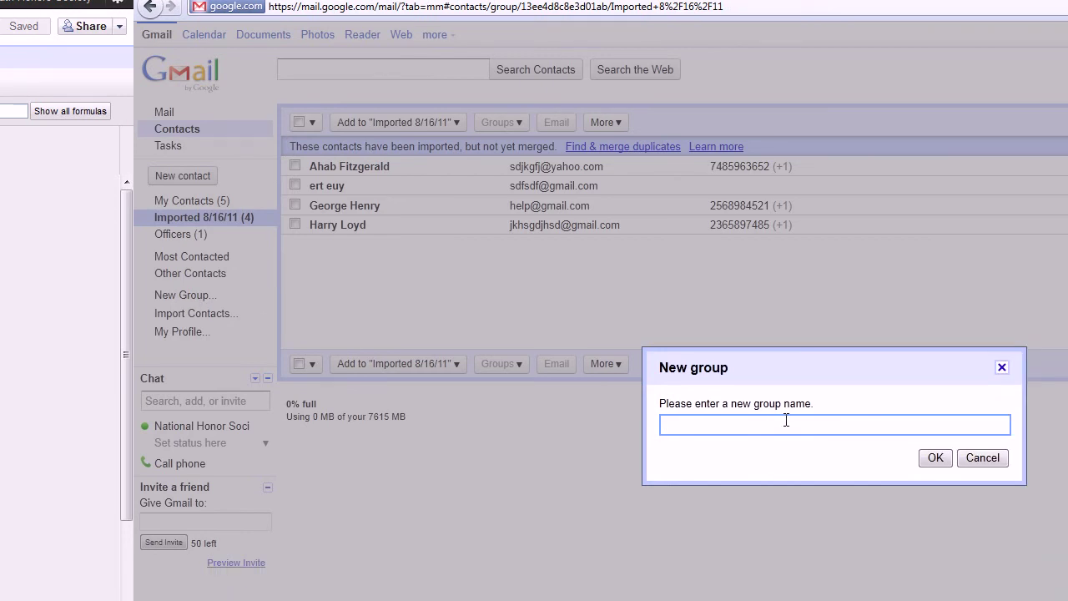
pyautogui.write('Members')
pyautogui.press('Return')
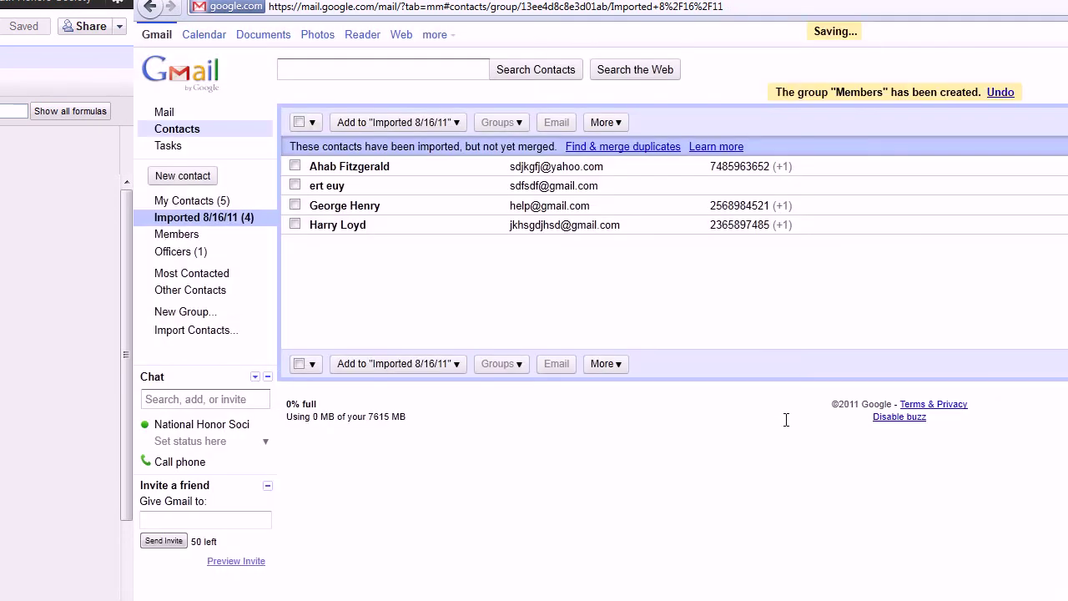
pyautogui.click(270, 237)
pyautogui.click(262, 220)
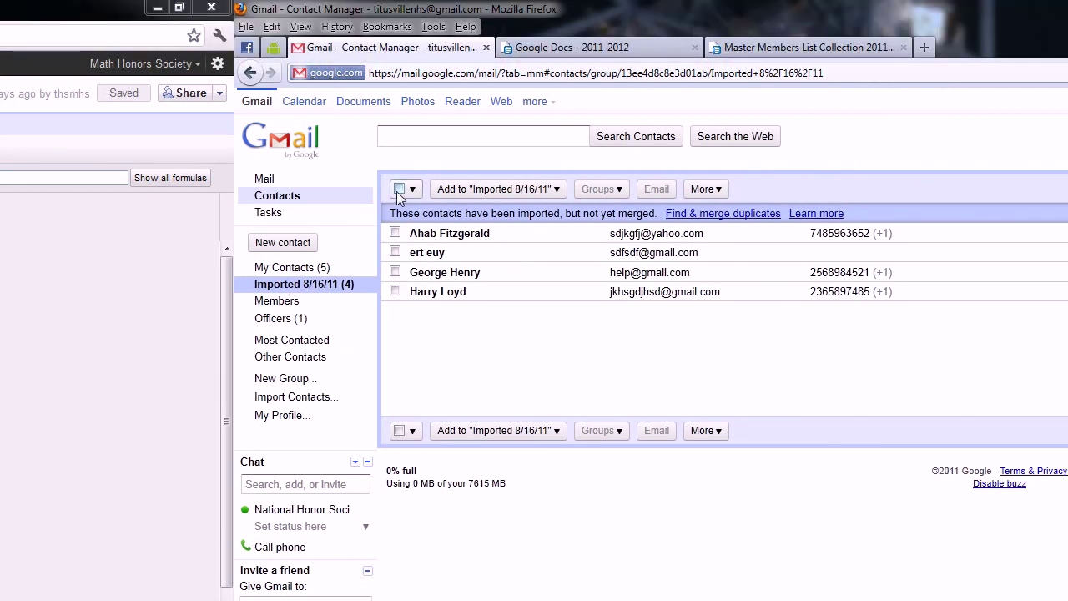
# Step: Move all four imported contacts into Members and remove them from Imported 8/16/11
pyautogui.click(399, 191)
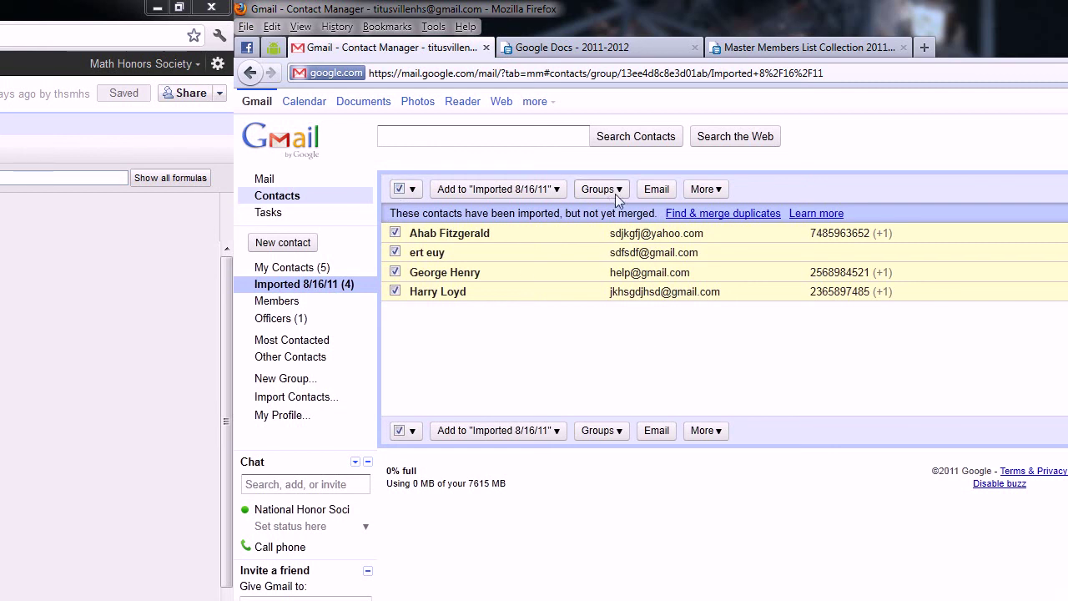
pyautogui.click(706, 190)
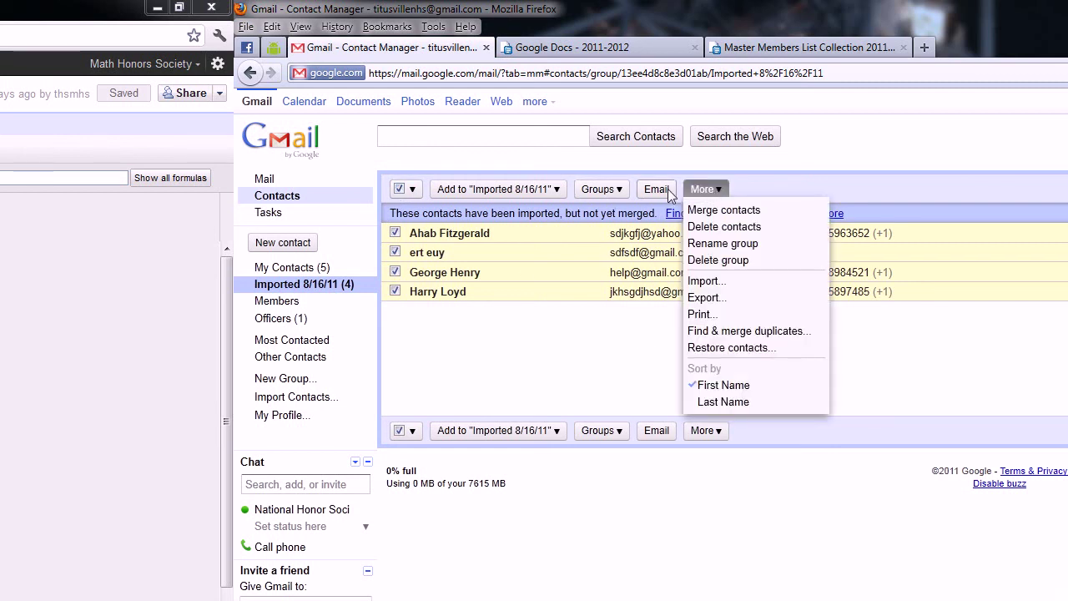
pyautogui.click(599, 189)
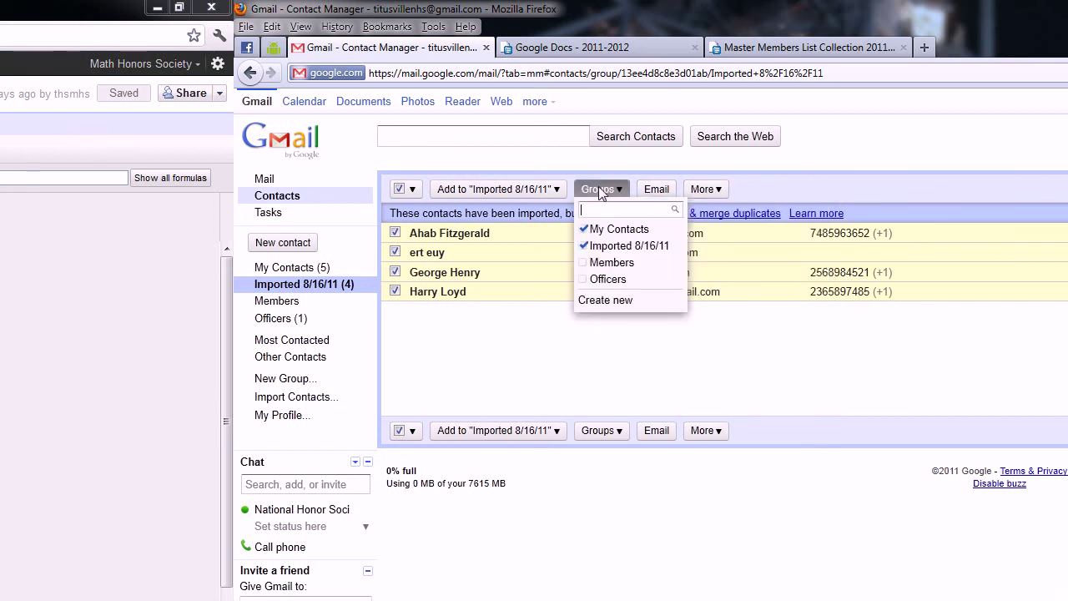
pyautogui.click(587, 263)
pyautogui.click(587, 247)
pyautogui.click(593, 304)
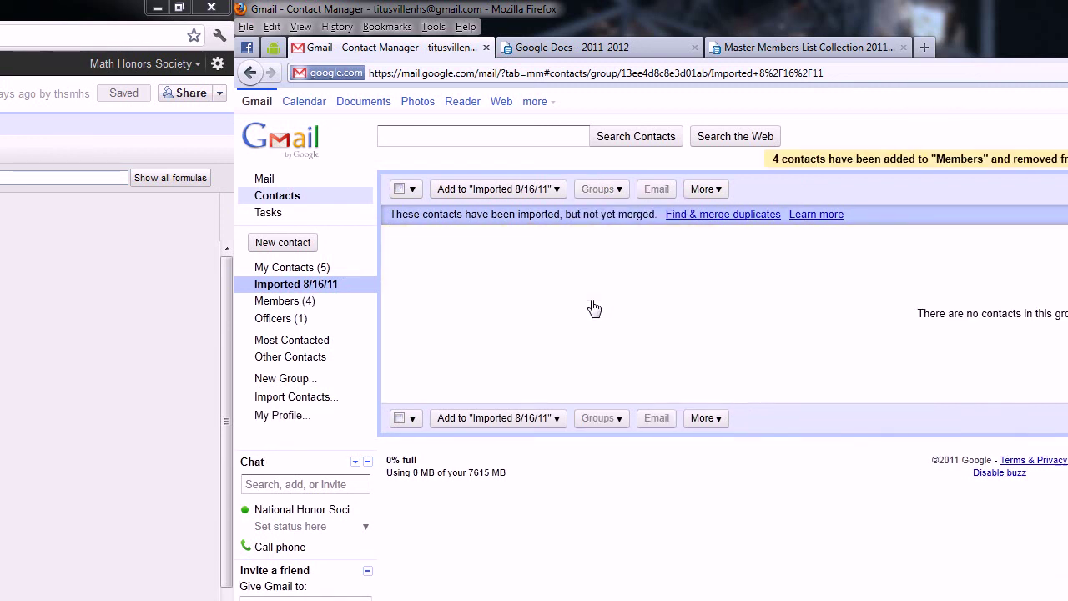
# Step: Delete the now-empty Imported 8/16/11 group
pyautogui.click(702, 191)
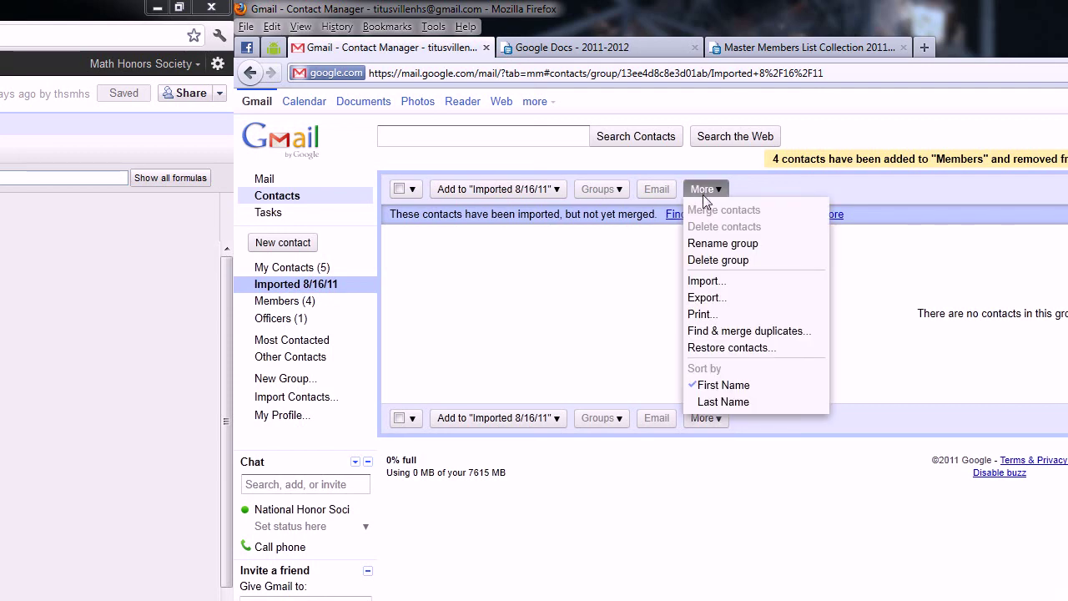
pyautogui.click(723, 261)
pyautogui.click(769, 447)
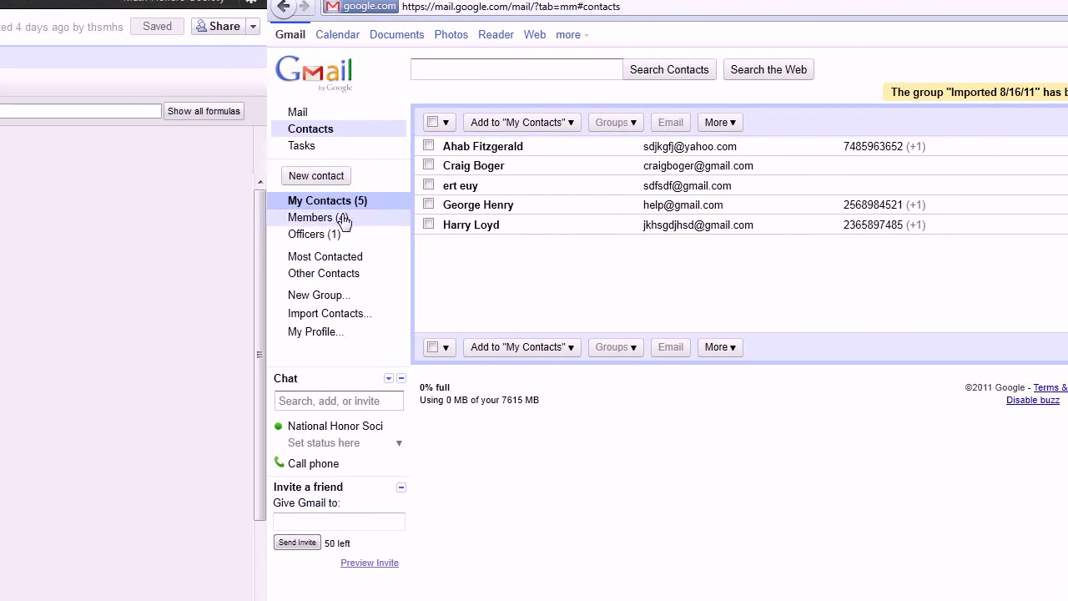
# Step: Review the contacts in Members, Officers and My Contacts
pyautogui.click(344, 217)
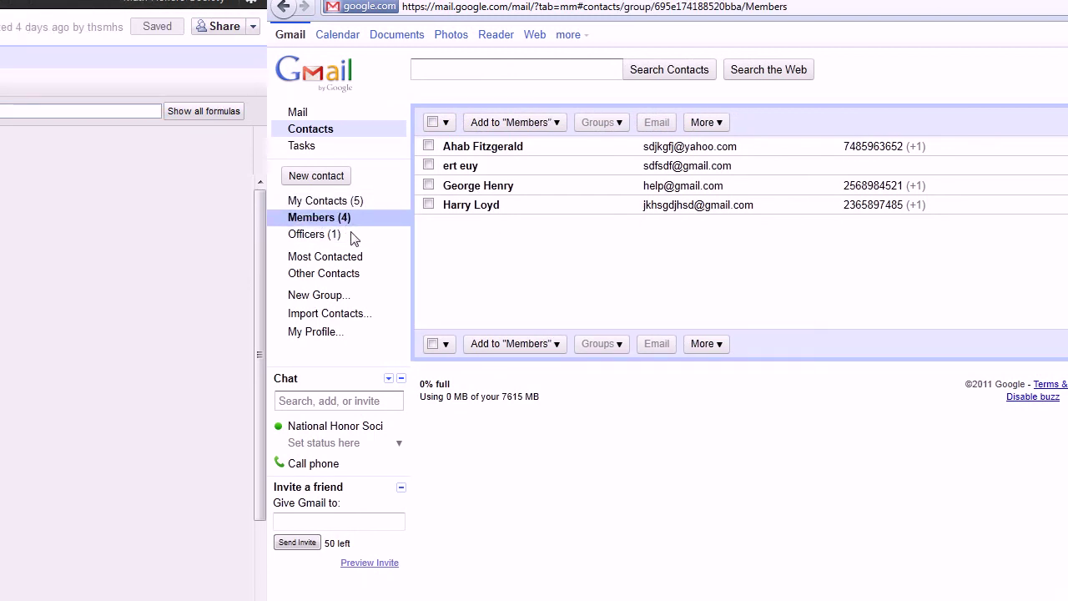
pyautogui.click(353, 236)
pyautogui.click(359, 203)
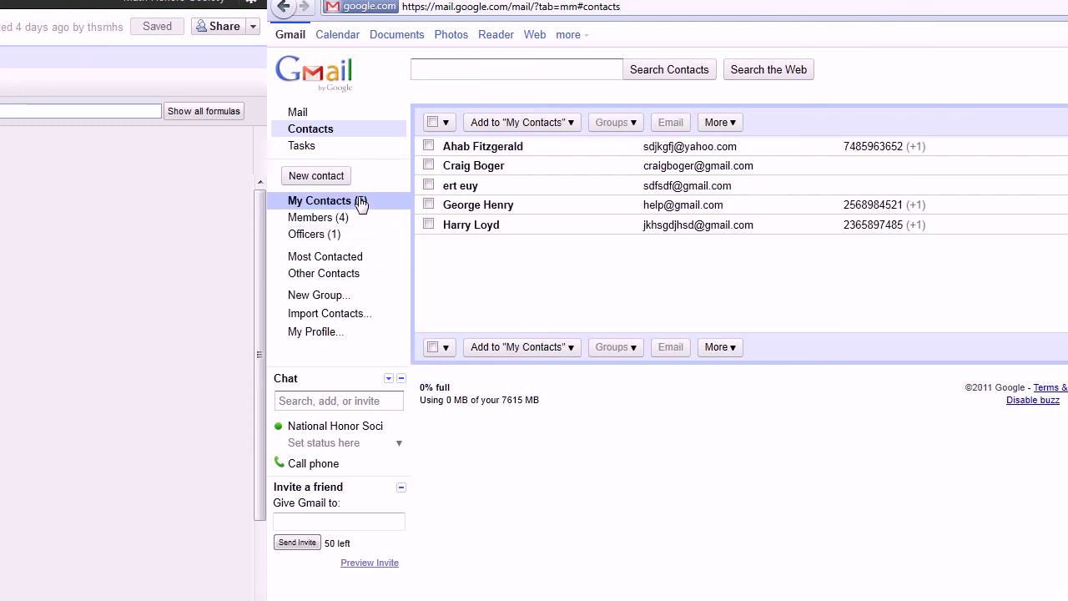